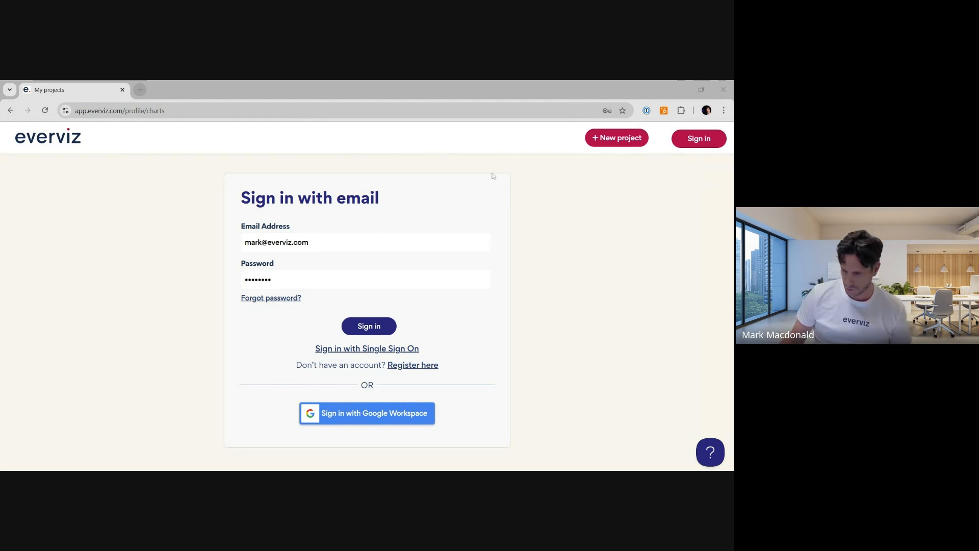
- Sign in with the filled-in email and password and scroll through the existing projects
{"action": "left_click", "coordinate": [377, 327]}
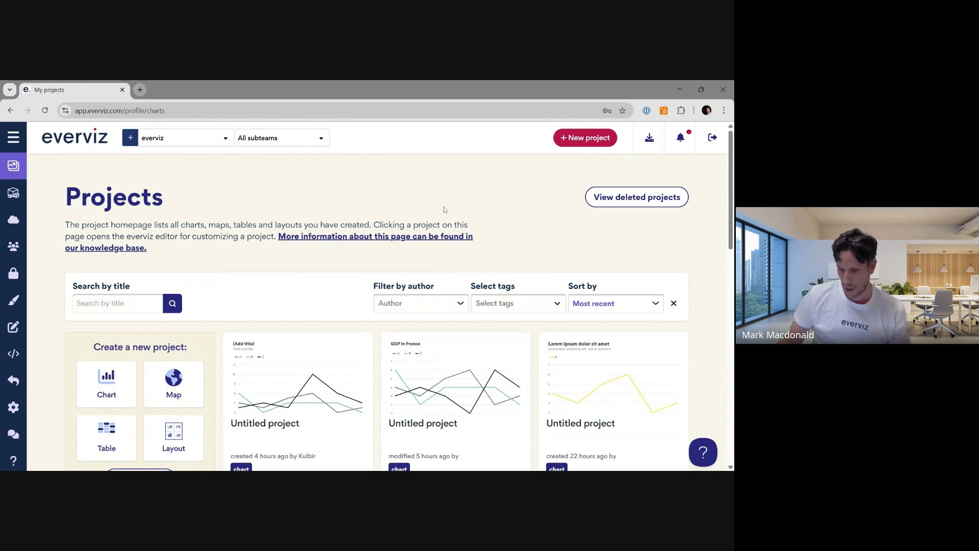
{"action": "scroll", "coordinate": [445, 210], "scroll_direction": "down", "scroll_amount": 3}
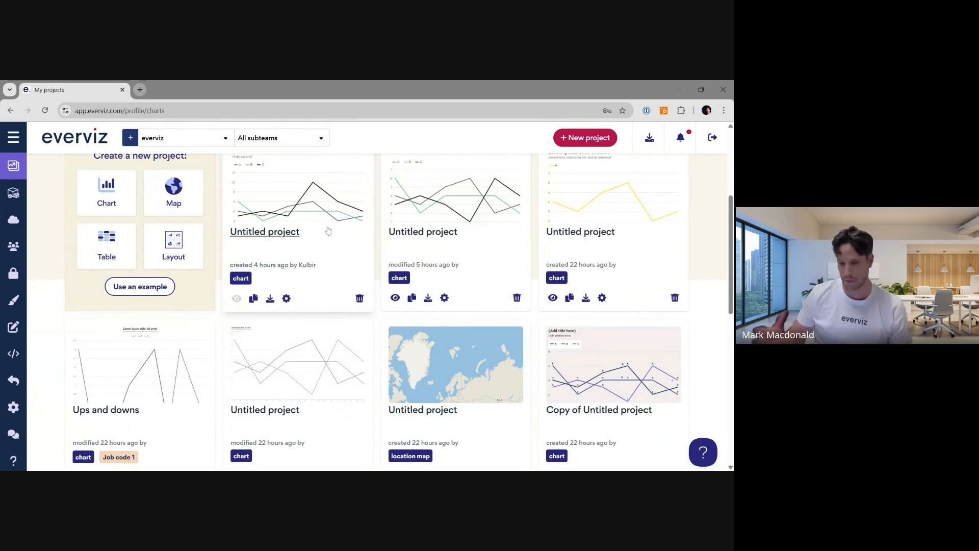
{"action": "scroll", "coordinate": [334, 275], "scroll_direction": "down", "scroll_amount": 4}
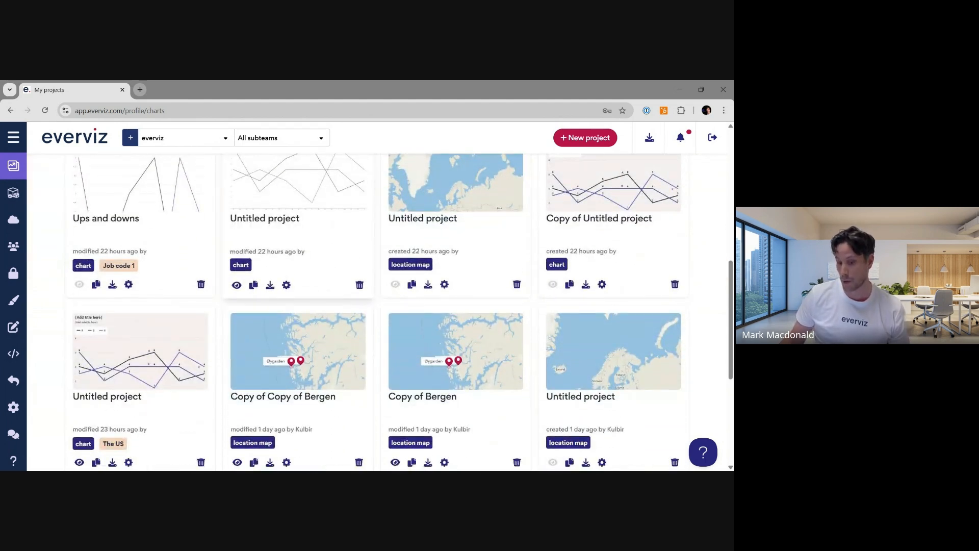
{"action": "scroll", "coordinate": [333, 282], "scroll_direction": "up", "scroll_amount": 6}
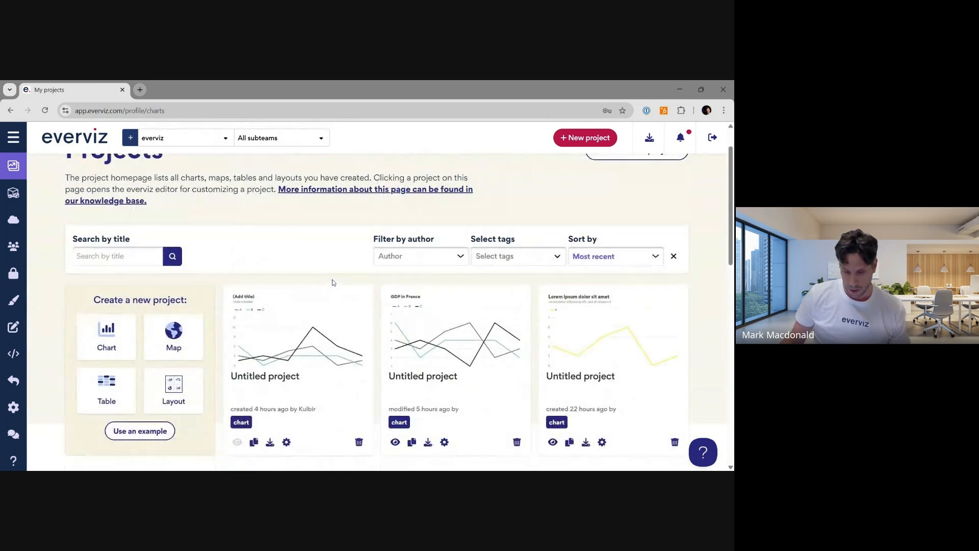
{"action": "scroll", "coordinate": [333, 282], "scroll_direction": "up", "scroll_amount": 1}
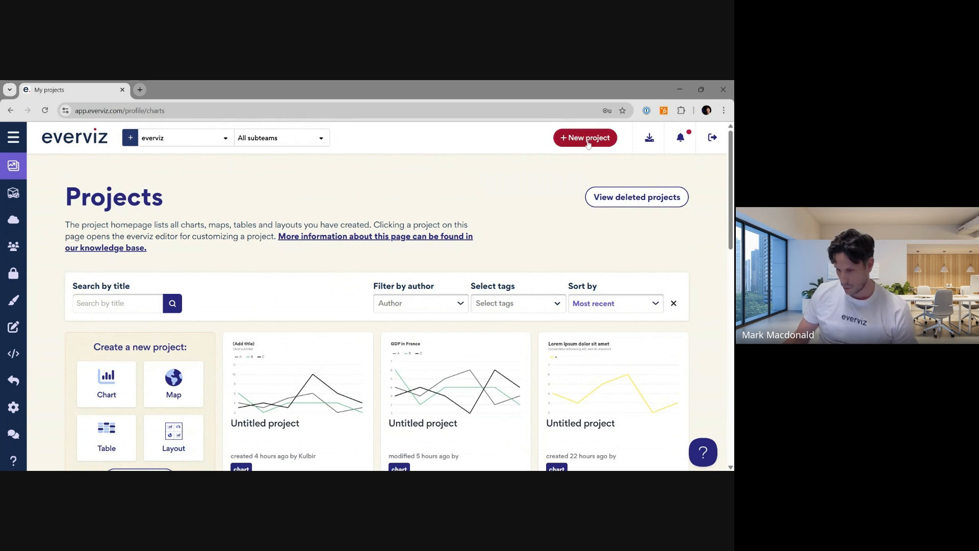
- Start a new map project, preview the map types, choose Location map and continue to the design step
{"action": "left_click", "coordinate": [588, 145]}
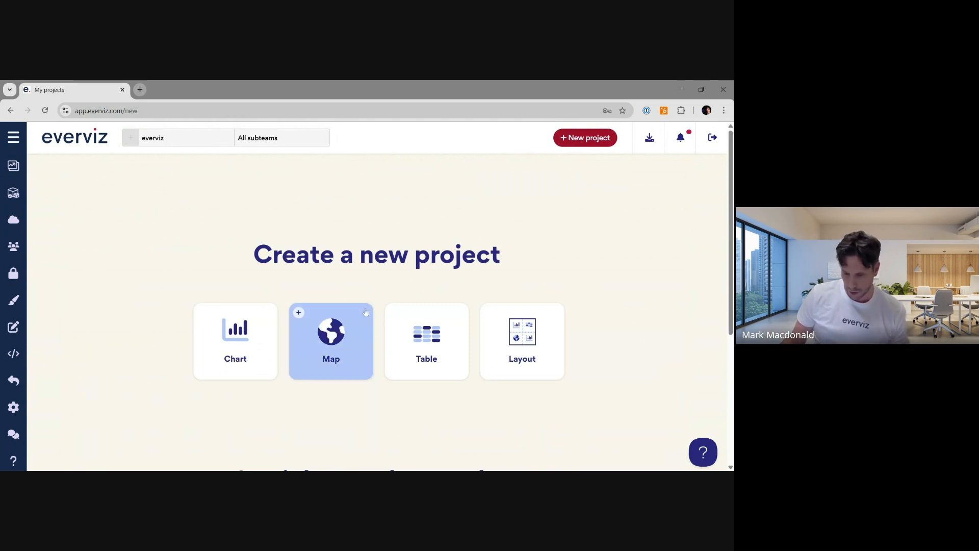
{"action": "left_click", "coordinate": [359, 329]}
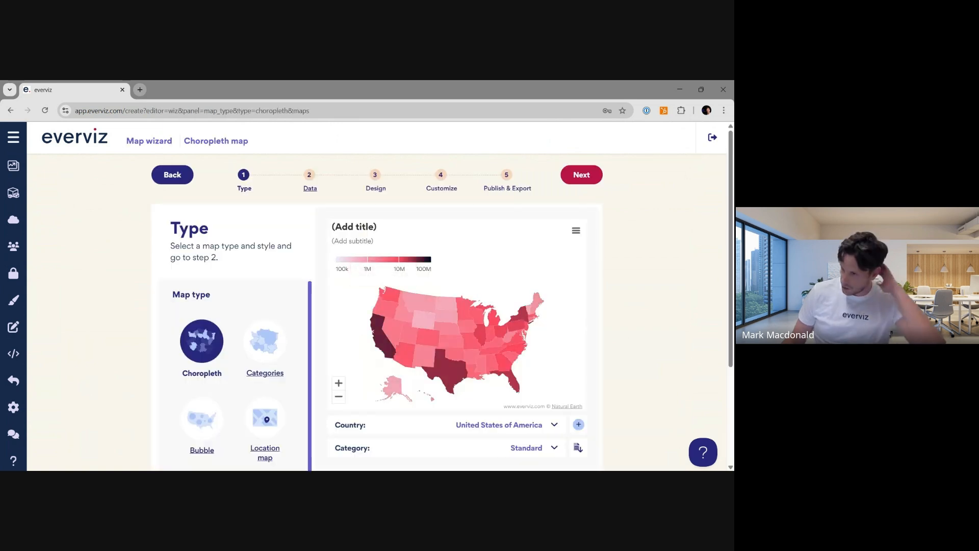
{"action": "left_click", "coordinate": [256, 348]}
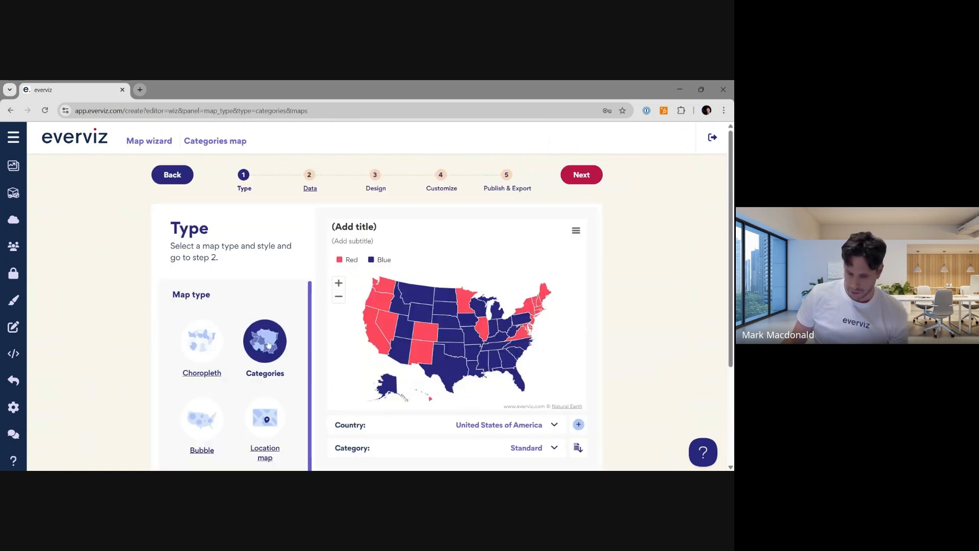
{"action": "left_click", "coordinate": [218, 411]}
{"action": "scroll", "coordinate": [219, 410], "scroll_direction": "down", "scroll_amount": 2}
{"action": "scroll", "coordinate": [218, 411], "scroll_direction": "down", "scroll_amount": 1}
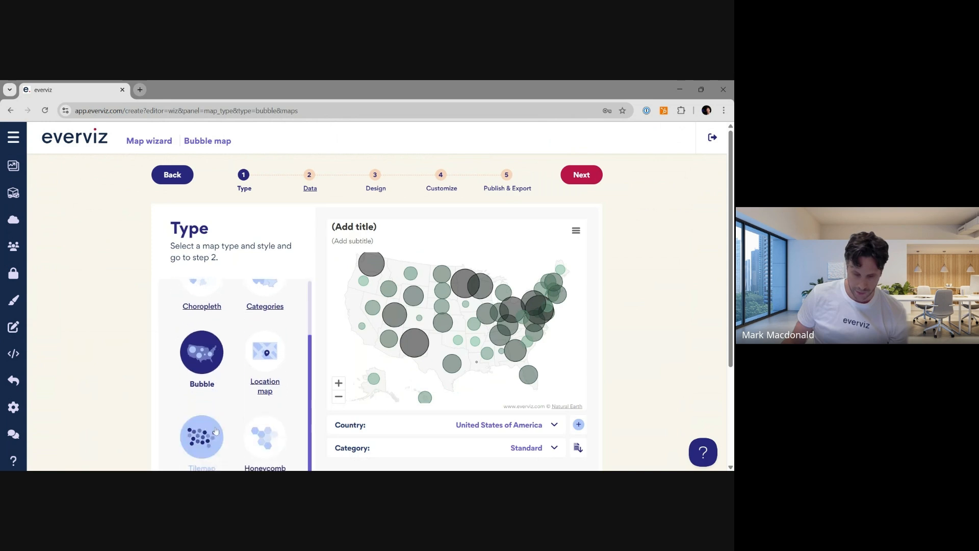
{"action": "left_click", "coordinate": [209, 434]}
{"action": "left_click", "coordinate": [265, 436]}
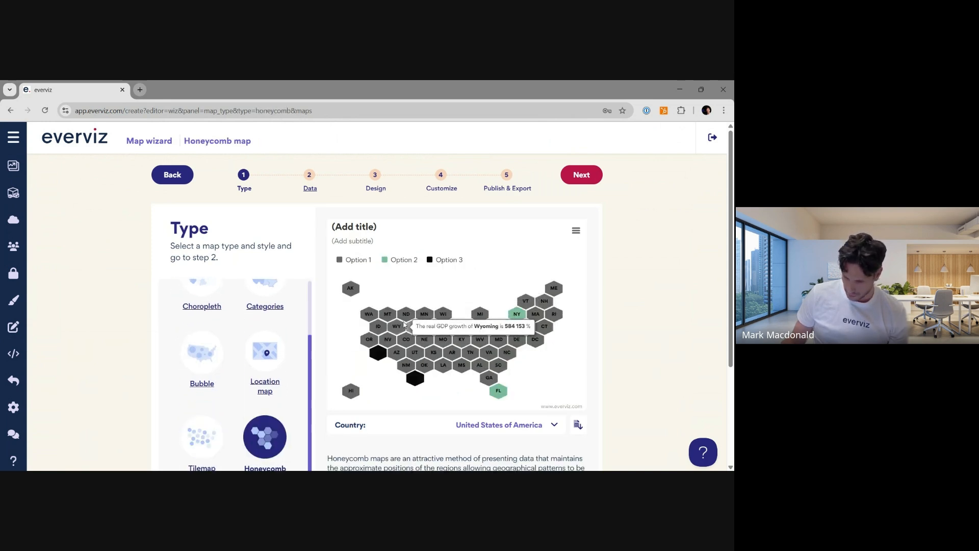
{"action": "left_click", "coordinate": [266, 356]}
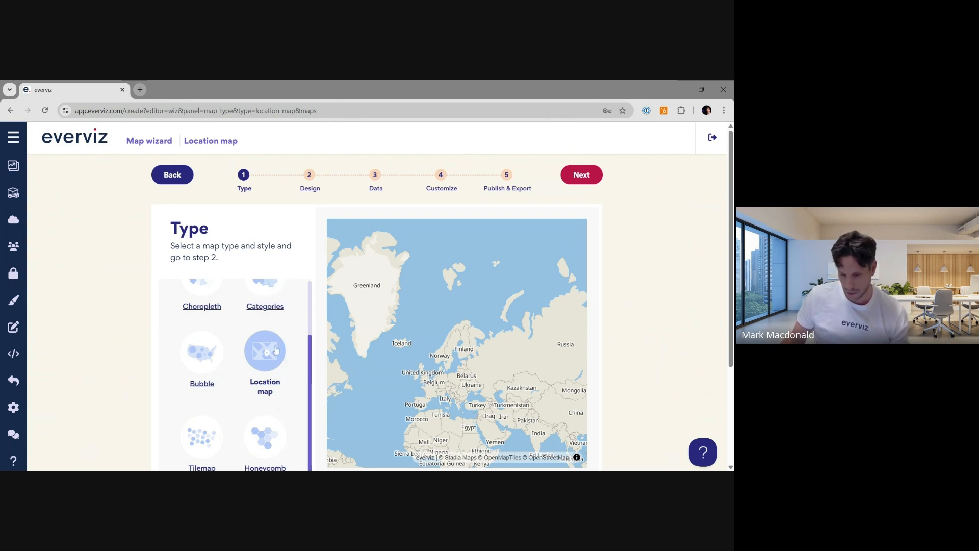
{"action": "left_click", "coordinate": [596, 176]}
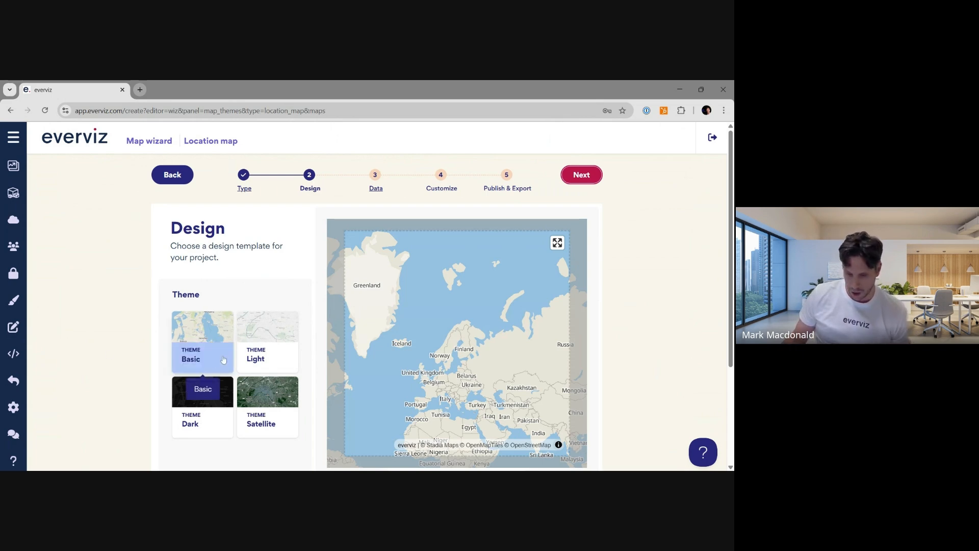
- Choose the Light theme for the map design and continue to the data step
{"action": "left_click", "coordinate": [258, 348]}
{"action": "left_click", "coordinate": [209, 391]}
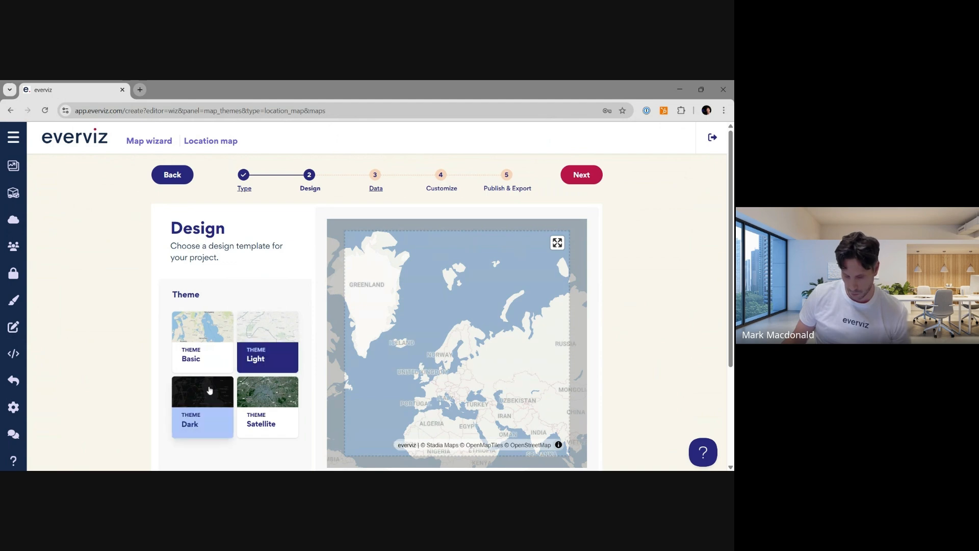
{"action": "left_click", "coordinate": [278, 412]}
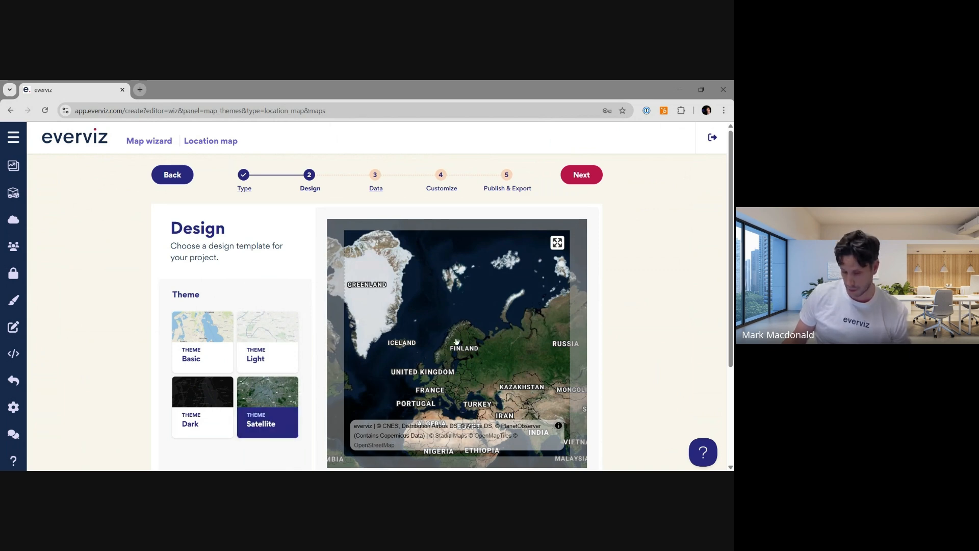
{"action": "left_click", "coordinate": [283, 333]}
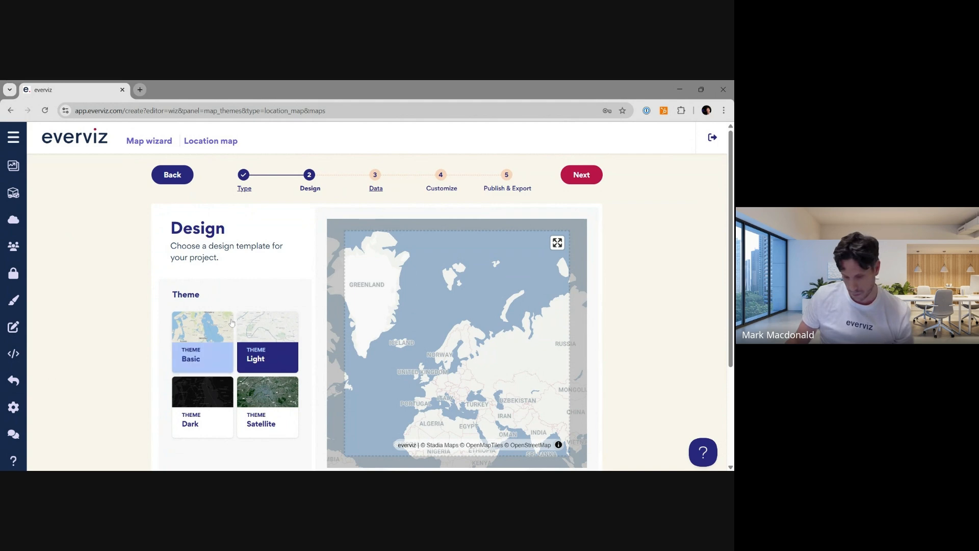
{"action": "scroll", "coordinate": [583, 226], "scroll_direction": "down", "scroll_amount": 1}
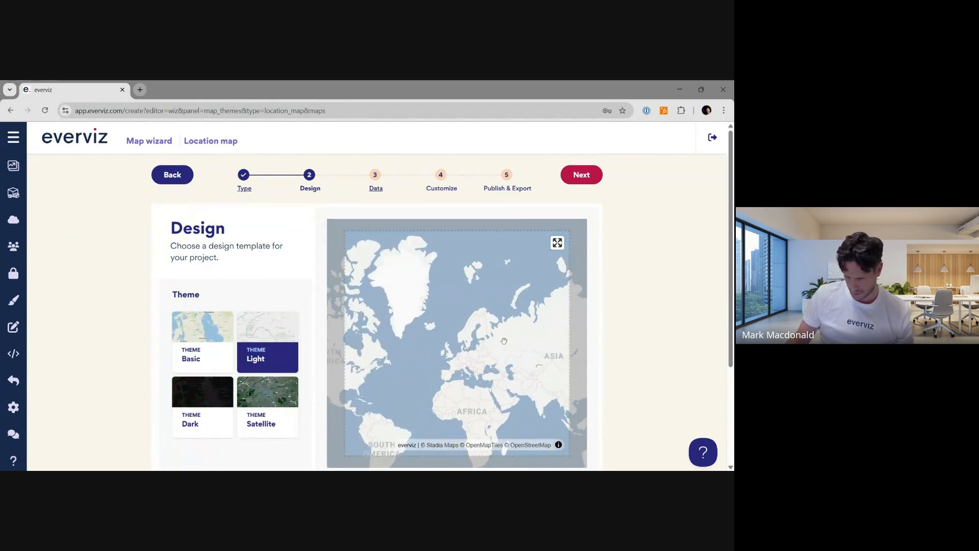
{"action": "scroll", "coordinate": [510, 332], "scroll_direction": "up", "scroll_amount": 2}
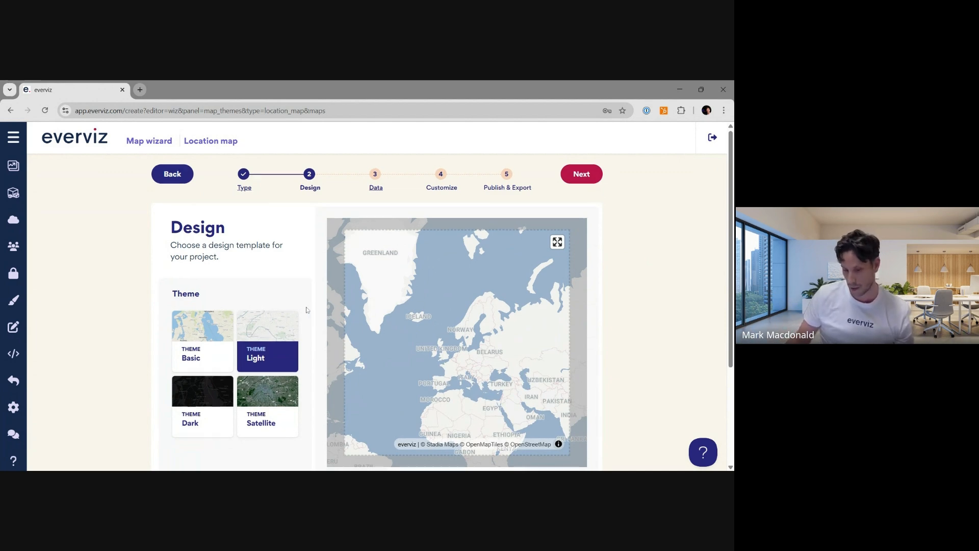
{"action": "scroll", "coordinate": [258, 376], "scroll_direction": "down", "scroll_amount": 1}
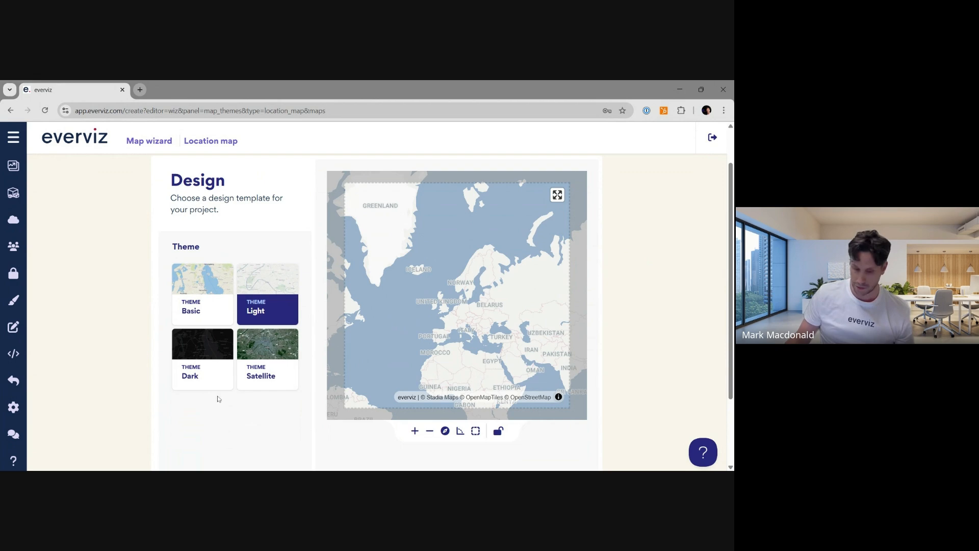
{"action": "scroll", "coordinate": [693, 301], "scroll_direction": "up", "scroll_amount": 1}
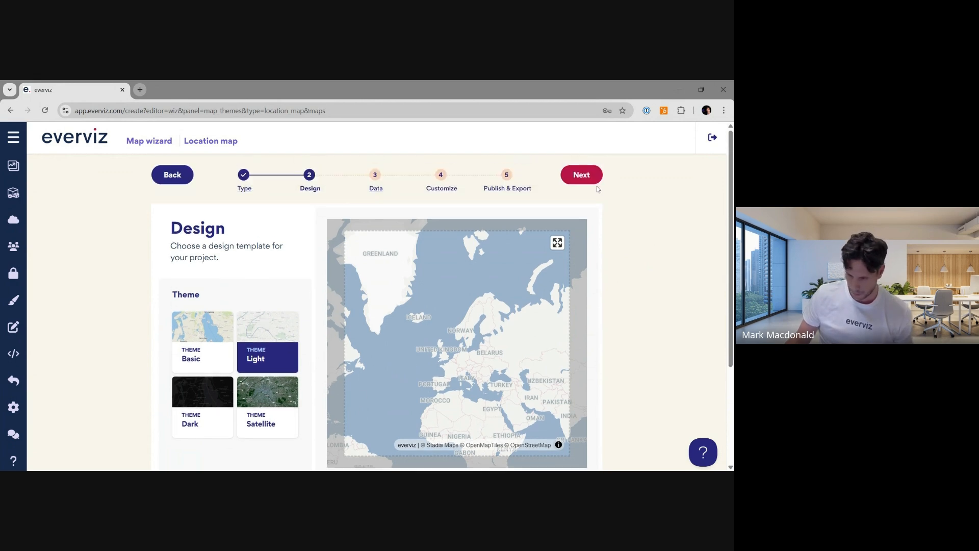
{"action": "left_click", "coordinate": [586, 175]}
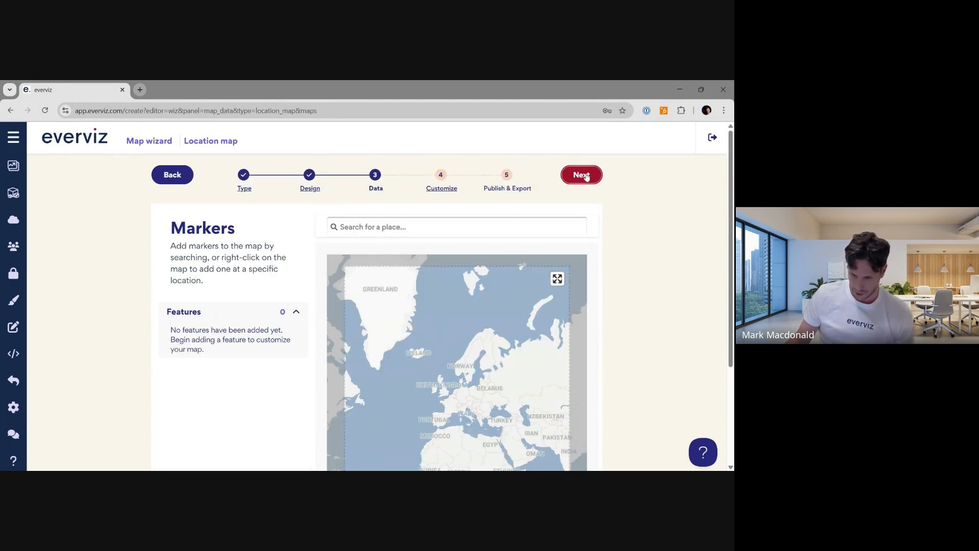
- Search for London and add London, Greater London, England, United Kingdom as a marker
{"action": "left_click", "coordinate": [401, 229]}
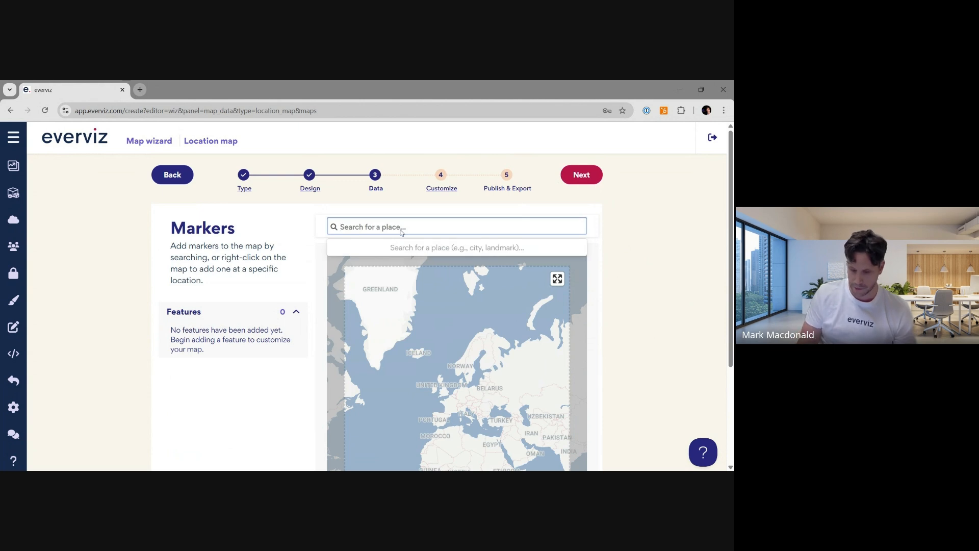
{"action": "type", "text": "London"}
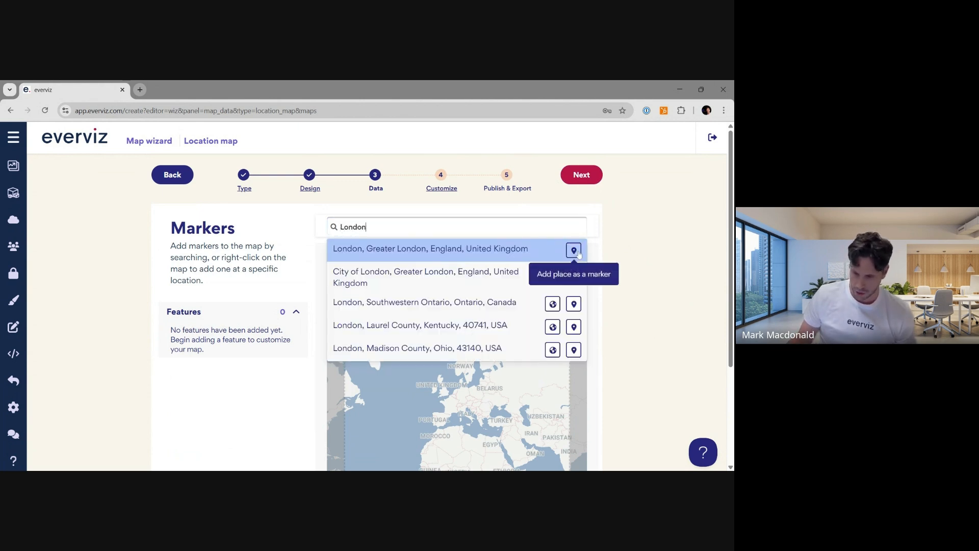
{"action": "left_click", "coordinate": [573, 250]}
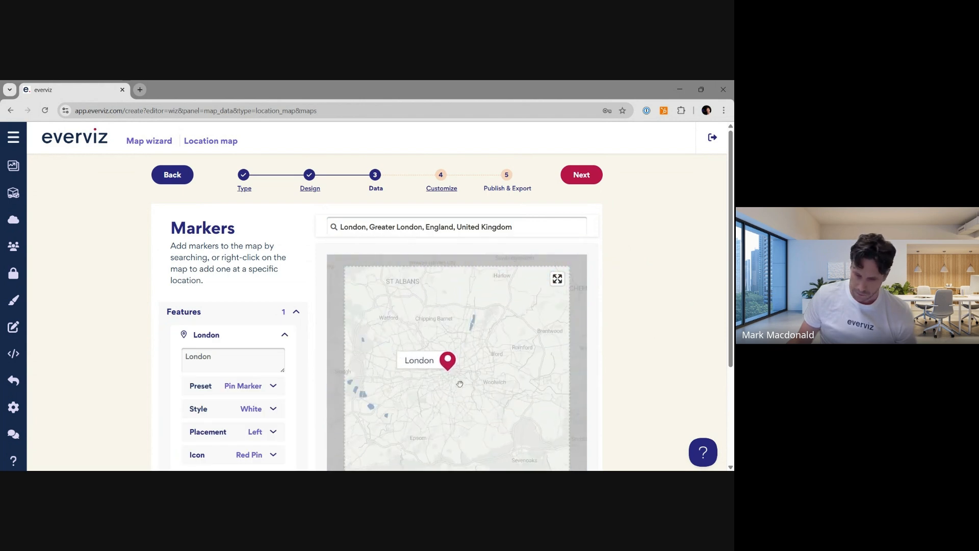
- Rename the London marker's label to New hospital
{"action": "left_click_drag", "start_coordinate": [456, 378], "coordinate": [465, 382]}
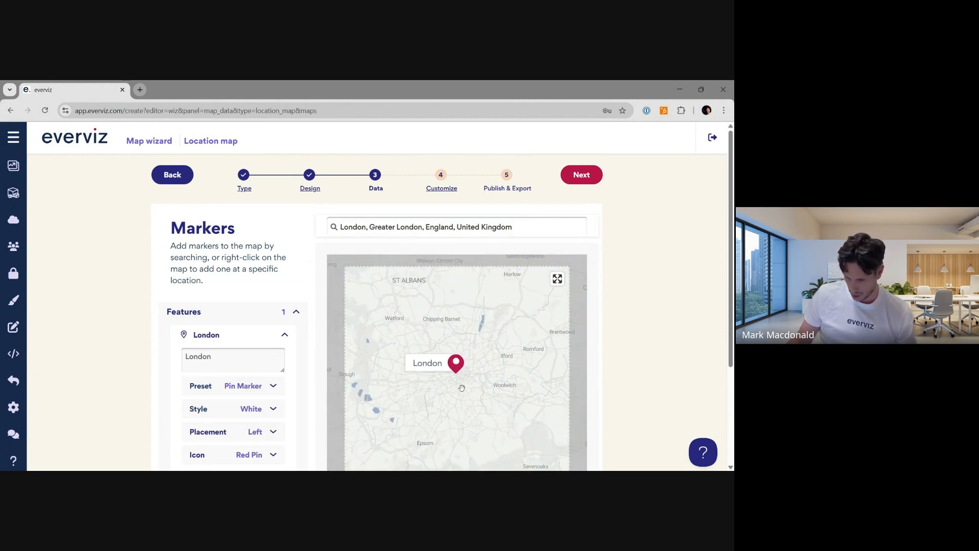
{"action": "scroll", "coordinate": [637, 349], "scroll_direction": "down", "scroll_amount": 2}
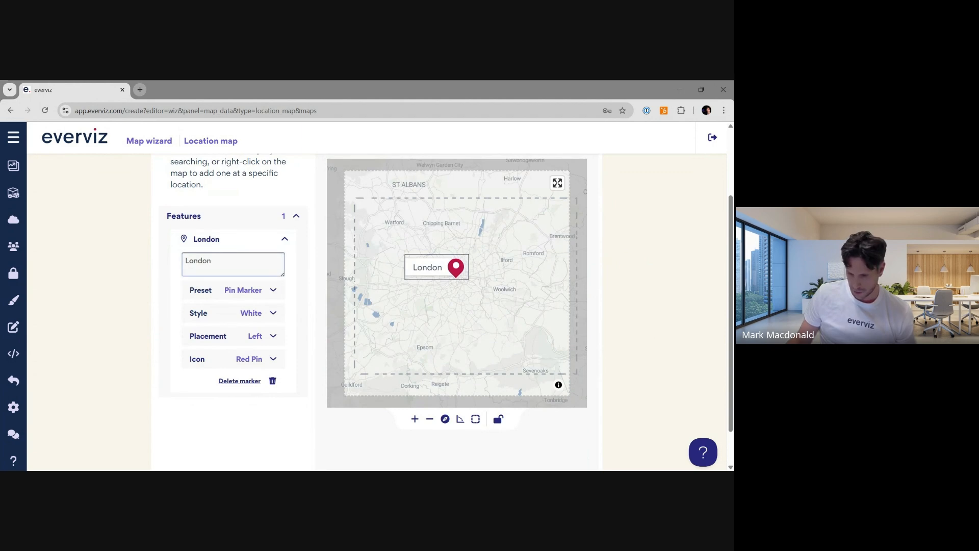
{"action": "double_click", "coordinate": [199, 261]}
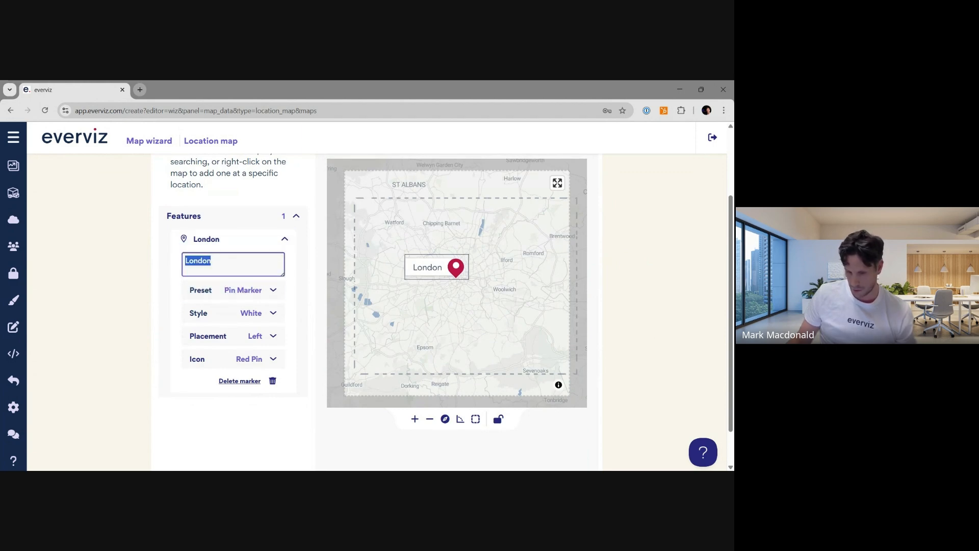
{"action": "type", "text": "New h"}
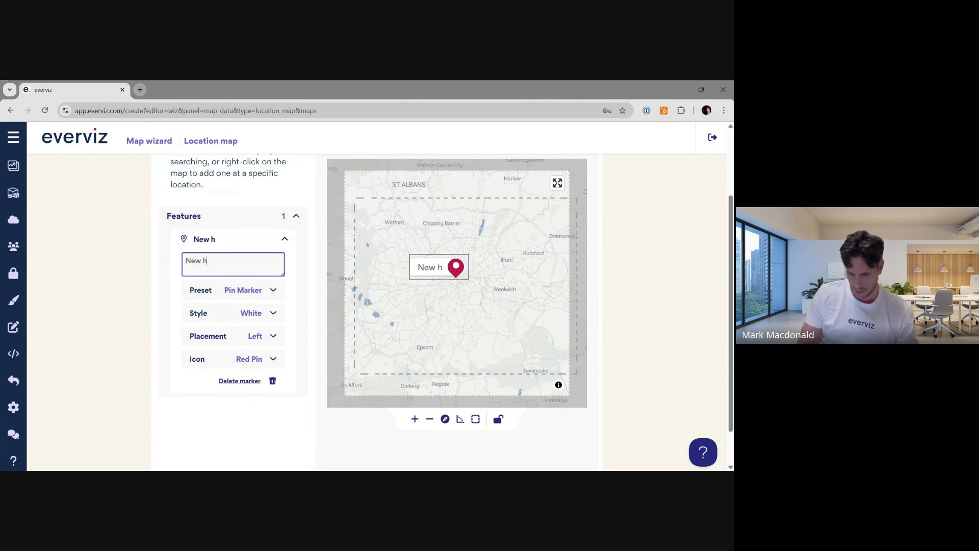
{"action": "type", "text": "ospital"}
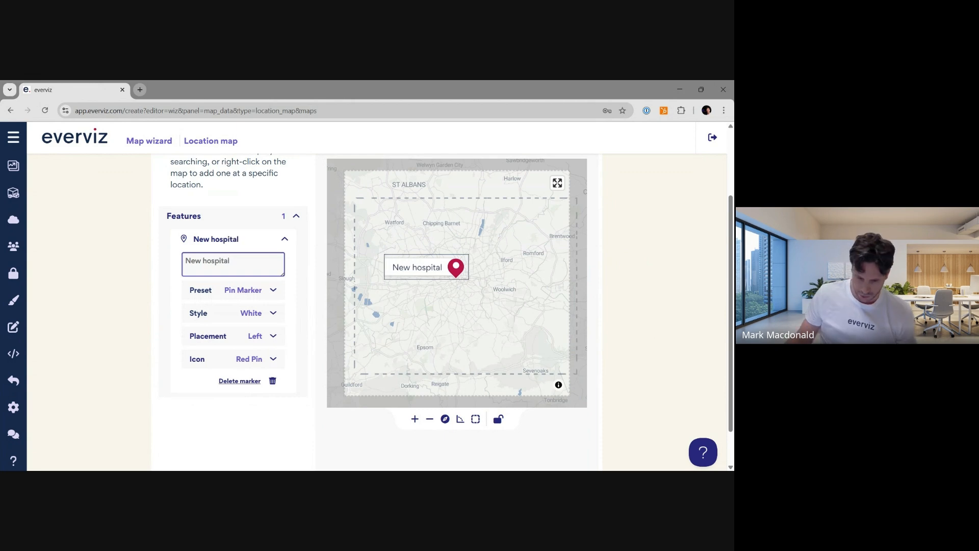
{"action": "left_click", "coordinate": [242, 290]}
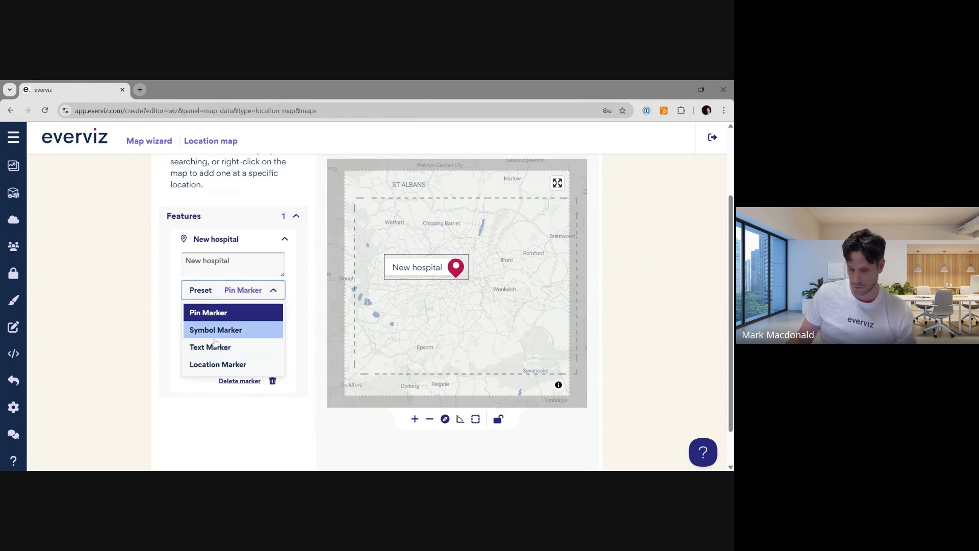
{"action": "left_click", "coordinate": [237, 312]}
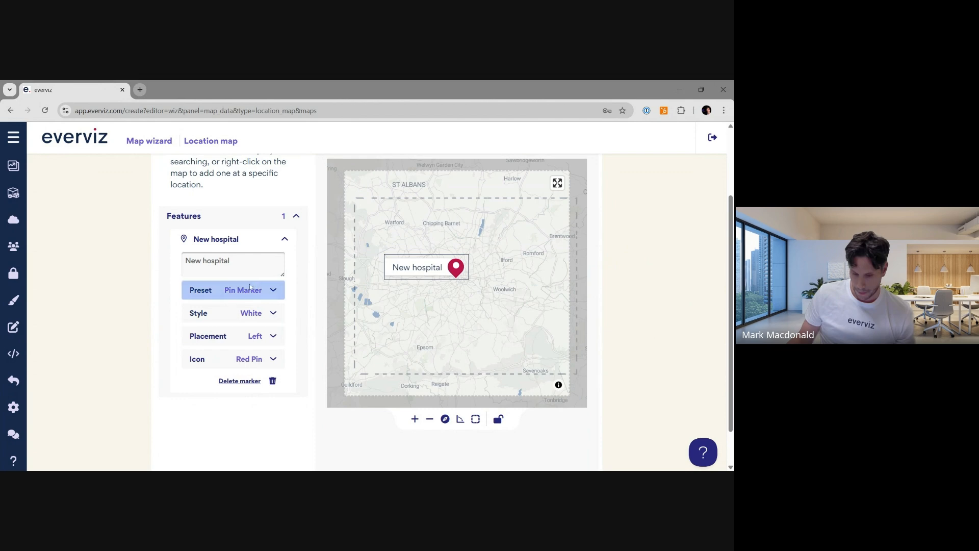
{"action": "left_click", "coordinate": [232, 265]}
{"action": "left_click", "coordinate": [431, 289]}
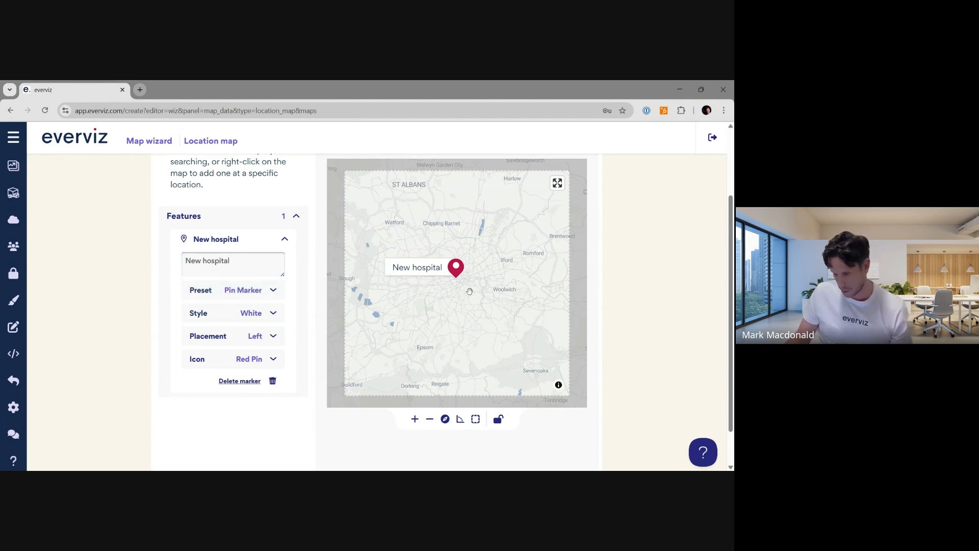
- Color the London region on the map near the marker
{"action": "right_click", "coordinate": [460, 285]}
{"action": "mouse_move", "coordinate": [509, 338]}
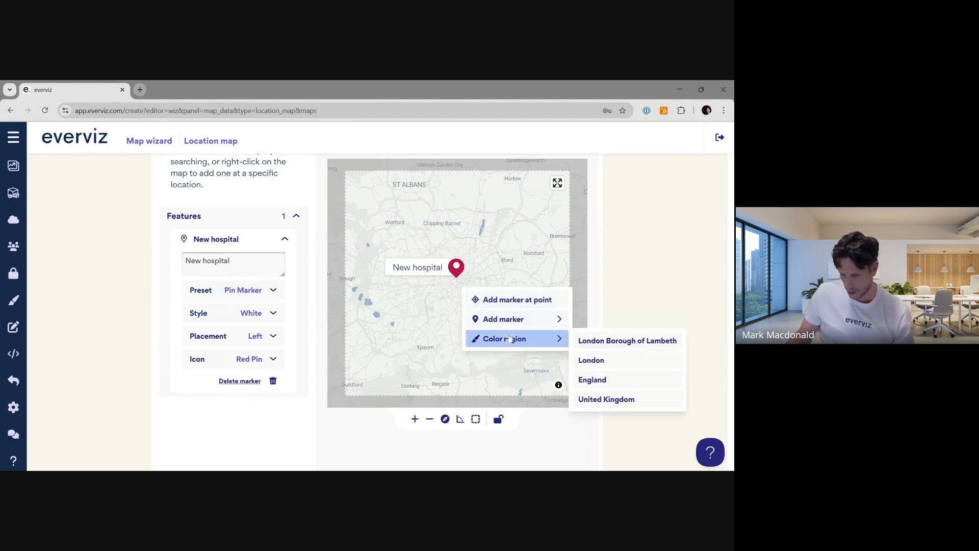
{"action": "left_click", "coordinate": [591, 361]}
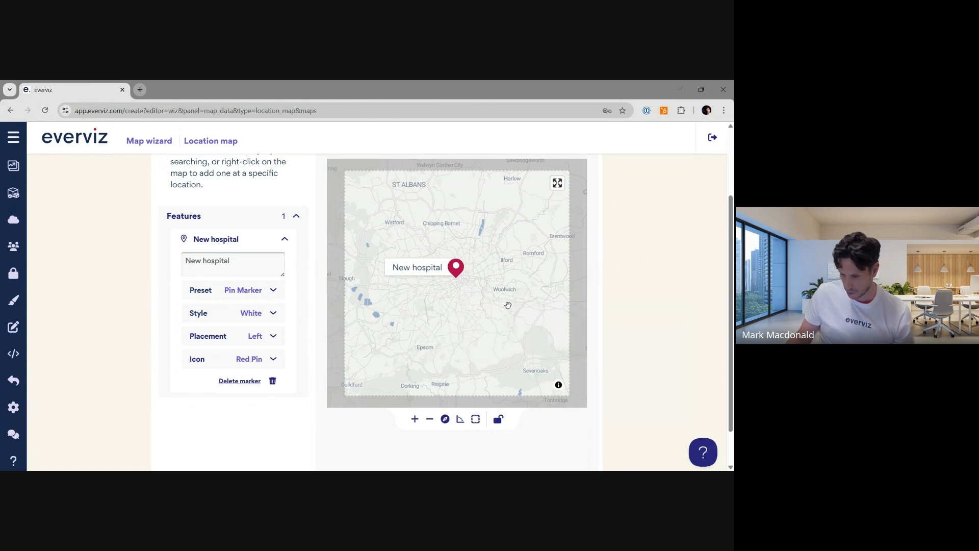
{"action": "scroll", "coordinate": [462, 280], "scroll_direction": "up", "scroll_amount": 3}
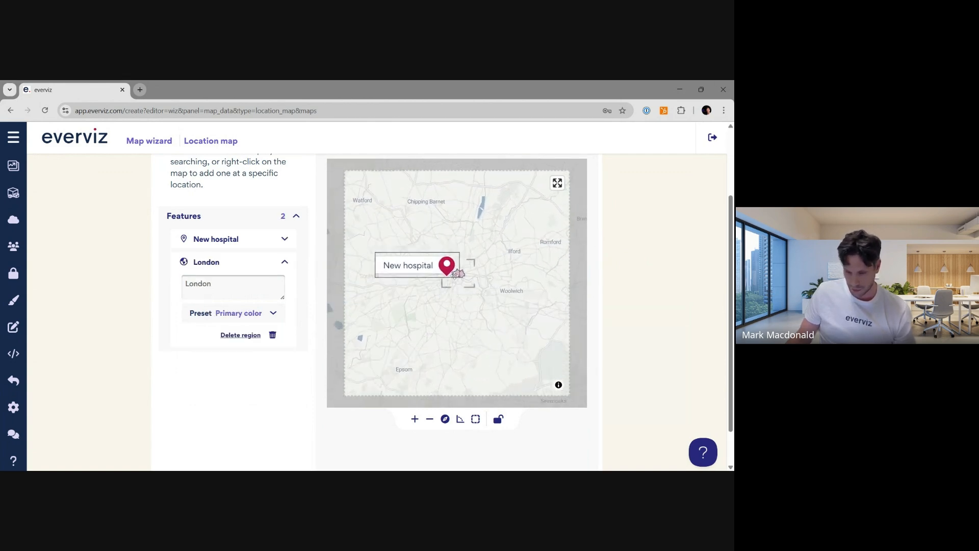
{"action": "scroll", "coordinate": [459, 277], "scroll_direction": "up", "scroll_amount": 3}
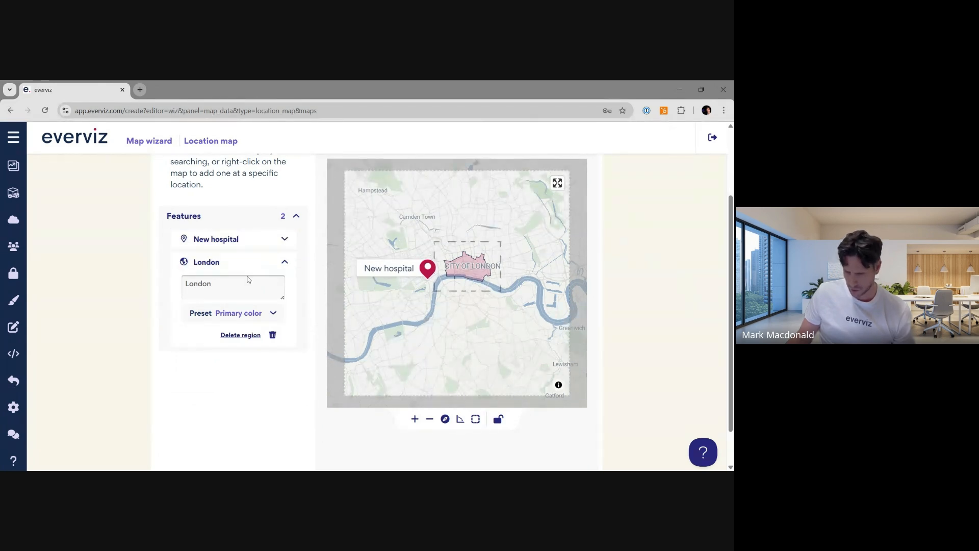
{"action": "left_click", "coordinate": [267, 313]}
{"action": "left_click", "coordinate": [248, 352]}
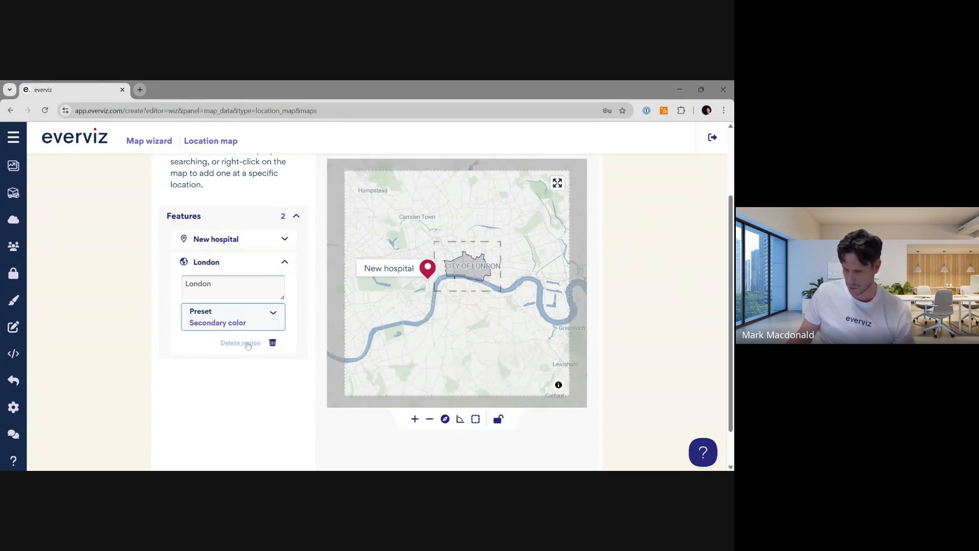
{"action": "left_click", "coordinate": [251, 325]}
{"action": "left_click", "coordinate": [224, 343]}
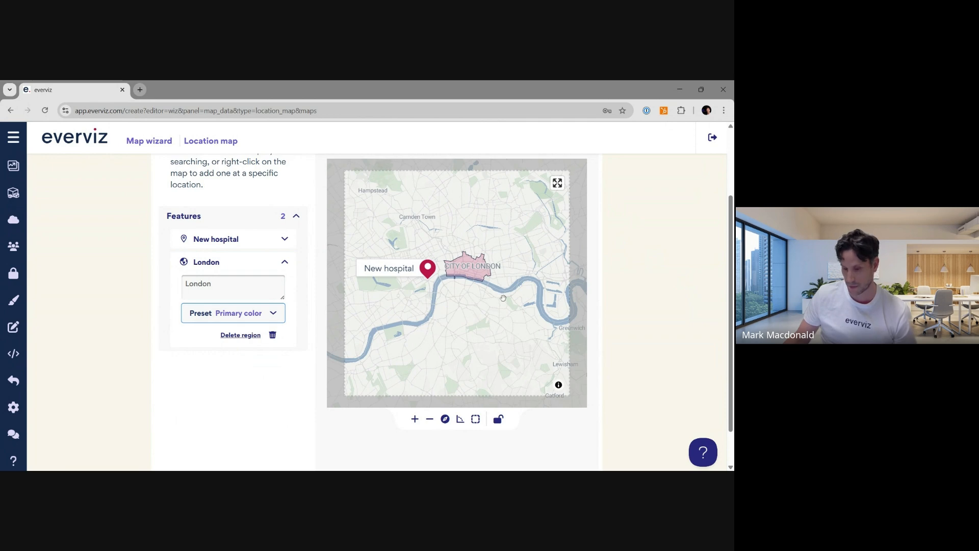
- Continue to the customize step and set the map title to New hospital under construction
{"action": "scroll", "coordinate": [701, 305], "scroll_direction": "up", "scroll_amount": 2}
{"action": "scroll", "coordinate": [700, 305], "scroll_direction": "up", "scroll_amount": 1}
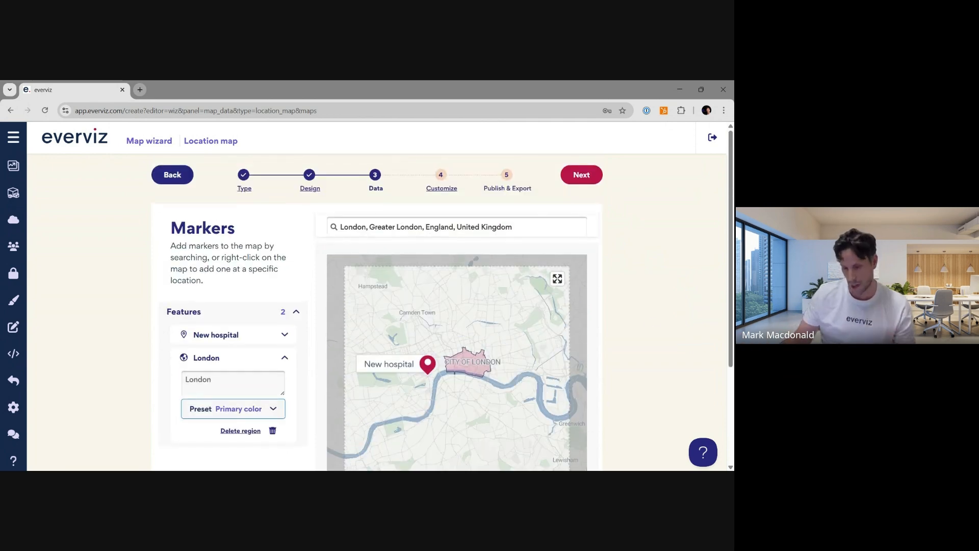
{"action": "left_click", "coordinate": [582, 175]}
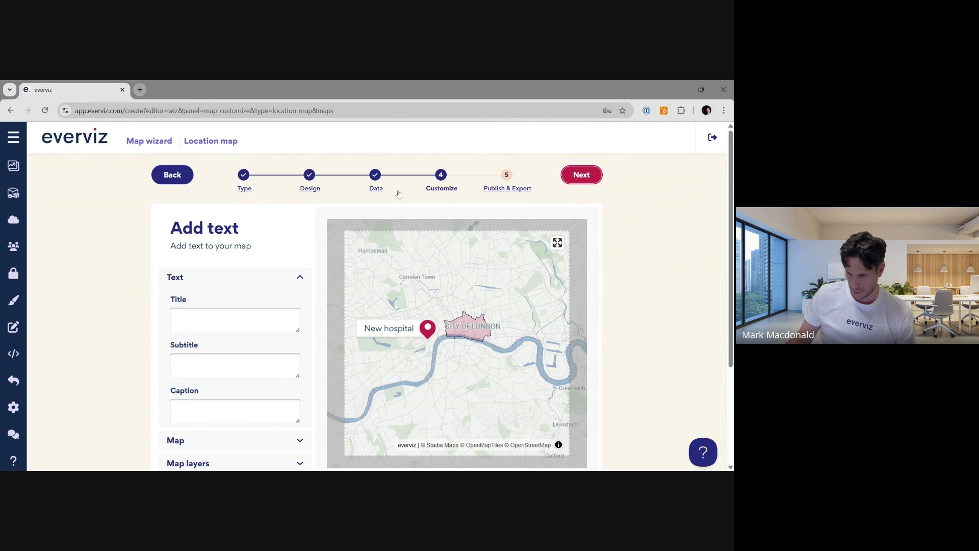
{"action": "left_click", "coordinate": [214, 320]}
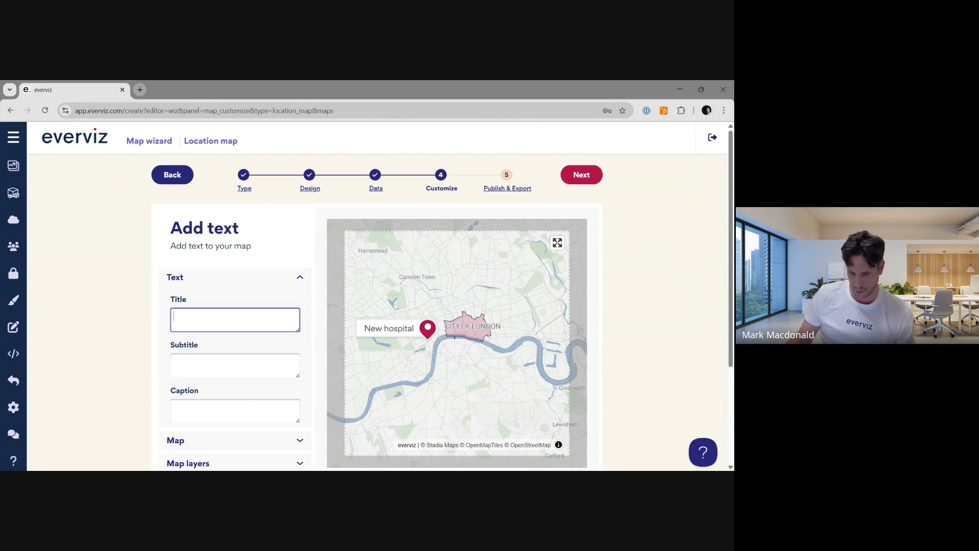
{"action": "type", "text": "Ne"}
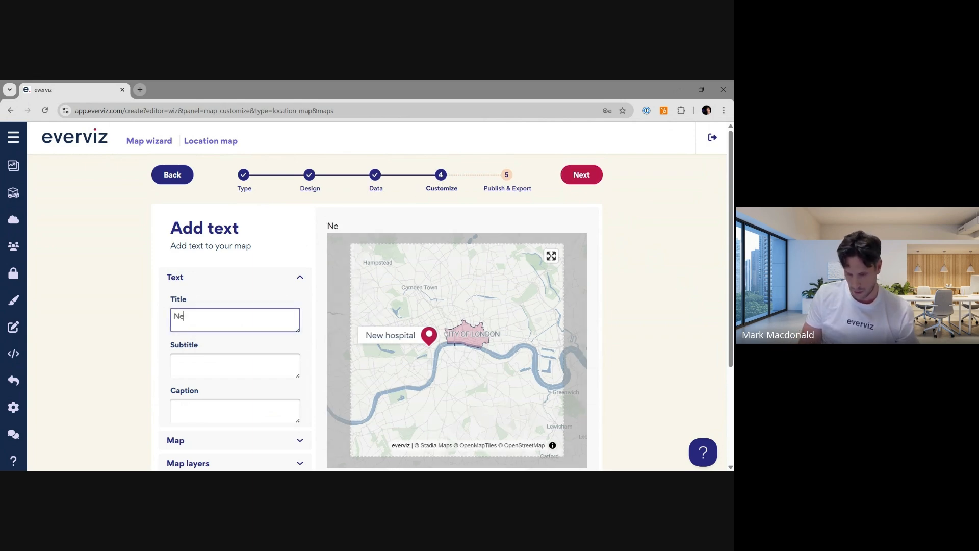
{"action": "type", "text": "w ho"}
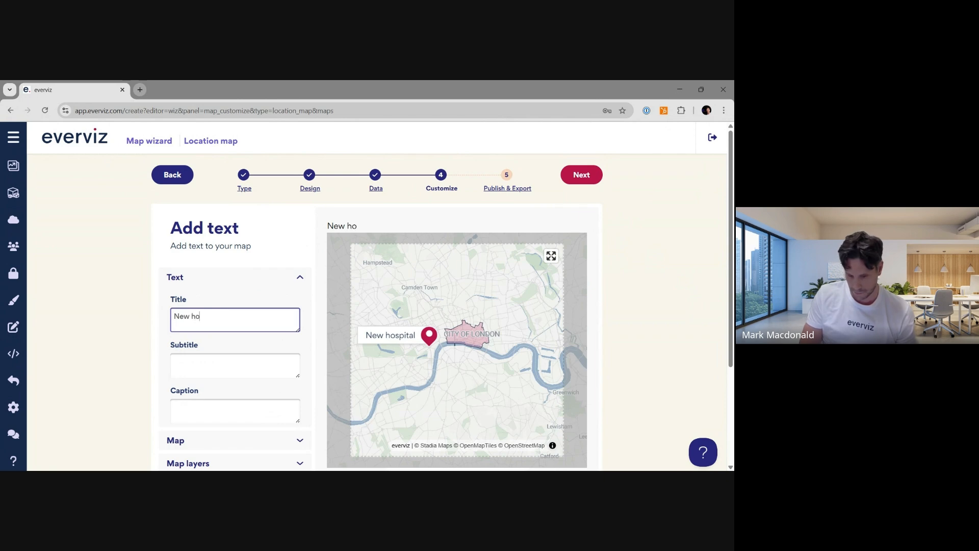
{"action": "type", "text": "spital under construction"}
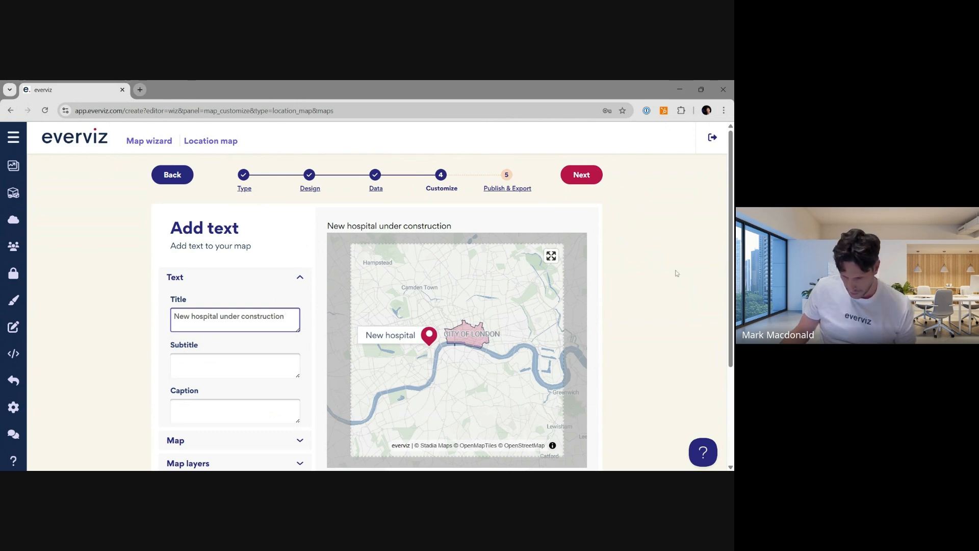
- Go back to the data step to review the map's right-click options for markers and region coloring, then return to customizing
{"action": "left_click", "coordinate": [464, 363]}
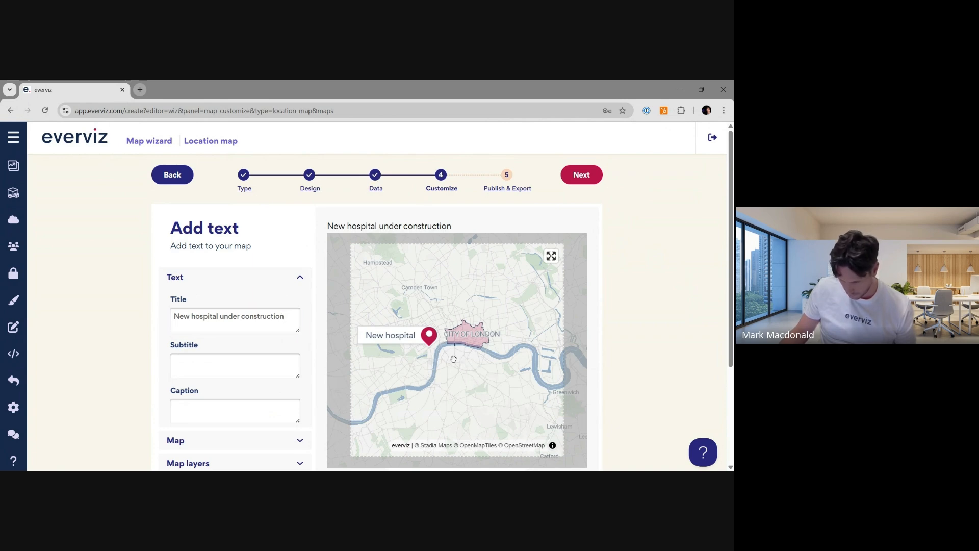
{"action": "scroll", "coordinate": [422, 367], "scroll_direction": "down", "scroll_amount": 1}
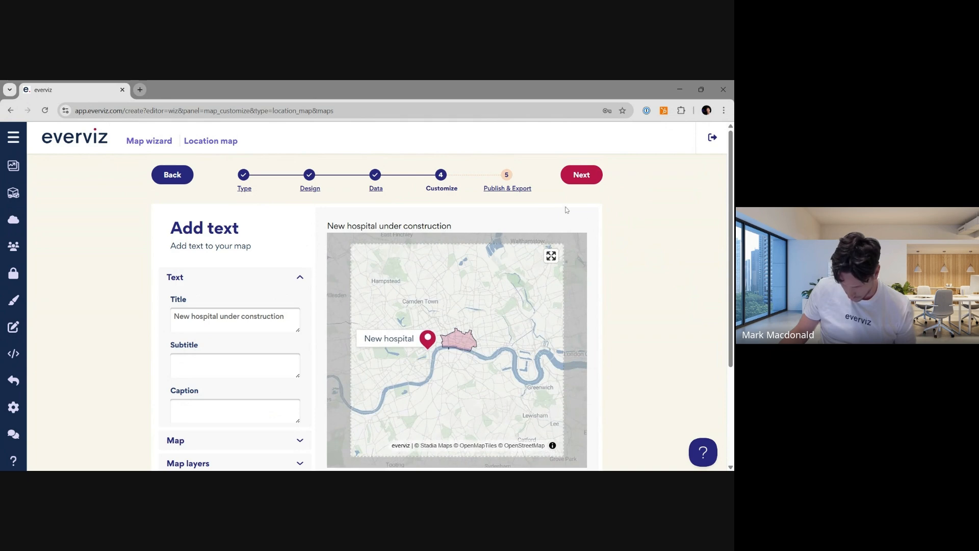
{"action": "left_click", "coordinate": [374, 188]}
{"action": "right_click", "coordinate": [442, 313]}
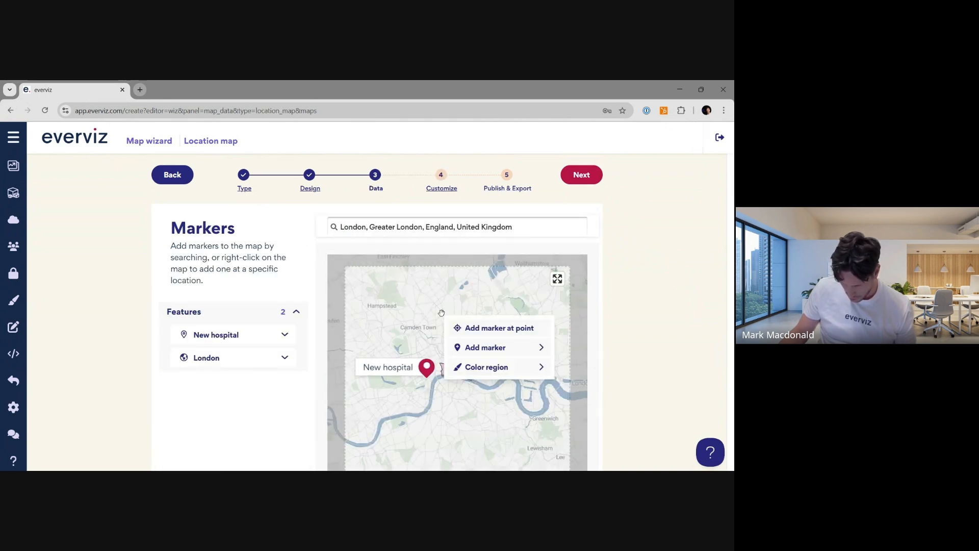
{"action": "right_click", "coordinate": [388, 307]}
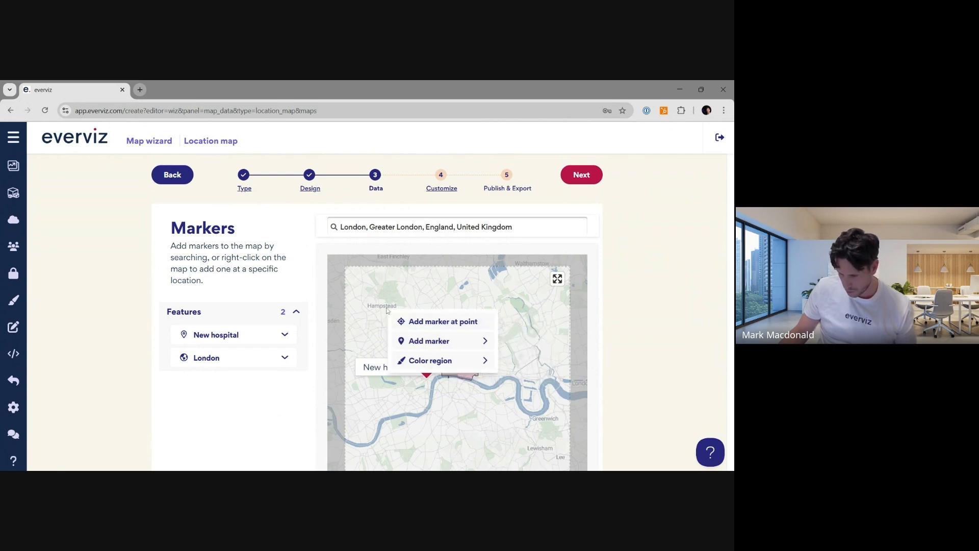
{"action": "mouse_move", "coordinate": [432, 362]}
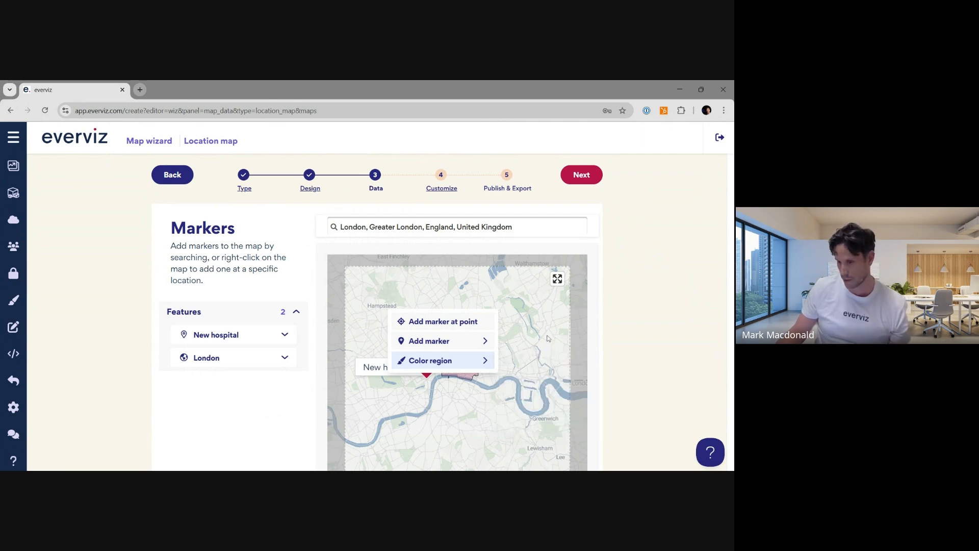
{"action": "left_click", "coordinate": [528, 308]}
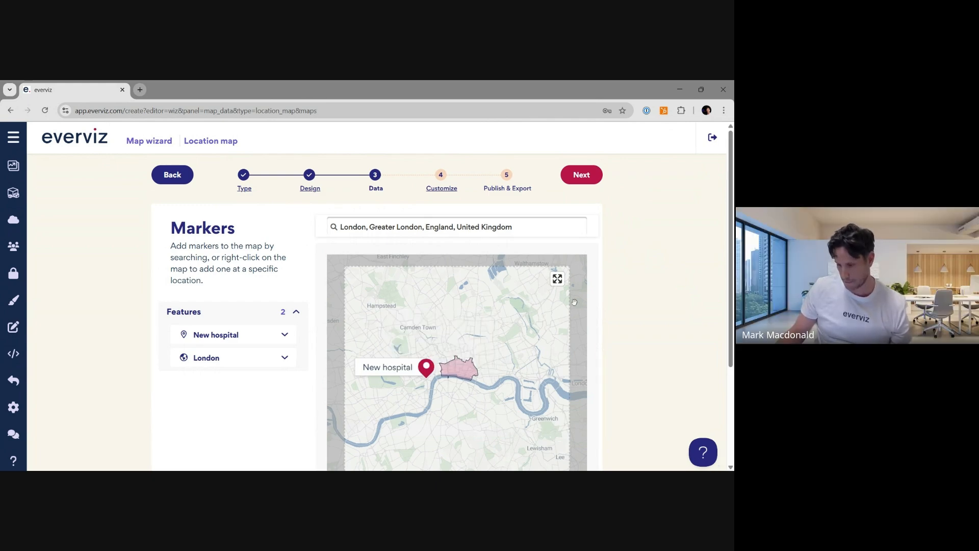
{"action": "scroll", "coordinate": [575, 302], "scroll_direction": "down", "scroll_amount": 1}
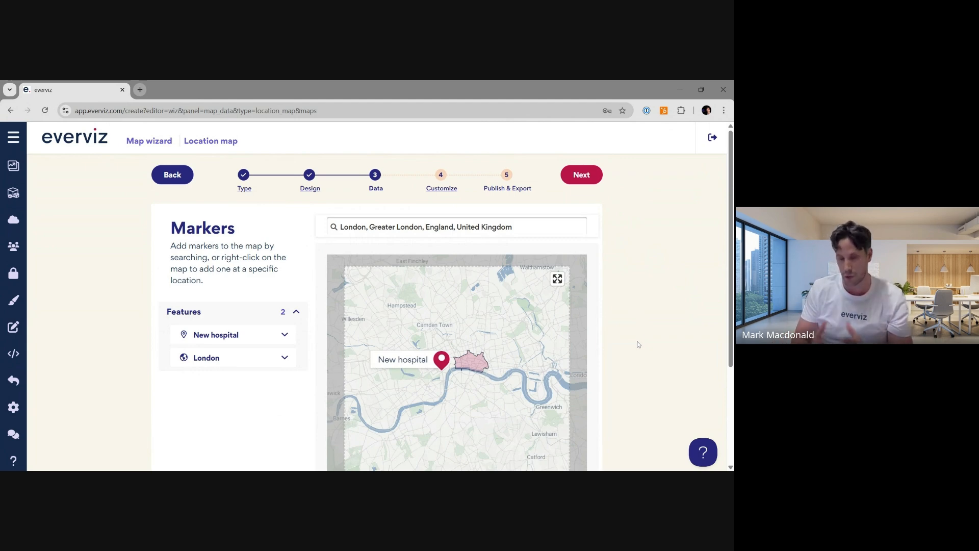
{"action": "scroll", "coordinate": [636, 345], "scroll_direction": "down", "scroll_amount": 1}
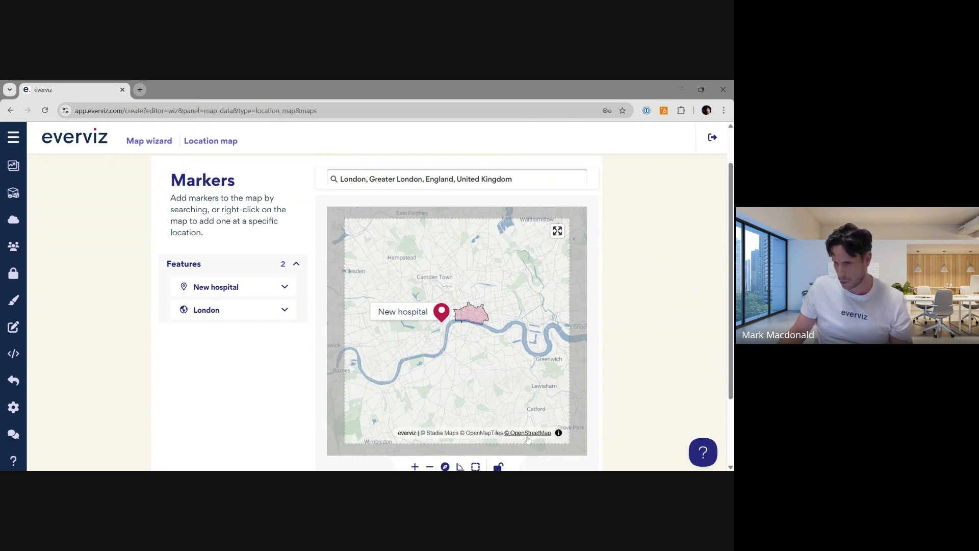
{"action": "right_click", "coordinate": [420, 271]}
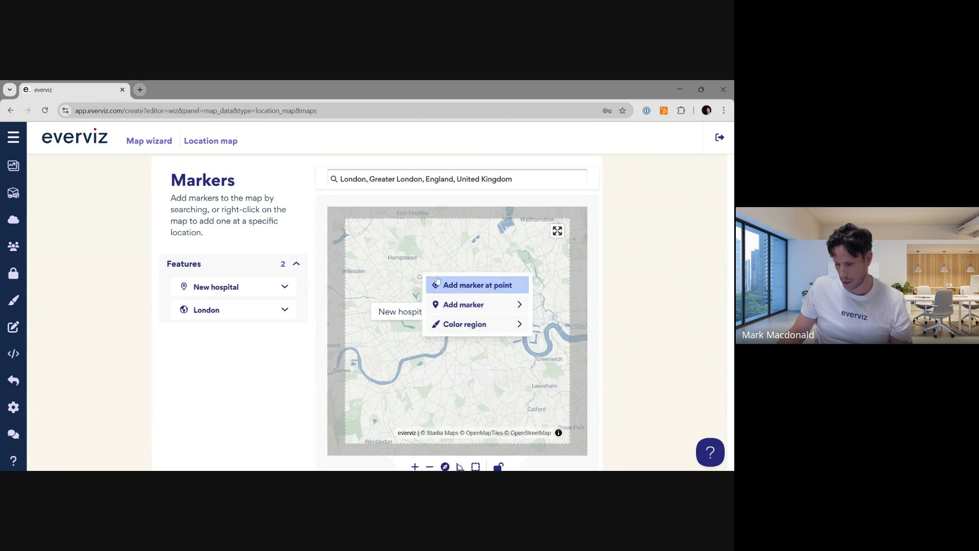
{"action": "scroll", "coordinate": [648, 291], "scroll_direction": "up", "scroll_amount": 2}
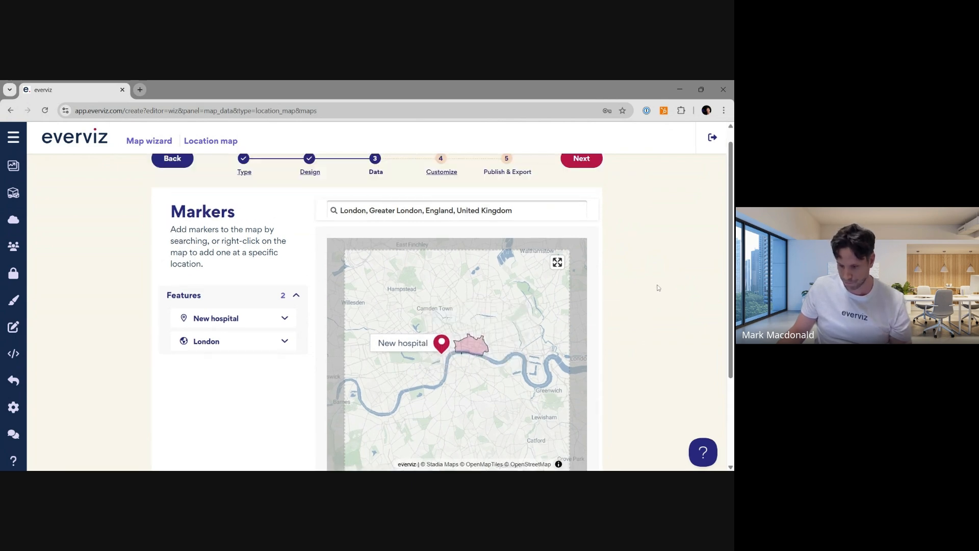
{"action": "left_click", "coordinate": [587, 175]}
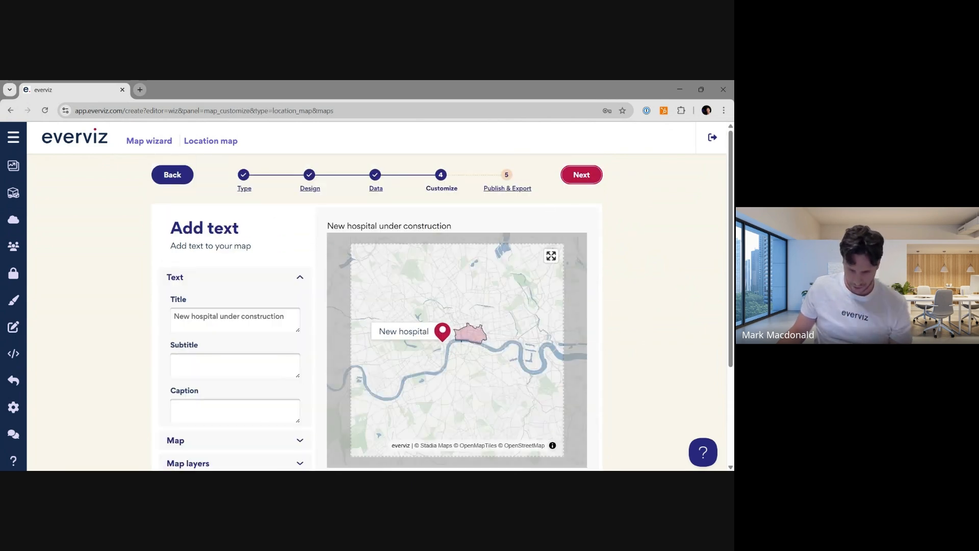
- Open the map options, turn on the scale control, and toggle the minimap on and off
{"action": "scroll", "coordinate": [570, 209], "scroll_direction": "down", "scroll_amount": 1}
{"action": "scroll", "coordinate": [679, 268], "scroll_direction": "up", "scroll_amount": 1}
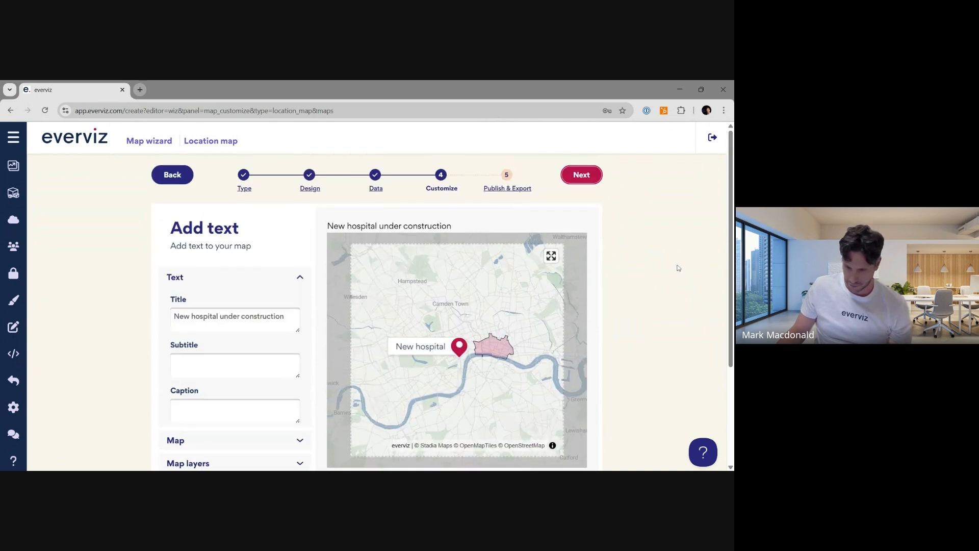
{"action": "scroll", "coordinate": [663, 271], "scroll_direction": "down", "scroll_amount": 1}
{"action": "left_click", "coordinate": [206, 393]}
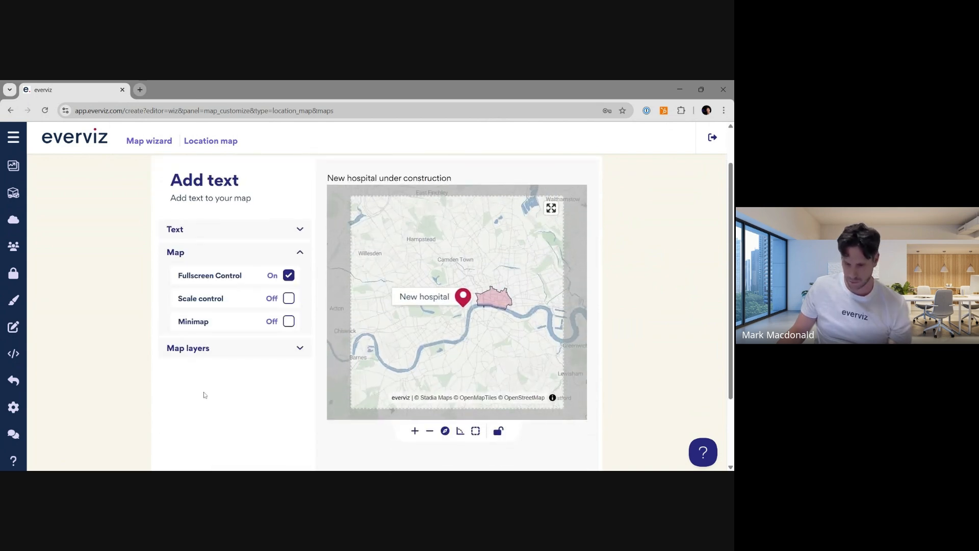
{"action": "left_click", "coordinate": [289, 299]}
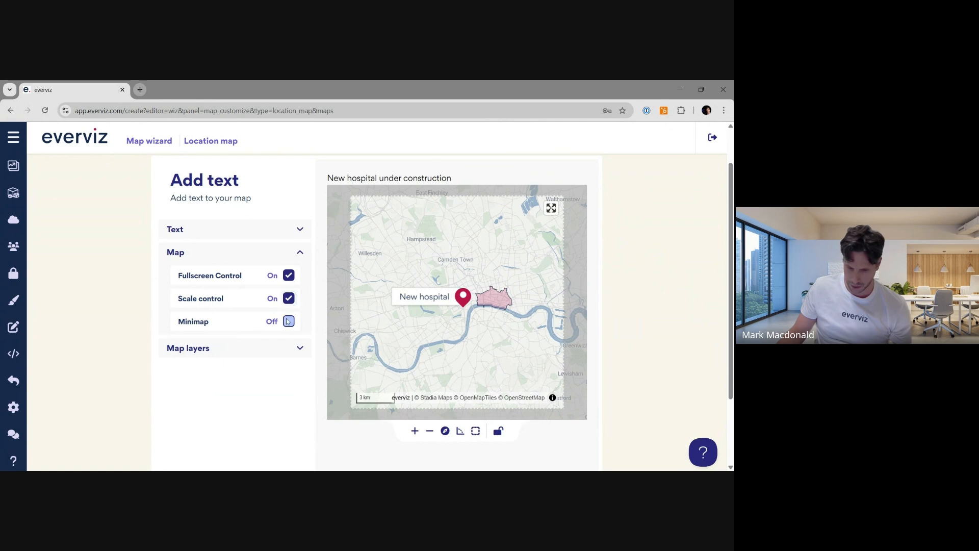
{"action": "left_click", "coordinate": [289, 321]}
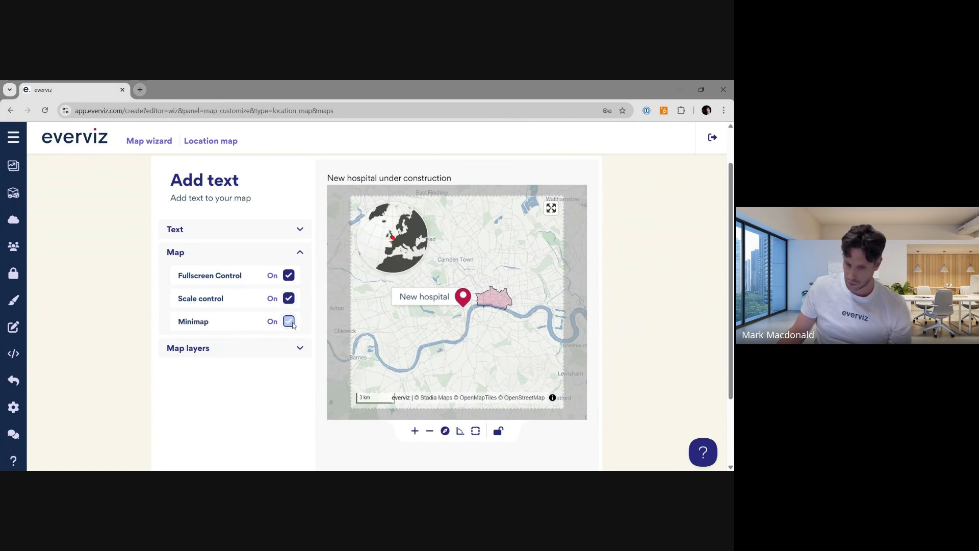
{"action": "left_click", "coordinate": [289, 323]}
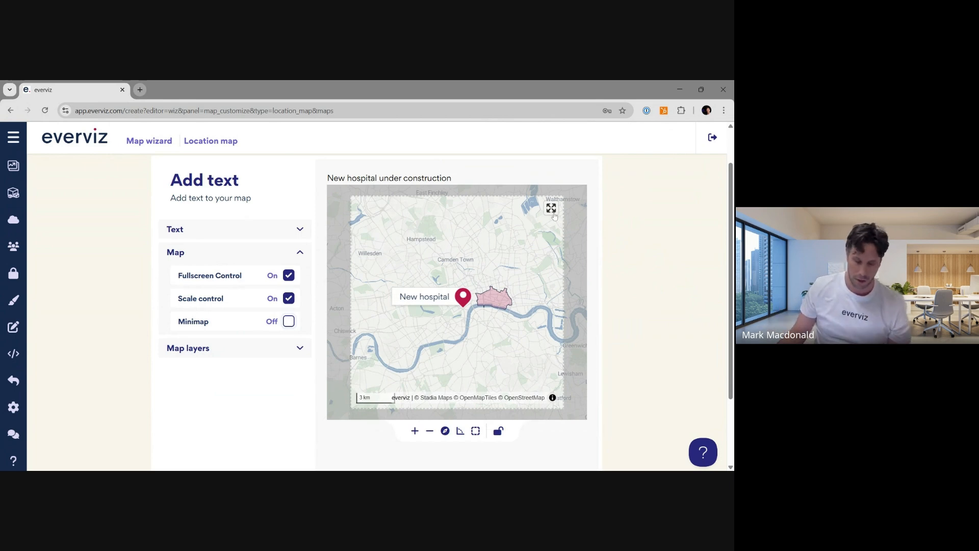
- Open the map layers options and toggle the labels layer off and back on
{"action": "left_click", "coordinate": [253, 348]}
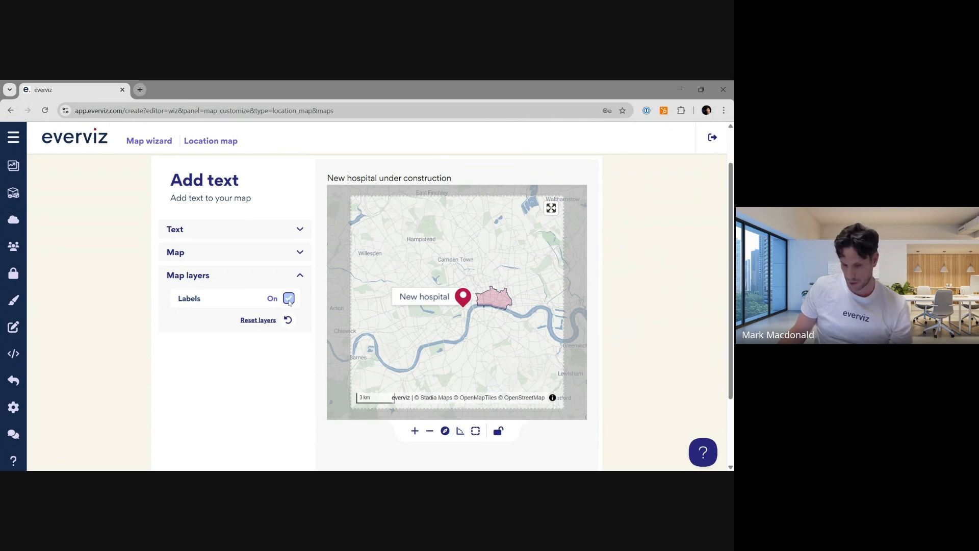
{"action": "left_click", "coordinate": [289, 299]}
{"action": "left_click", "coordinate": [289, 299]}
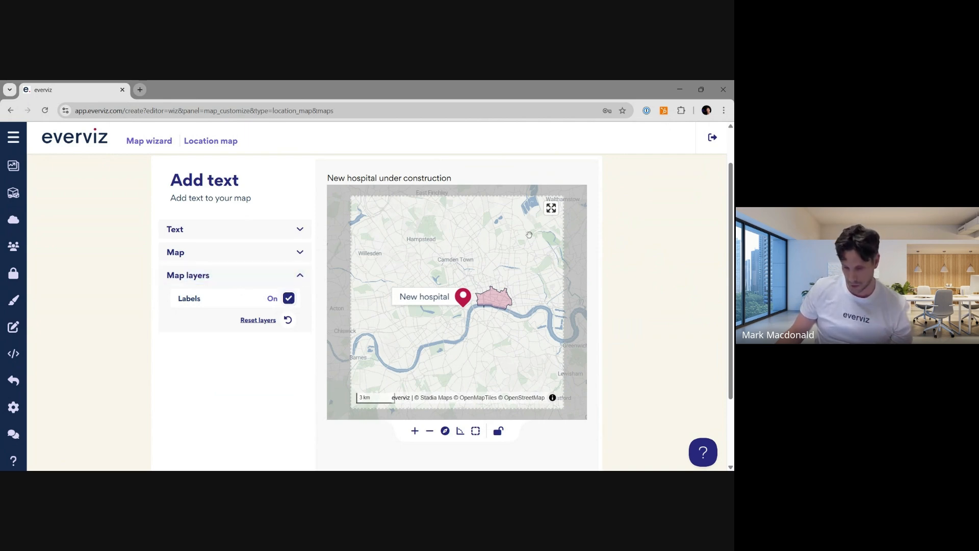
{"action": "left_click", "coordinate": [289, 298]}
{"action": "left_click", "coordinate": [289, 298]}
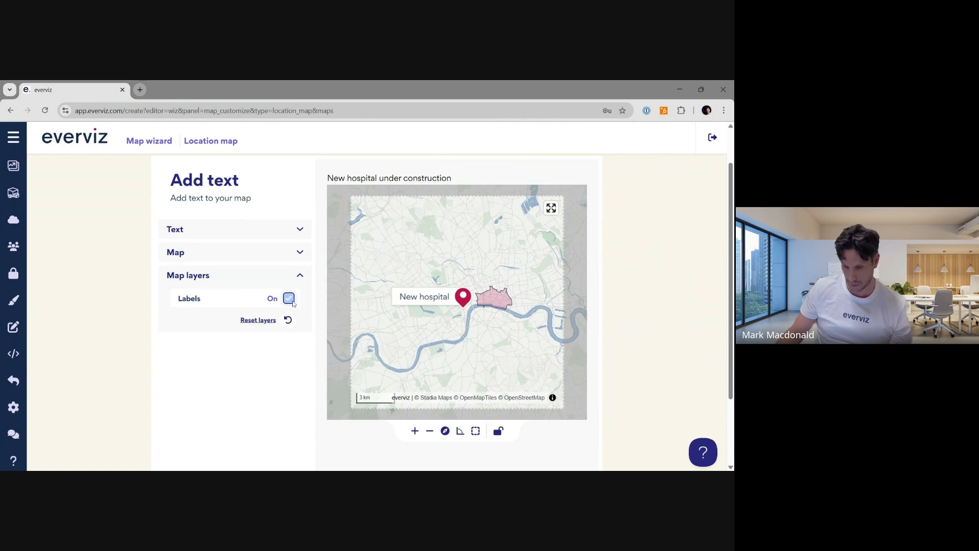
- Continue to the Publish & Export step and publish the map
{"action": "scroll", "coordinate": [676, 271], "scroll_direction": "up", "scroll_amount": 1}
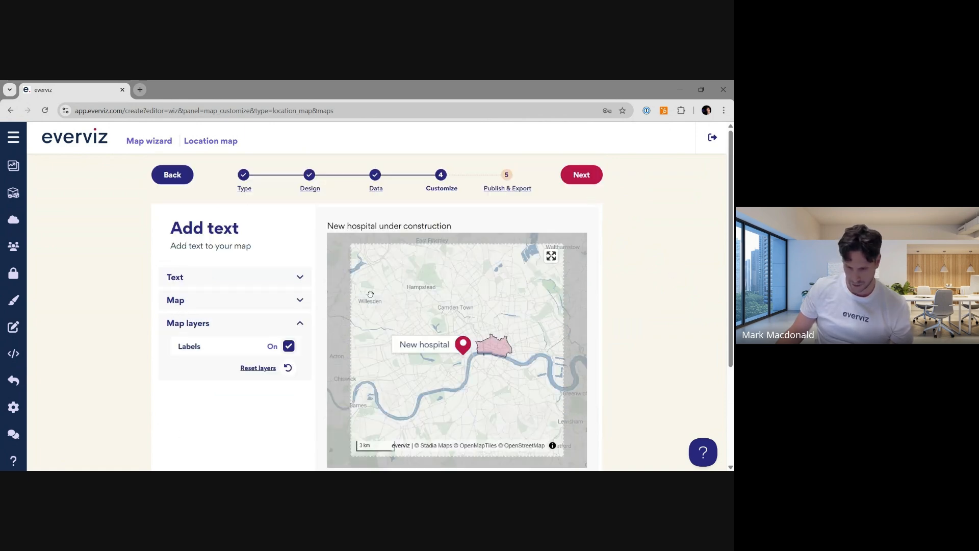
{"action": "left_click", "coordinate": [581, 175]}
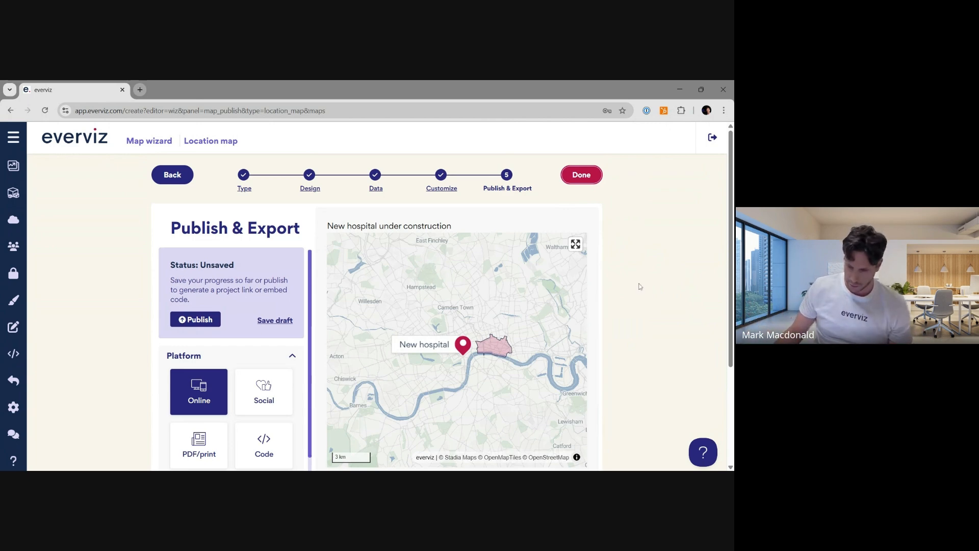
{"action": "scroll", "coordinate": [644, 278], "scroll_direction": "down", "scroll_amount": 1}
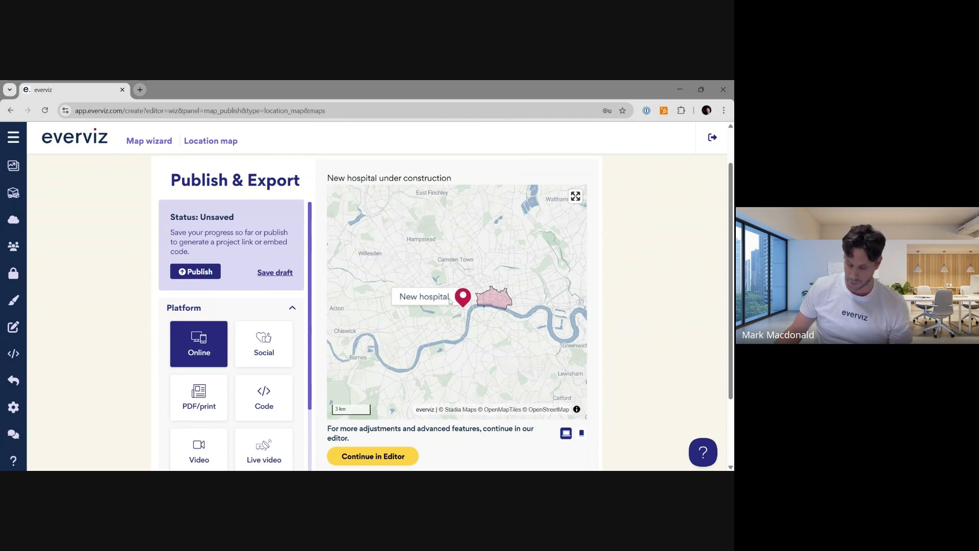
{"action": "left_click", "coordinate": [200, 273]}
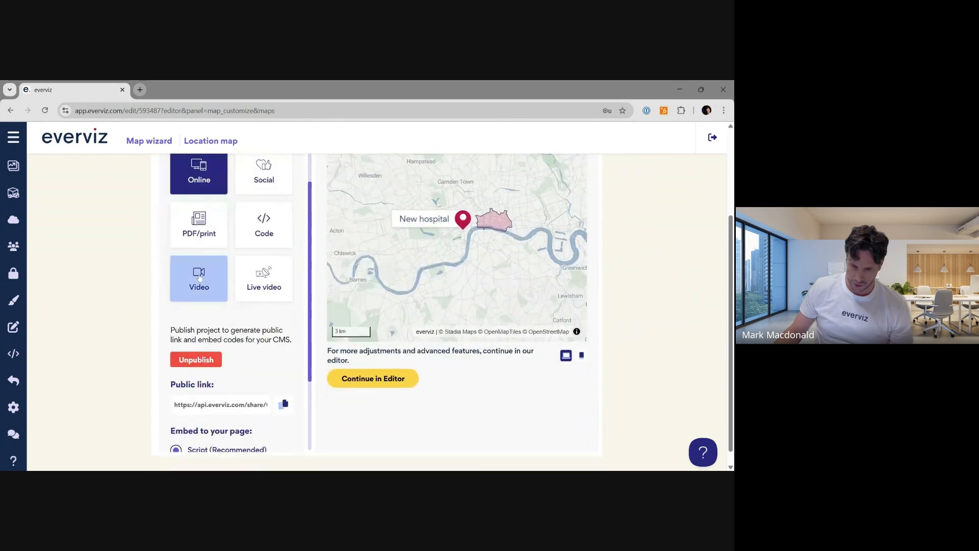
- Scroll through the publish options to review the public link and embed code choices
{"action": "scroll", "coordinate": [132, 329], "scroll_direction": "down", "scroll_amount": 1}
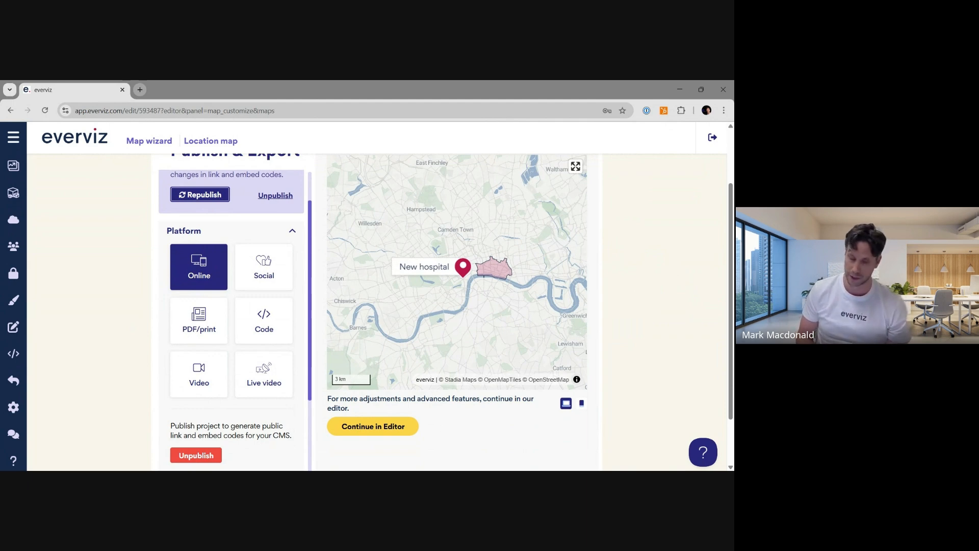
{"action": "scroll", "coordinate": [185, 299], "scroll_direction": "down", "scroll_amount": 1}
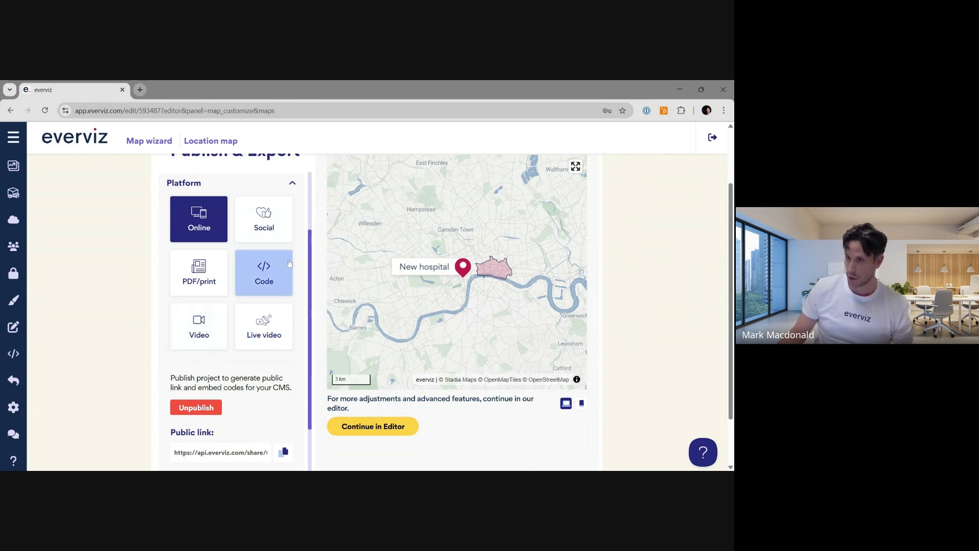
{"action": "left_click_drag", "start_coordinate": [310, 322], "coordinate": [311, 330]}
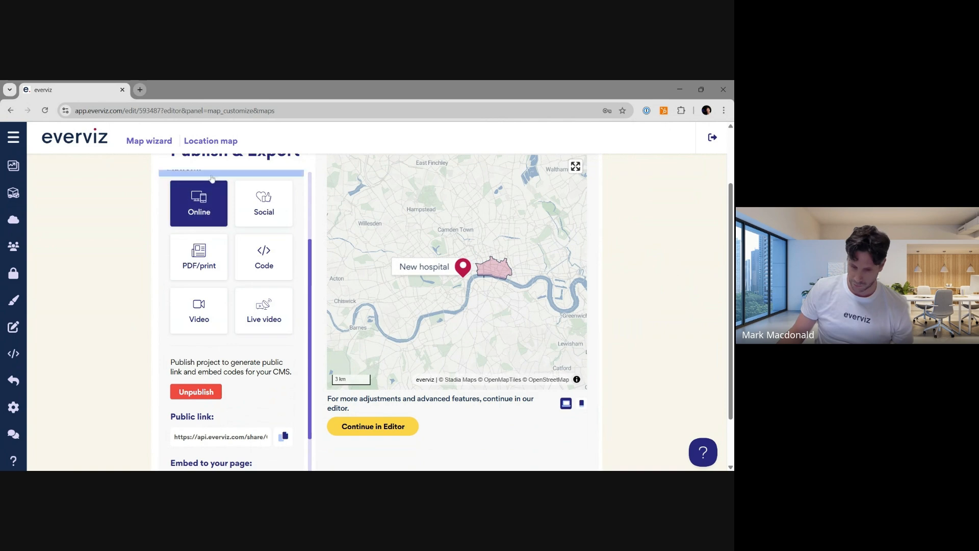
{"action": "scroll", "coordinate": [255, 363], "scroll_direction": "down", "scroll_amount": 2}
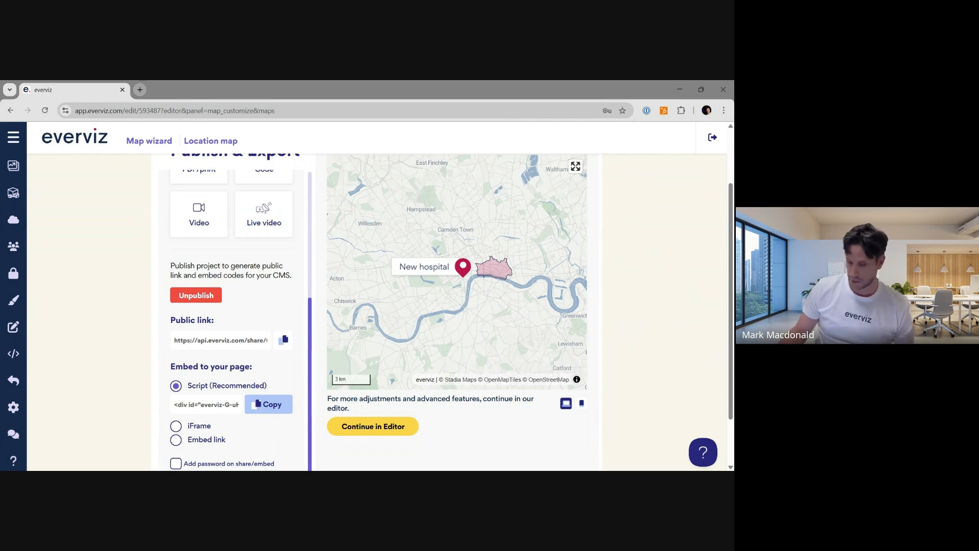
- Copy the recommended script embed code for the map
{"action": "left_click", "coordinate": [269, 404]}
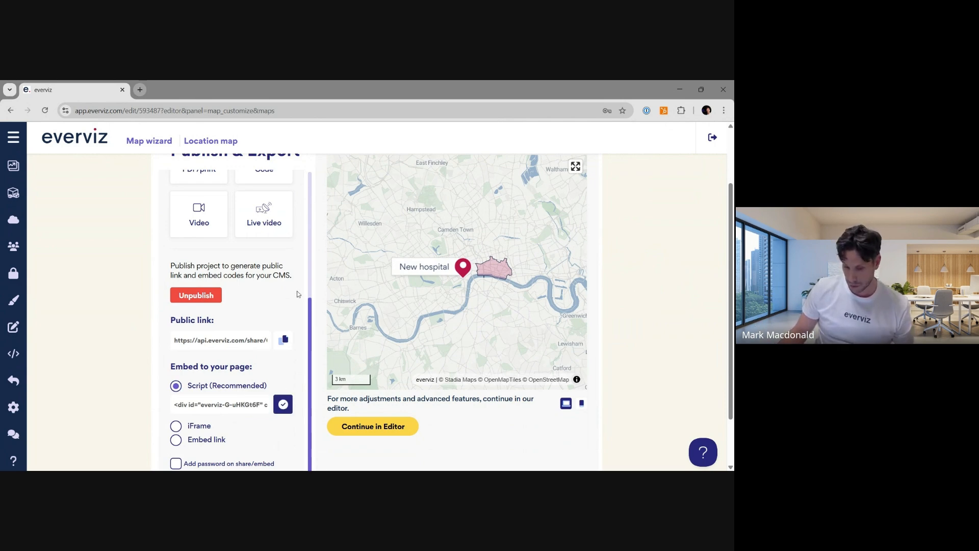
{"action": "scroll", "coordinate": [309, 285], "scroll_direction": "up", "scroll_amount": 4}
{"action": "scroll", "coordinate": [304, 310], "scroll_direction": "down", "scroll_amount": 1}
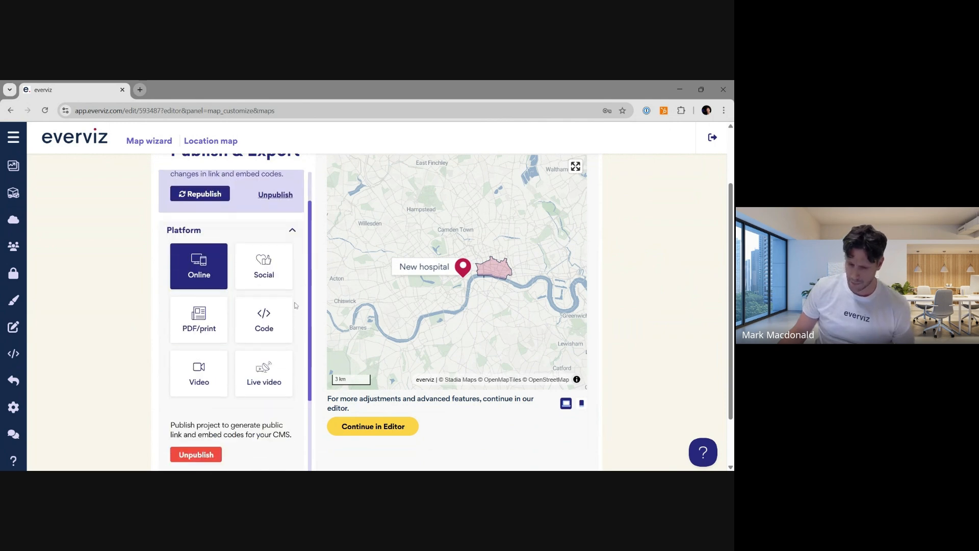
- Review the Social export options, including channel, format and post dimensions
{"action": "left_click", "coordinate": [276, 279]}
{"action": "scroll", "coordinate": [273, 255], "scroll_direction": "down", "scroll_amount": 1}
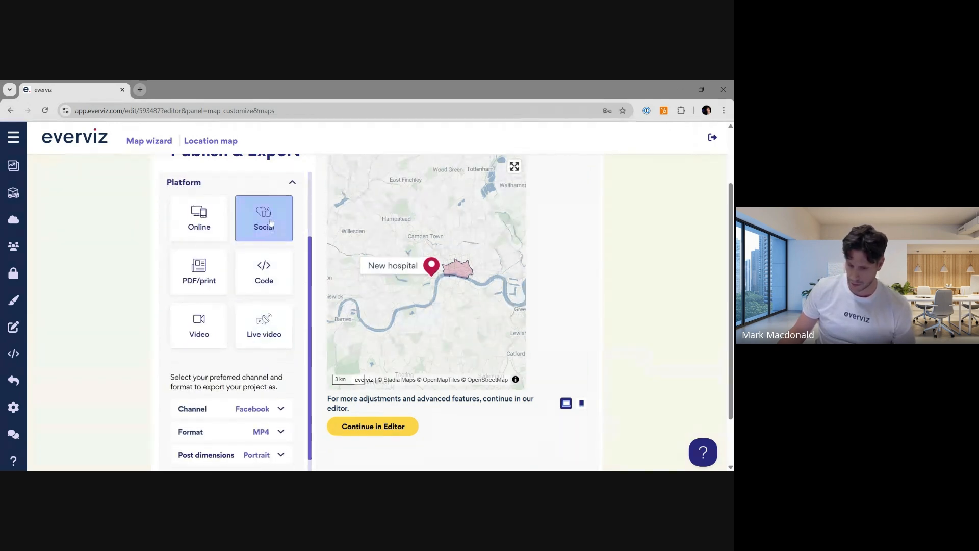
{"action": "scroll", "coordinate": [280, 392], "scroll_direction": "down", "scroll_amount": 1}
{"action": "left_click", "coordinate": [260, 353]}
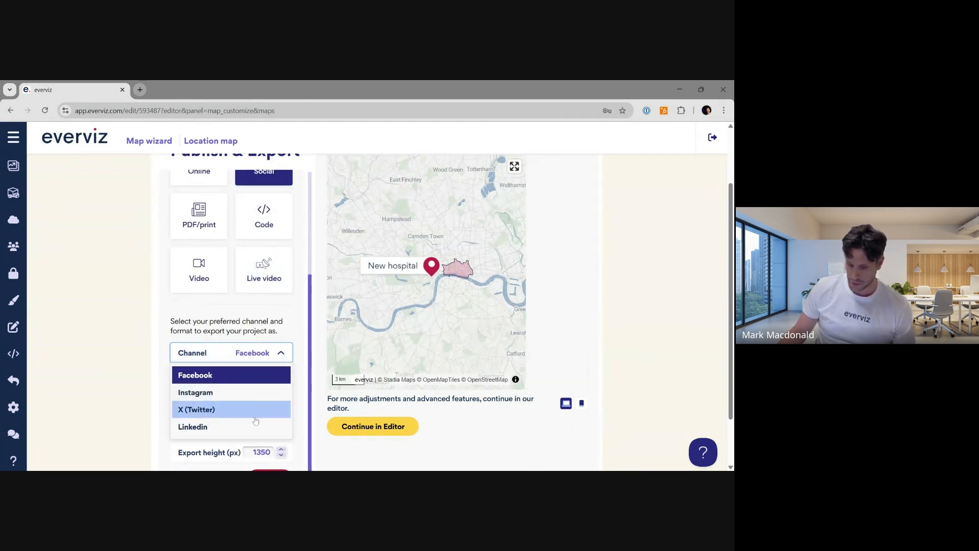
{"action": "left_click", "coordinate": [251, 378]}
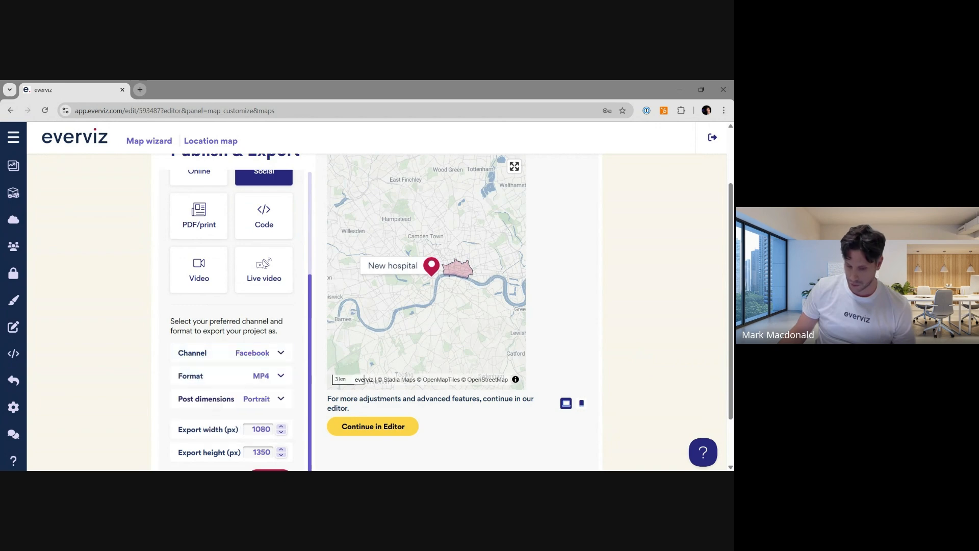
{"action": "left_click", "coordinate": [270, 375]}
{"action": "left_click", "coordinate": [234, 399]}
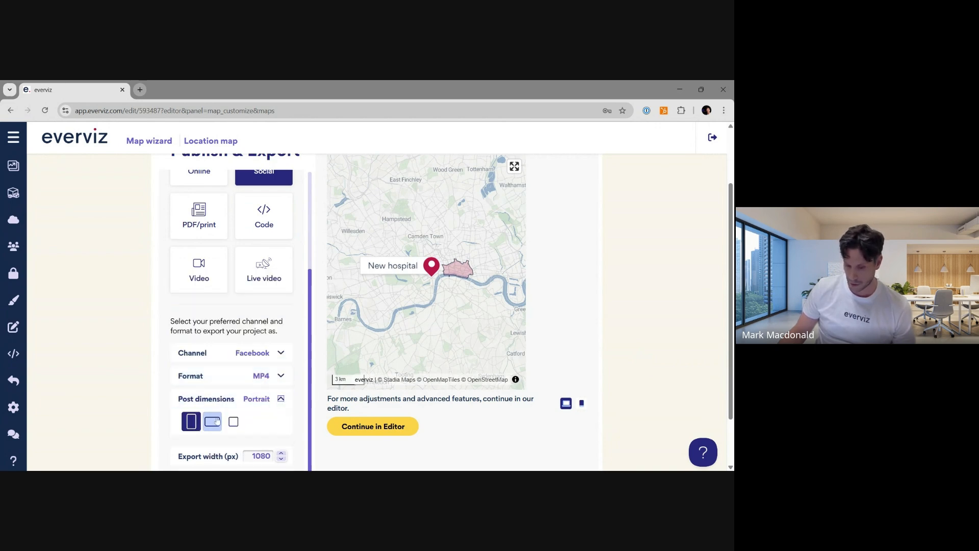
{"action": "scroll", "coordinate": [227, 426], "scroll_direction": "down", "scroll_amount": 1}
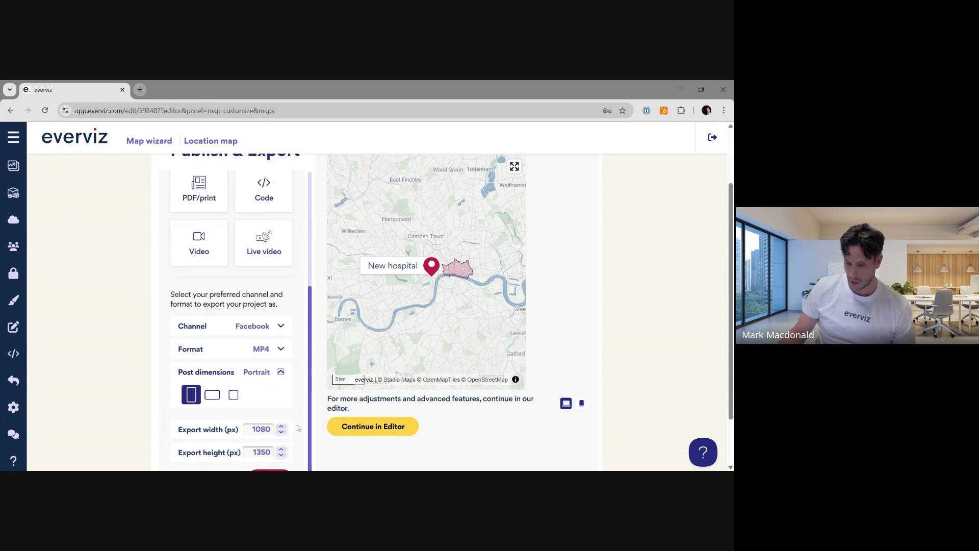
{"action": "scroll", "coordinate": [460, 401], "scroll_direction": "down", "scroll_amount": 1}
{"action": "scroll", "coordinate": [219, 307], "scroll_direction": "up", "scroll_amount": 3}
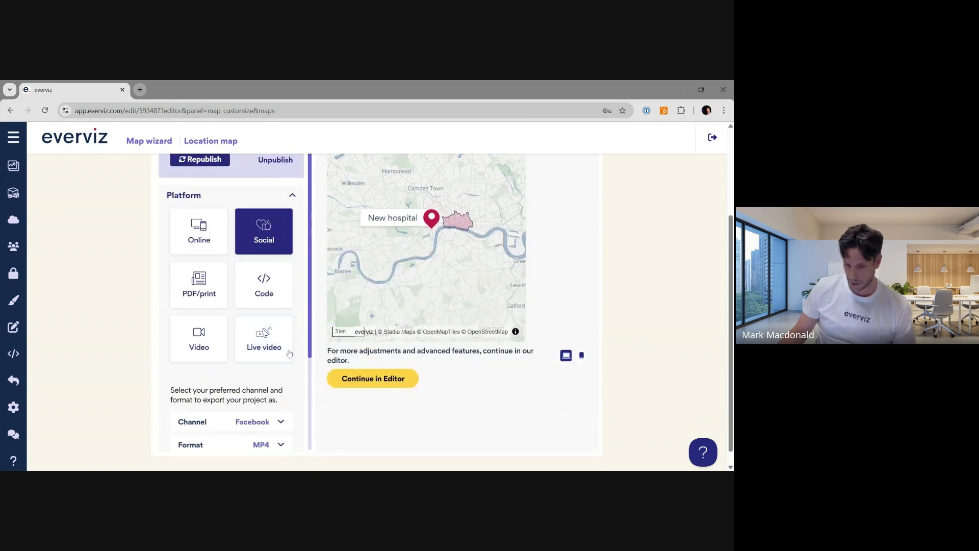
- Browse the PDF/print, Code and Video export formats
{"action": "left_click", "coordinate": [215, 294]}
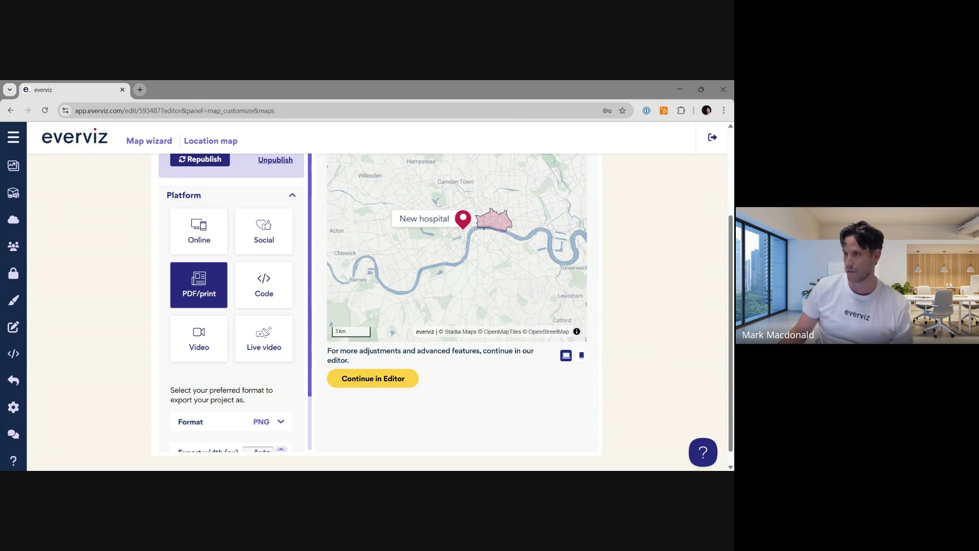
{"action": "left_click", "coordinate": [271, 284]}
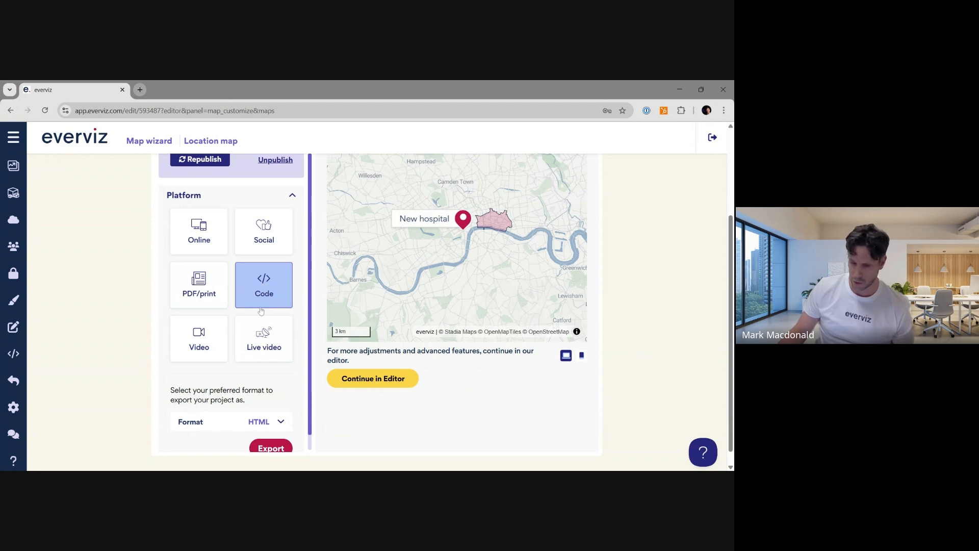
{"action": "left_click", "coordinate": [210, 341]}
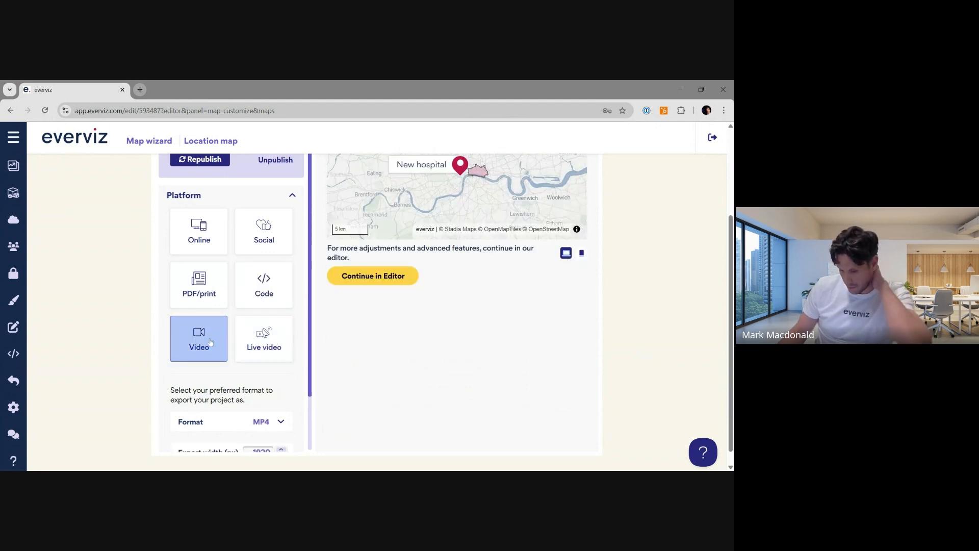
{"action": "left_click", "coordinate": [264, 339]}
{"action": "left_click", "coordinate": [211, 355]}
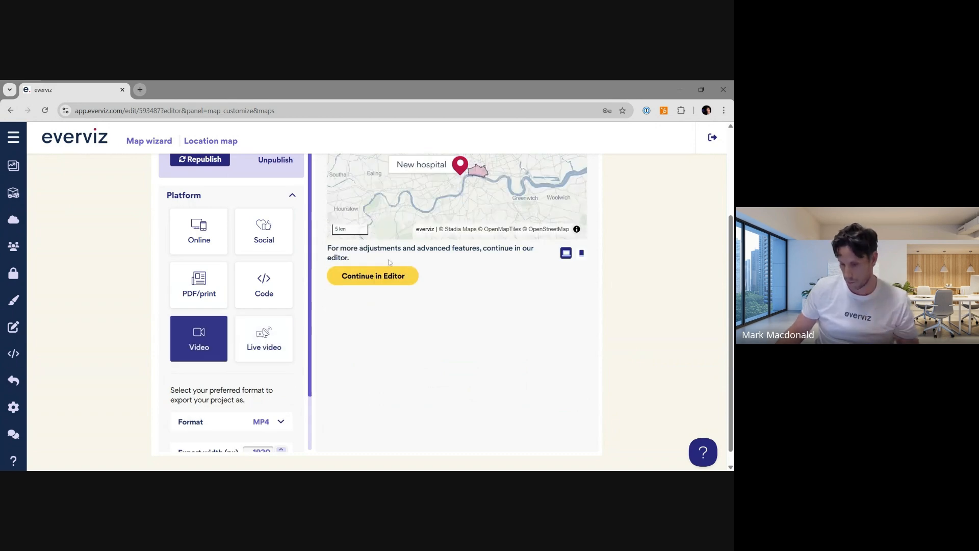
{"action": "scroll", "coordinate": [578, 391], "scroll_direction": "up", "scroll_amount": 2}
{"action": "scroll", "coordinate": [577, 392], "scroll_direction": "up", "scroll_amount": 1}
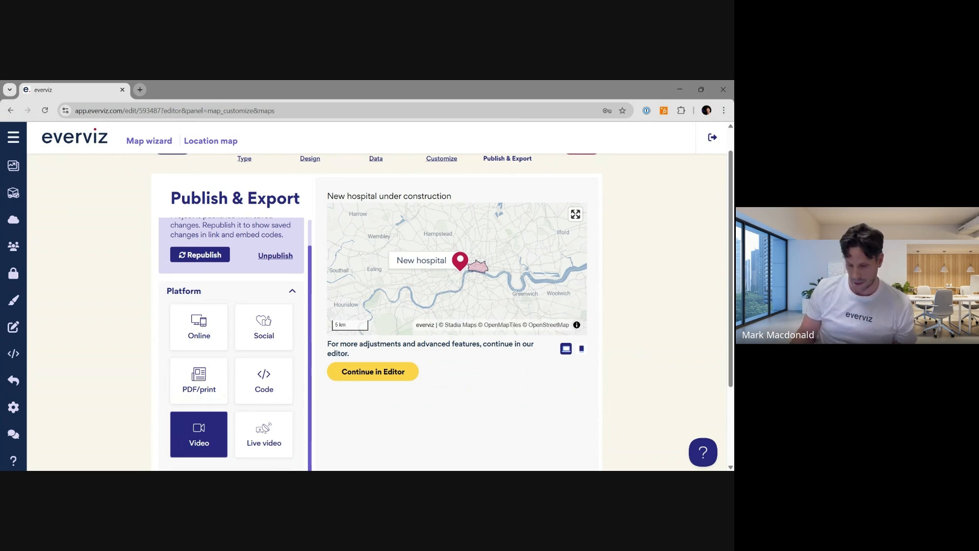
- Select the Live video platform and review its embed options
{"action": "left_click", "coordinate": [263, 434]}
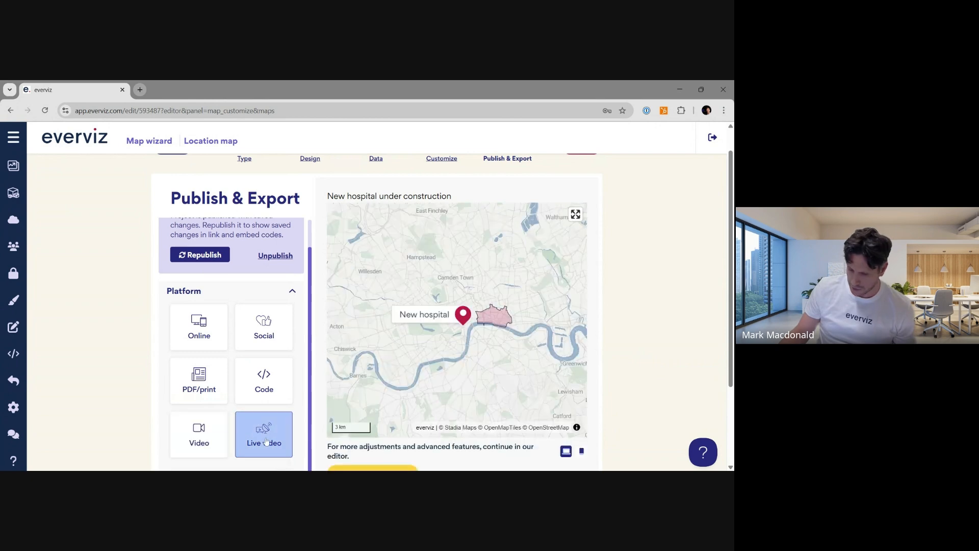
{"action": "scroll", "coordinate": [301, 408], "scroll_direction": "down", "scroll_amount": 1}
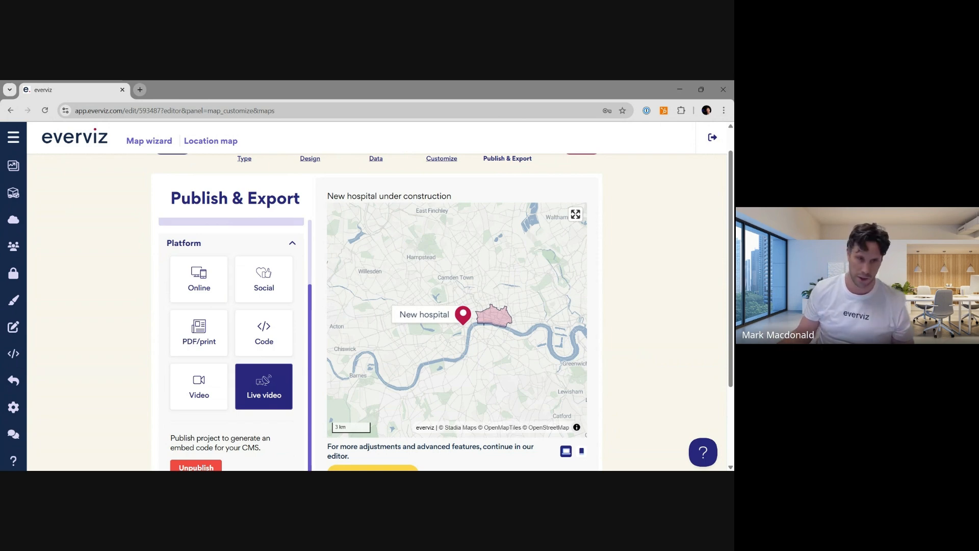
{"action": "scroll", "coordinate": [306, 408], "scroll_direction": "down", "scroll_amount": 1}
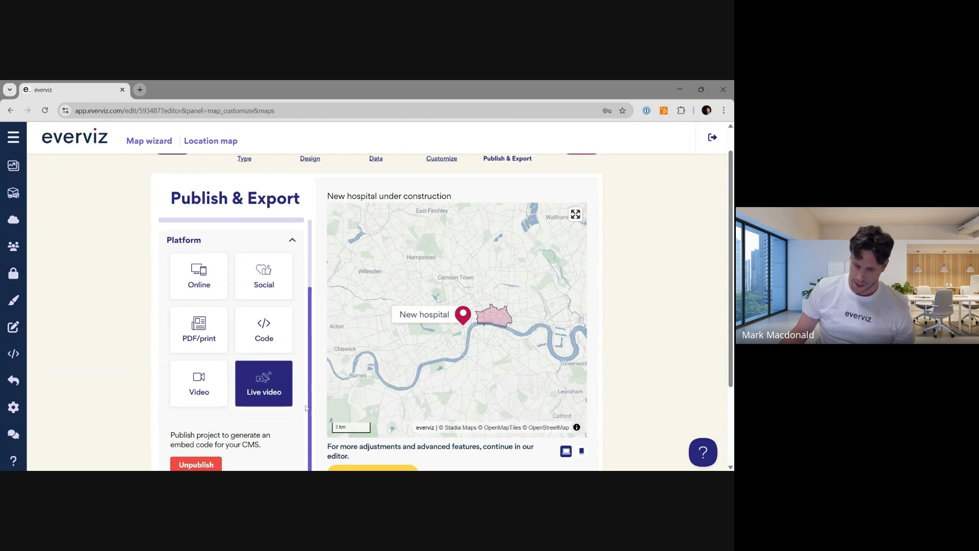
{"action": "scroll", "coordinate": [138, 352], "scroll_direction": "down", "scroll_amount": 2}
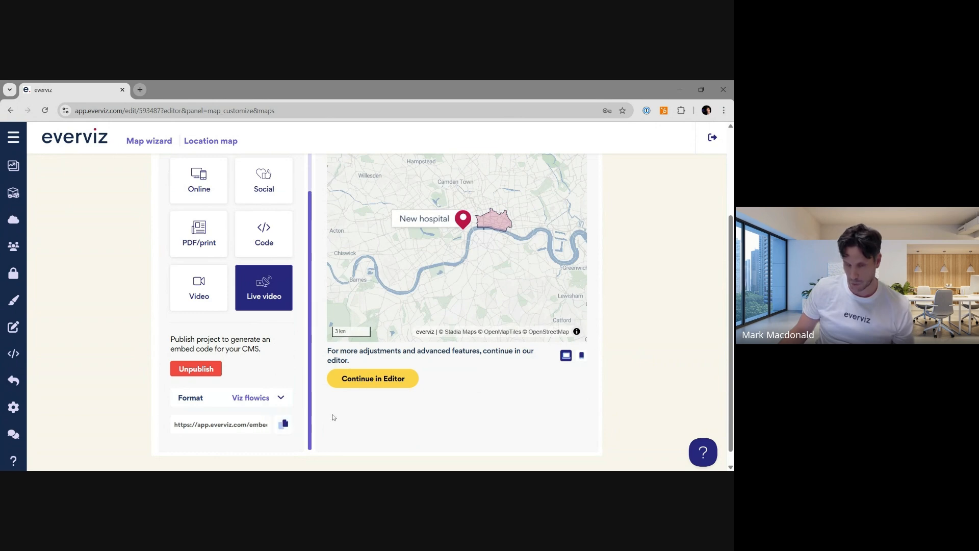
{"action": "scroll", "coordinate": [357, 425], "scroll_direction": "up", "scroll_amount": 2}
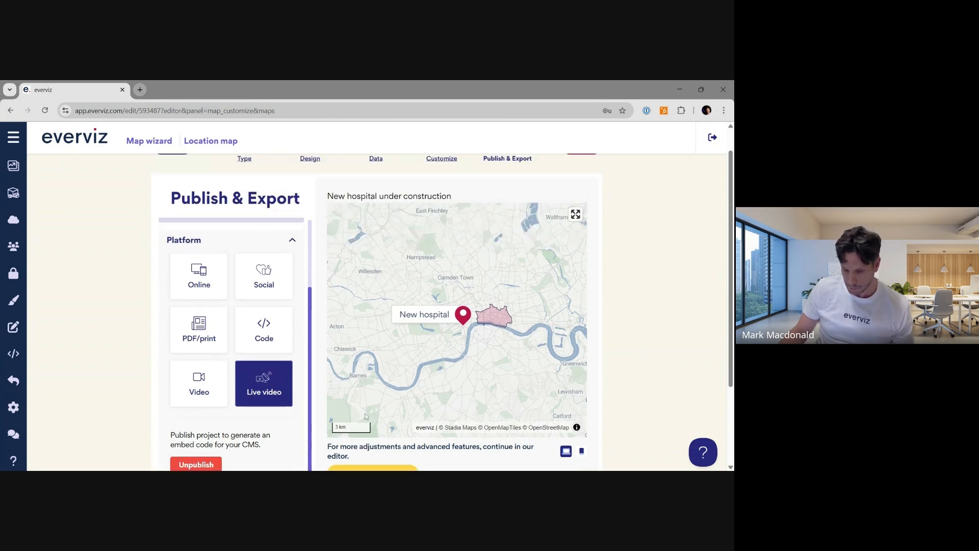
{"action": "scroll", "coordinate": [368, 416], "scroll_direction": "down", "scroll_amount": 2}
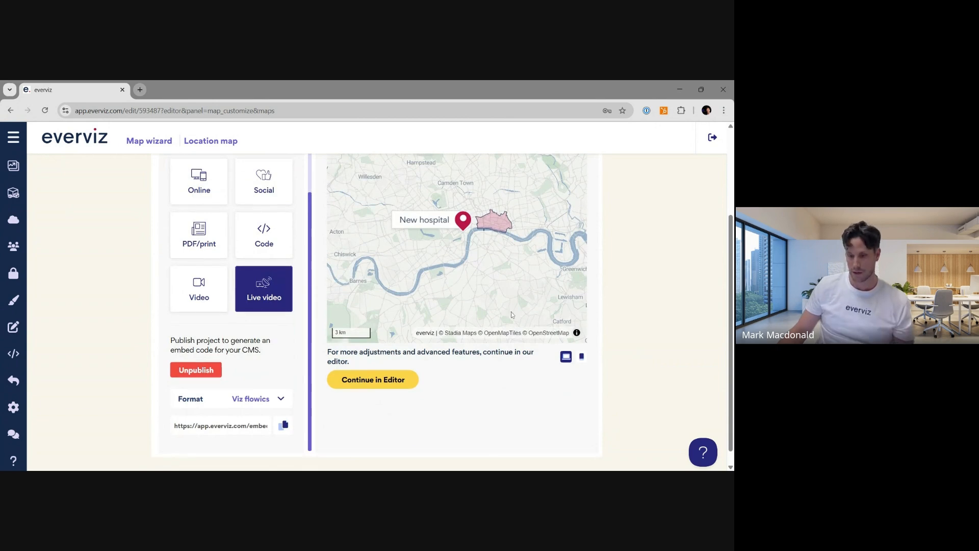
{"action": "scroll", "coordinate": [512, 311], "scroll_direction": "up", "scroll_amount": 3}
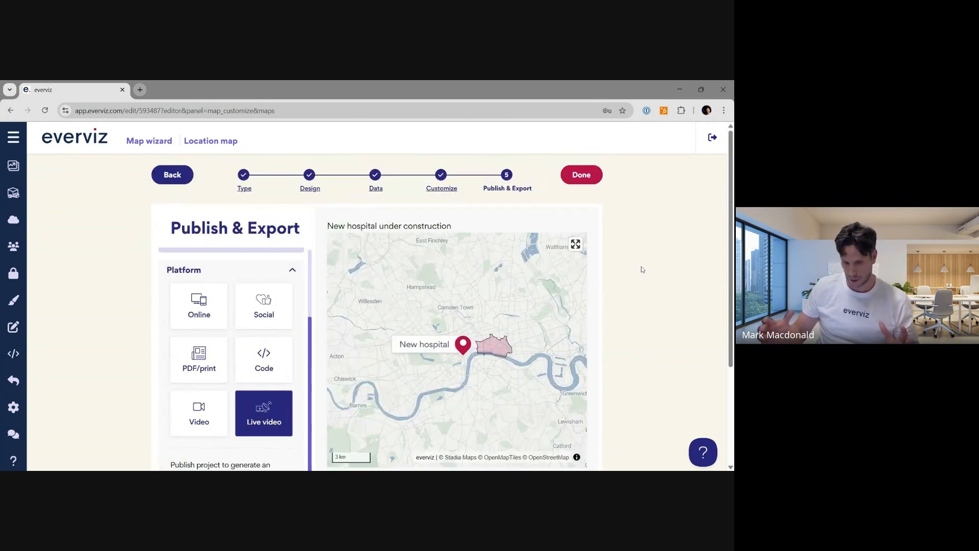
{"action": "scroll", "coordinate": [367, 419], "scroll_direction": "down", "scroll_amount": 2}
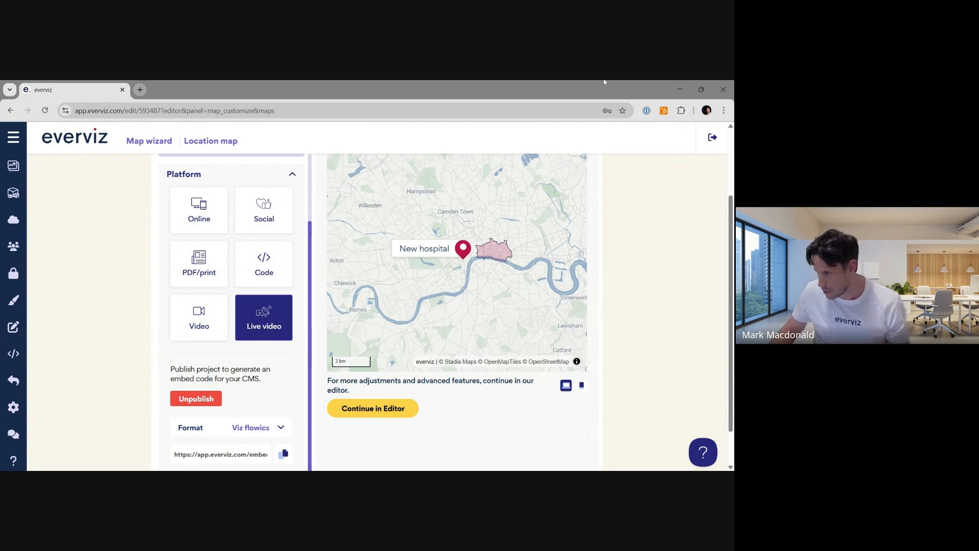
- Continue in the full map editor
{"action": "key", "text": "alt+Tab"}
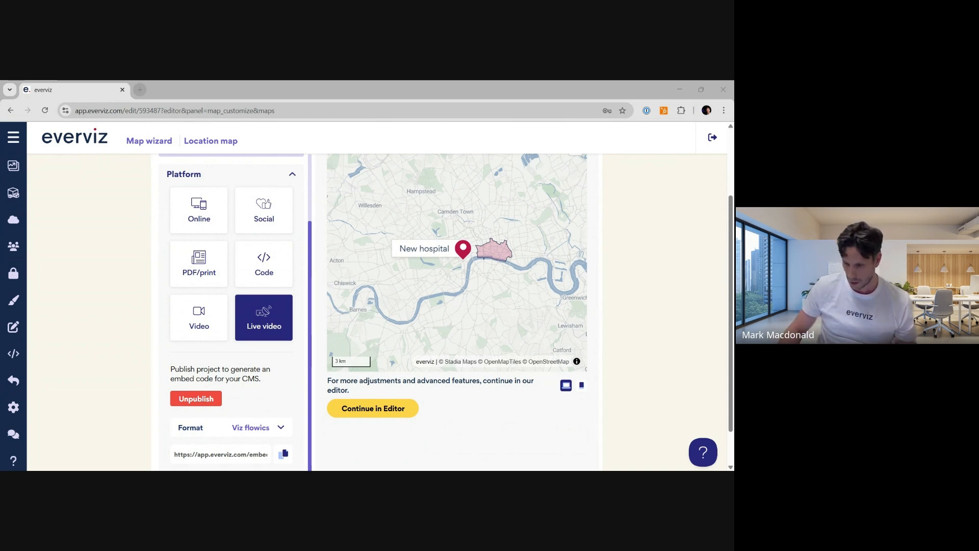
{"action": "left_click", "coordinate": [393, 408]}
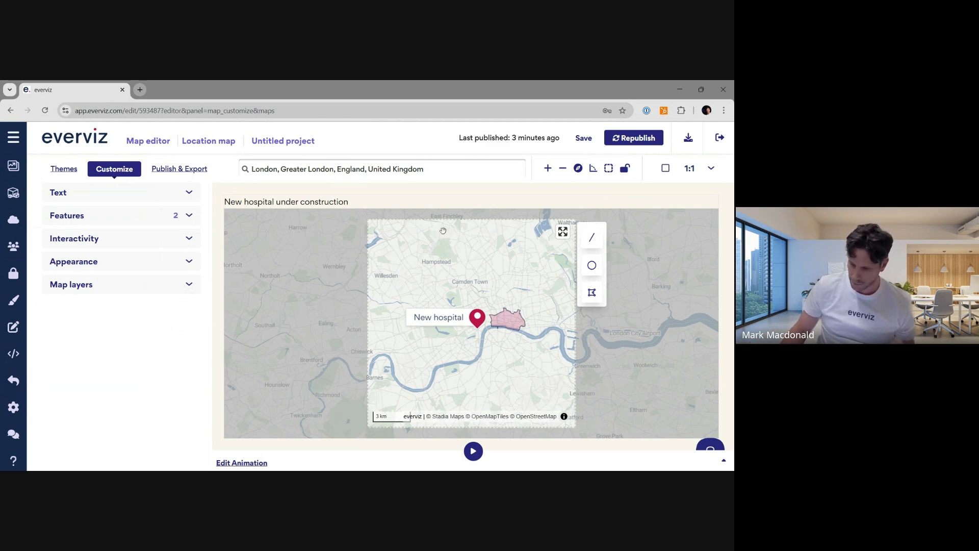
- Set the map's aspect ratio to 16:9
{"action": "left_click", "coordinate": [707, 170]}
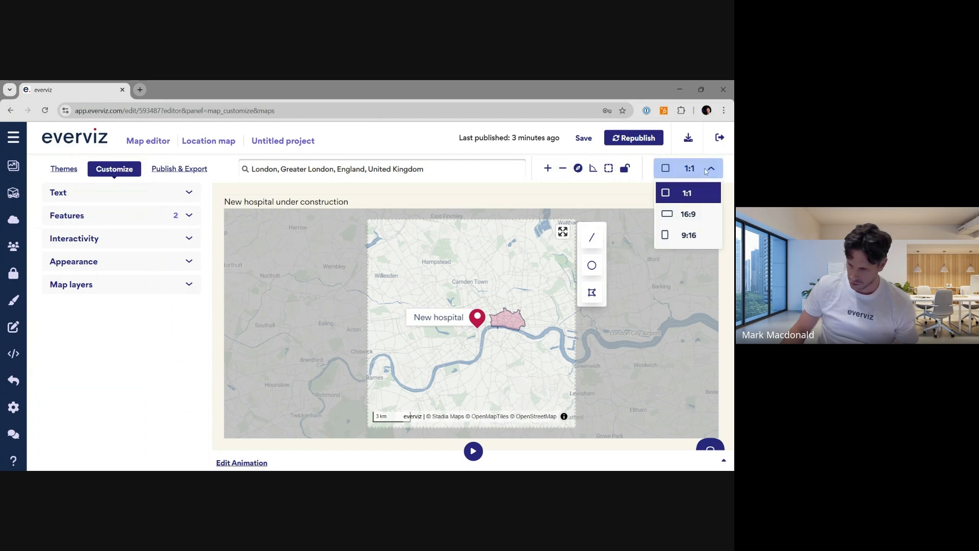
{"action": "left_click", "coordinate": [688, 214]}
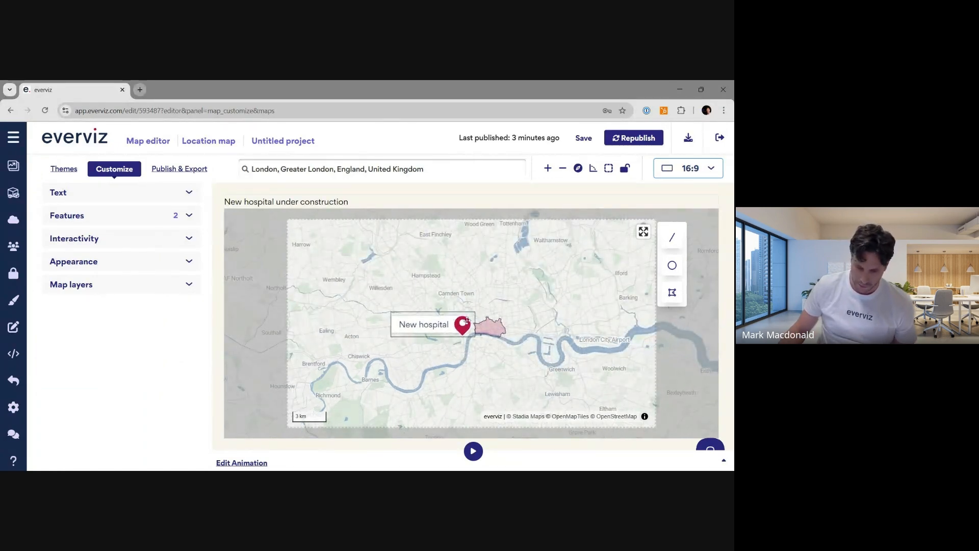
- Open the animation editor and add a UK-wide view as the first keyframe
{"action": "left_click", "coordinate": [251, 467]}
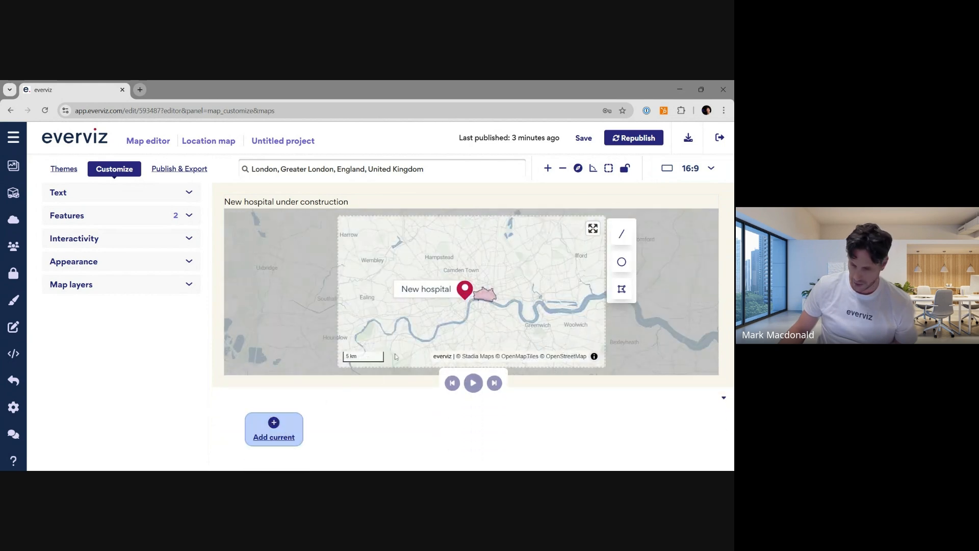
{"action": "scroll", "coordinate": [461, 303], "scroll_direction": "down", "scroll_amount": 1}
{"action": "scroll", "coordinate": [460, 303], "scroll_direction": "down", "scroll_amount": 4}
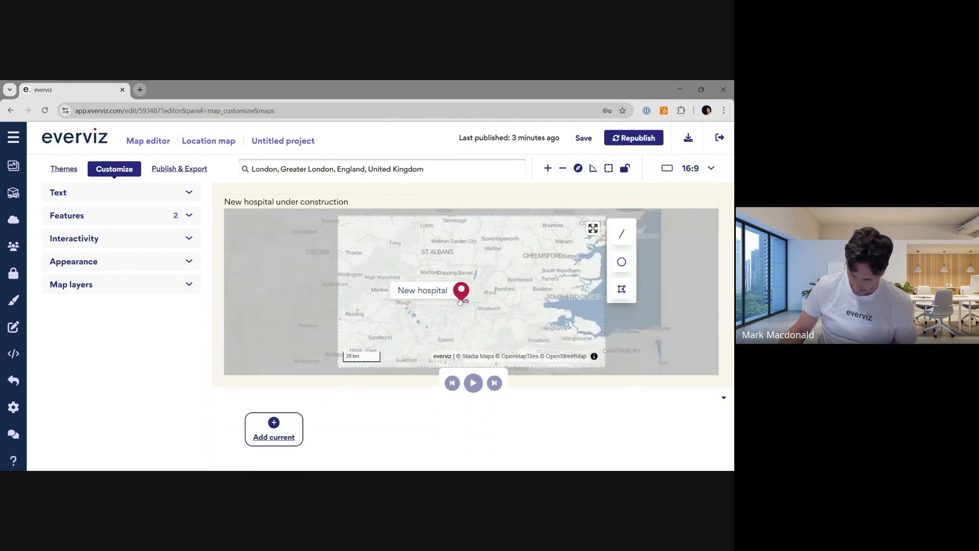
{"action": "scroll", "coordinate": [460, 303], "scroll_direction": "down", "scroll_amount": 2}
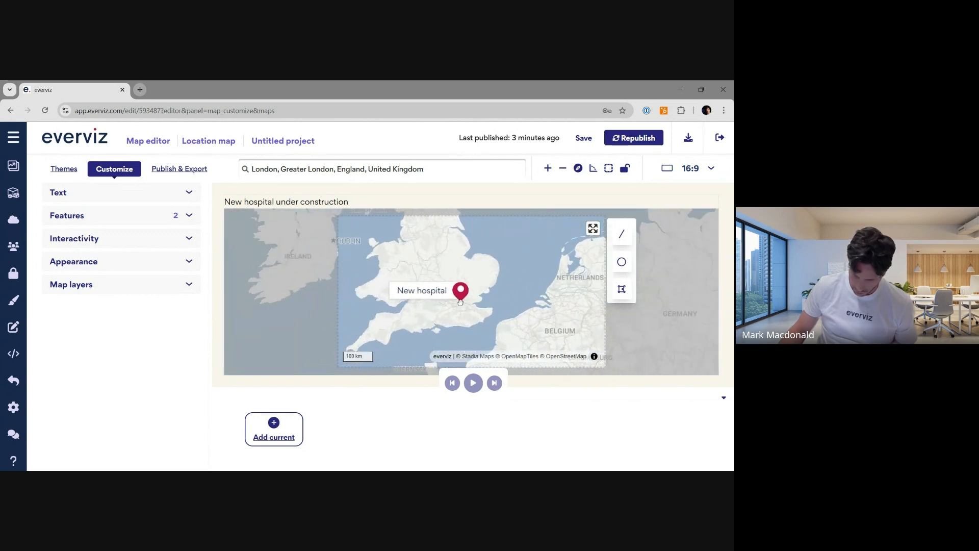
{"action": "left_click_drag", "start_coordinate": [413, 311], "coordinate": [420, 319]}
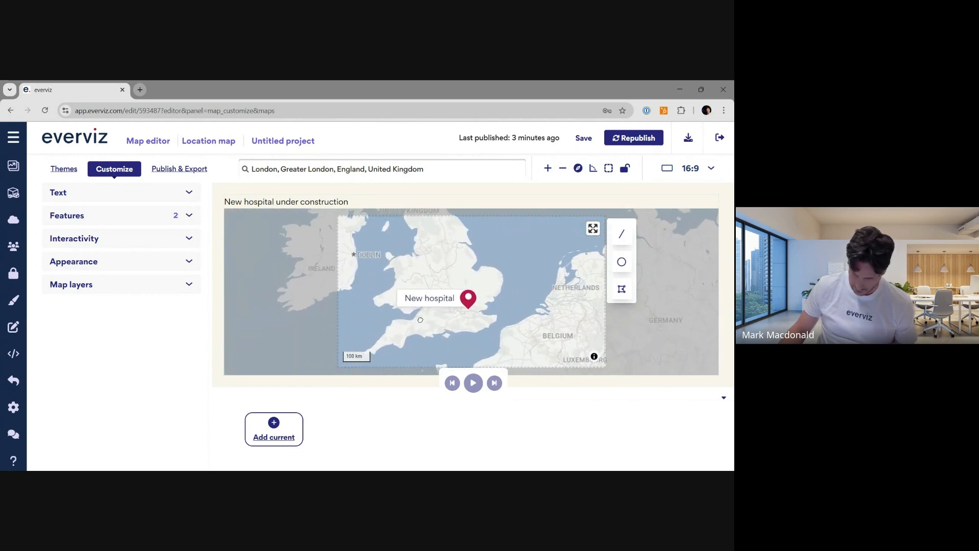
{"action": "left_click", "coordinate": [275, 431]}
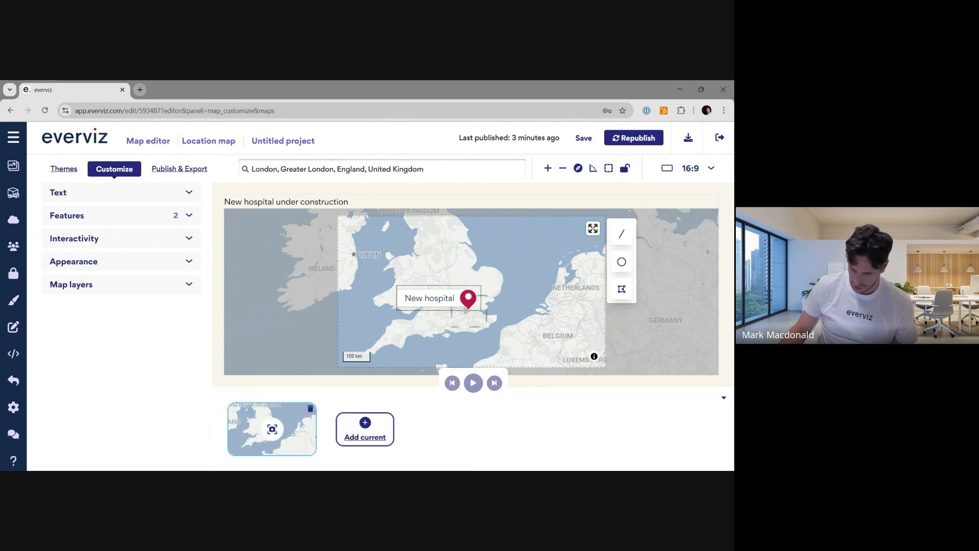
- Add two progressively closer keyframes over south-east England and Greater London
{"action": "scroll", "coordinate": [466, 309], "scroll_direction": "up", "scroll_amount": 5}
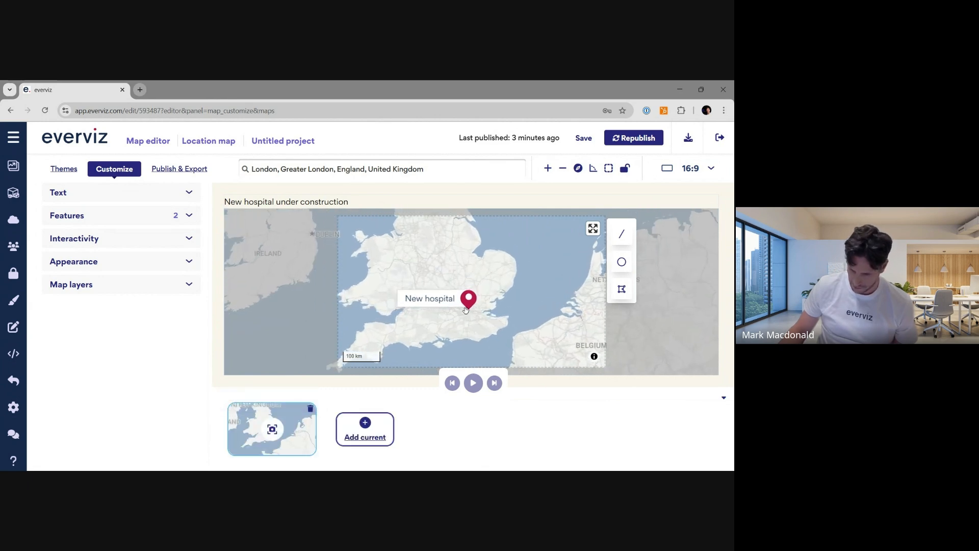
{"action": "left_click", "coordinate": [363, 414]}
{"action": "scroll", "coordinate": [468, 310], "scroll_direction": "up", "scroll_amount": 3}
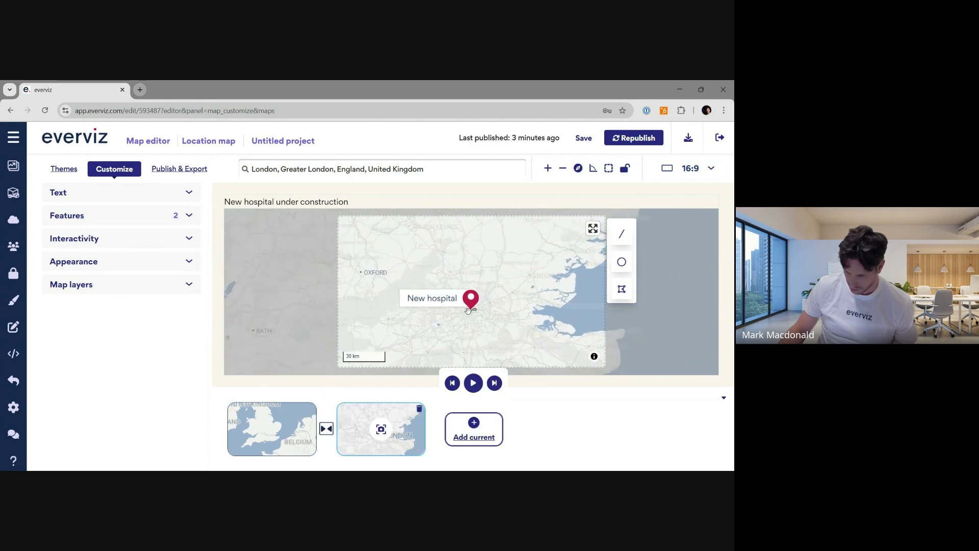
{"action": "left_click", "coordinate": [469, 419]}
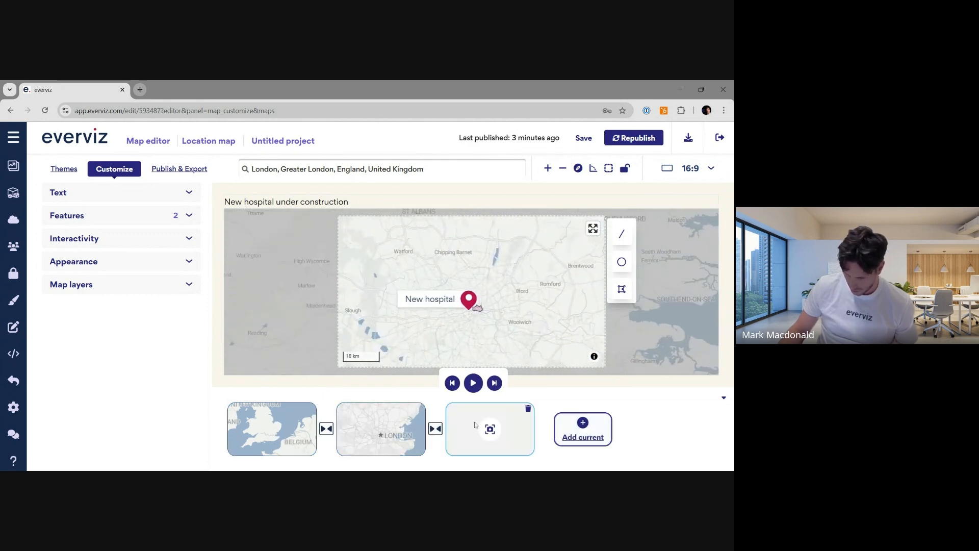
- Add a final keyframe zoomed in on the hospital marker and City of London region
{"action": "scroll", "coordinate": [468, 306], "scroll_direction": "up", "scroll_amount": 2}
{"action": "scroll", "coordinate": [470, 303], "scroll_direction": "up", "scroll_amount": 3}
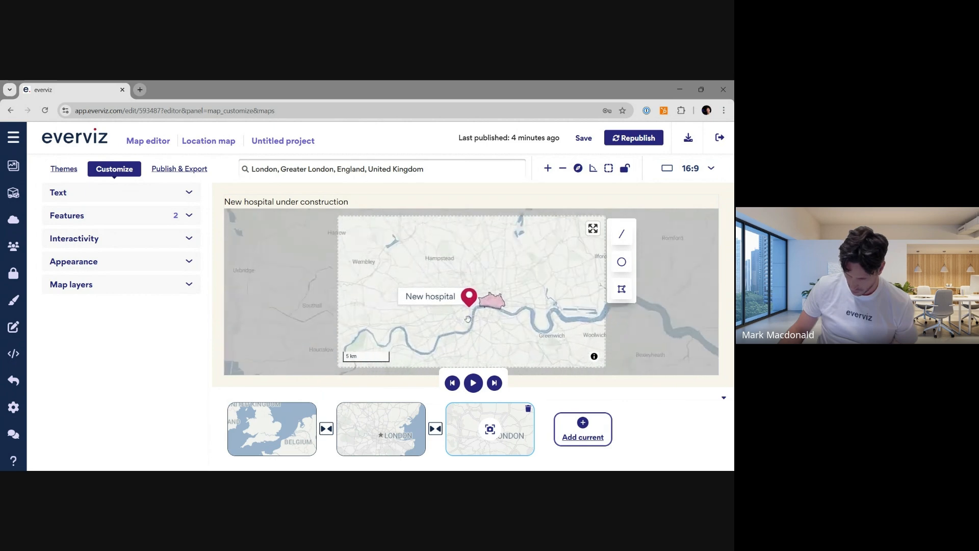
{"action": "left_click", "coordinate": [577, 430]}
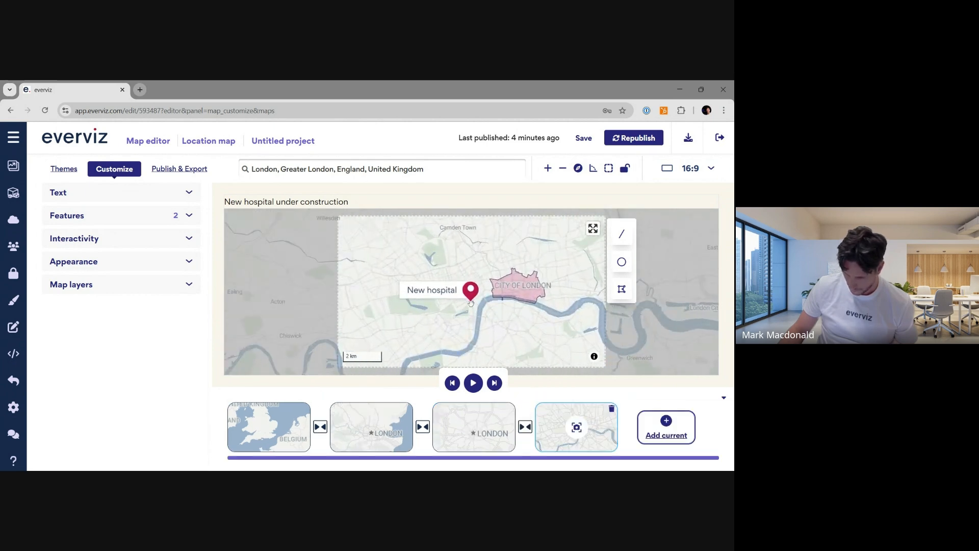
- Zoom in to street level around the hospital marker, add that view as another keyframe, and play the animation
{"action": "scroll", "coordinate": [475, 299], "scroll_direction": "up", "scroll_amount": 4}
{"action": "scroll", "coordinate": [477, 297], "scroll_direction": "up", "scroll_amount": 3}
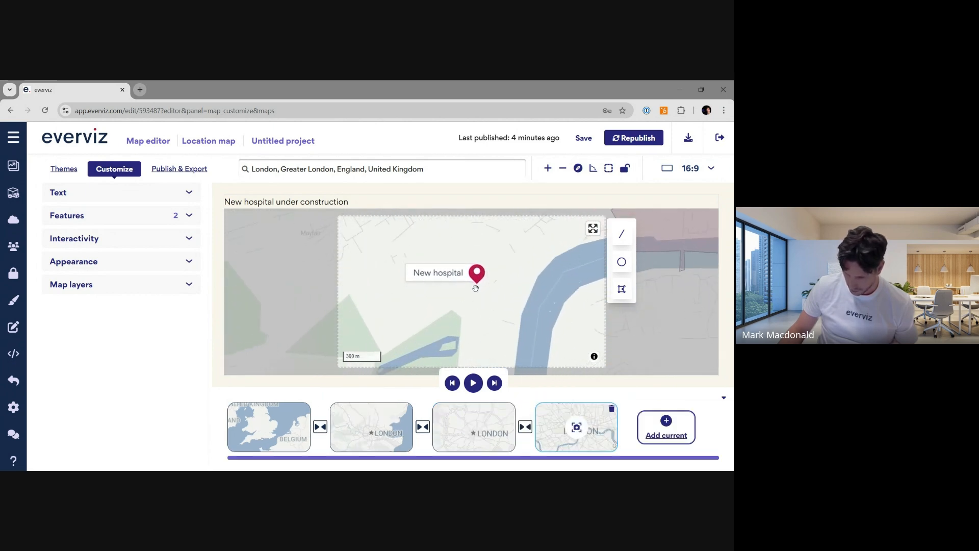
{"action": "scroll", "coordinate": [480, 288], "scroll_direction": "up", "scroll_amount": 4}
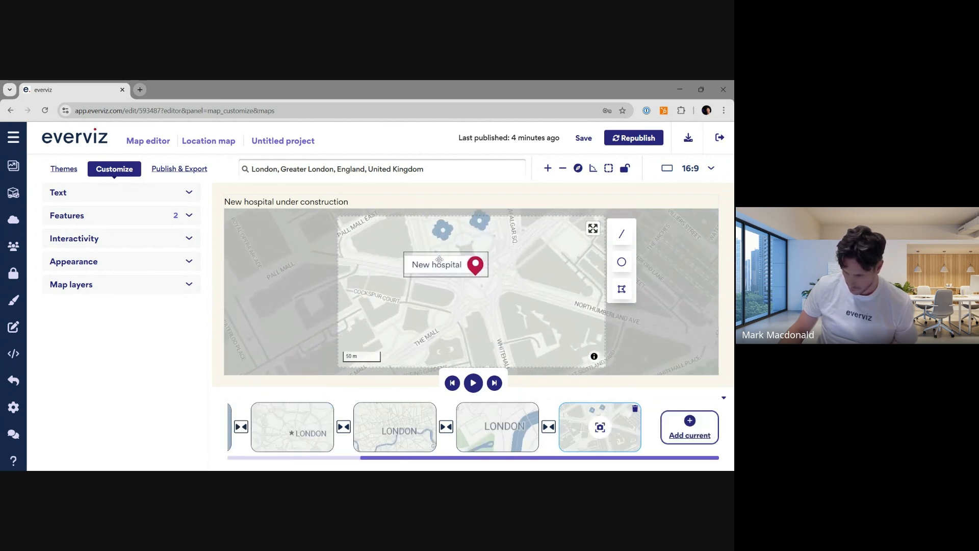
{"action": "scroll", "coordinate": [485, 273], "scroll_direction": "up", "scroll_amount": 2}
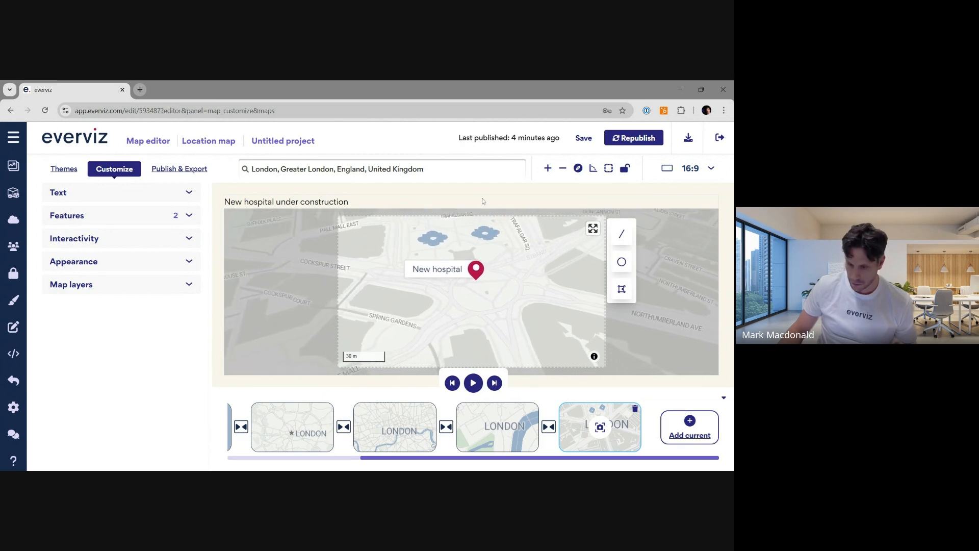
{"action": "left_click", "coordinate": [681, 422]}
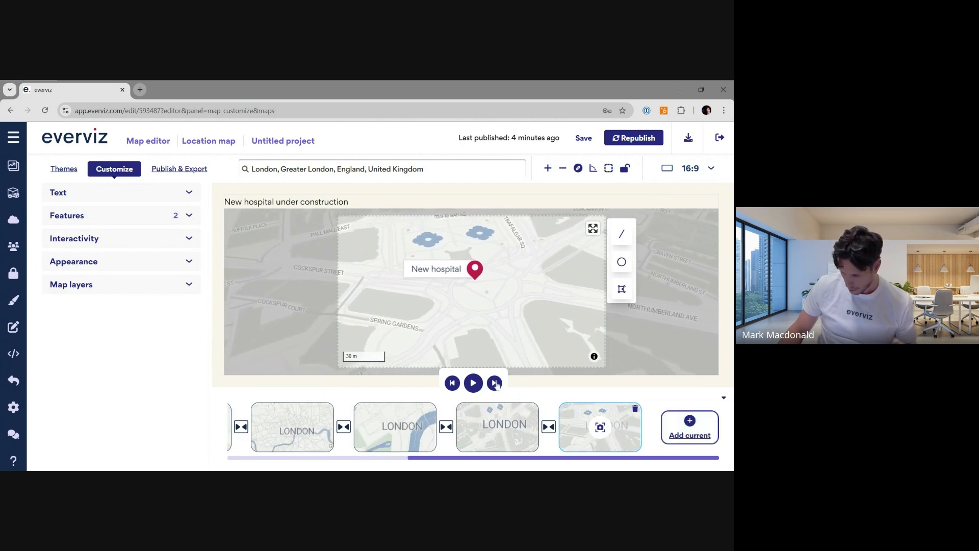
{"action": "left_click", "coordinate": [479, 383]}
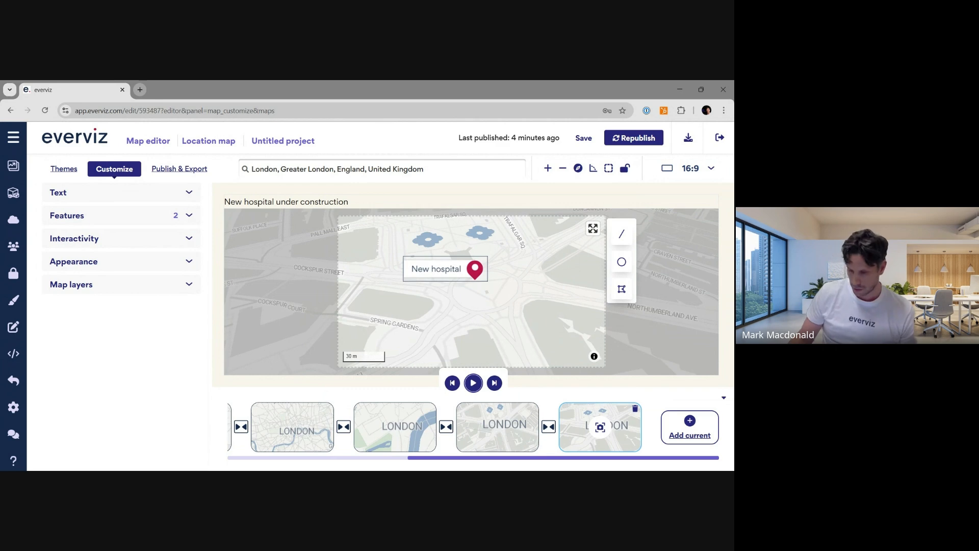
{"action": "scroll", "coordinate": [513, 279], "scroll_direction": "down", "scroll_amount": 3}
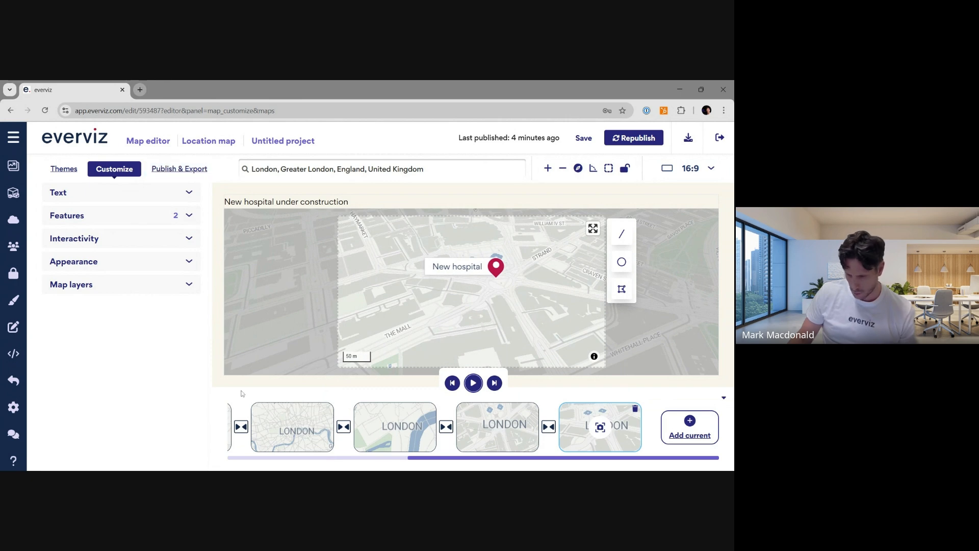
- Open the video export options and set the export format to MOV (W/Alpha)
{"action": "left_click", "coordinate": [180, 169]}
{"action": "scroll", "coordinate": [157, 375], "scroll_direction": "down", "scroll_amount": 3}
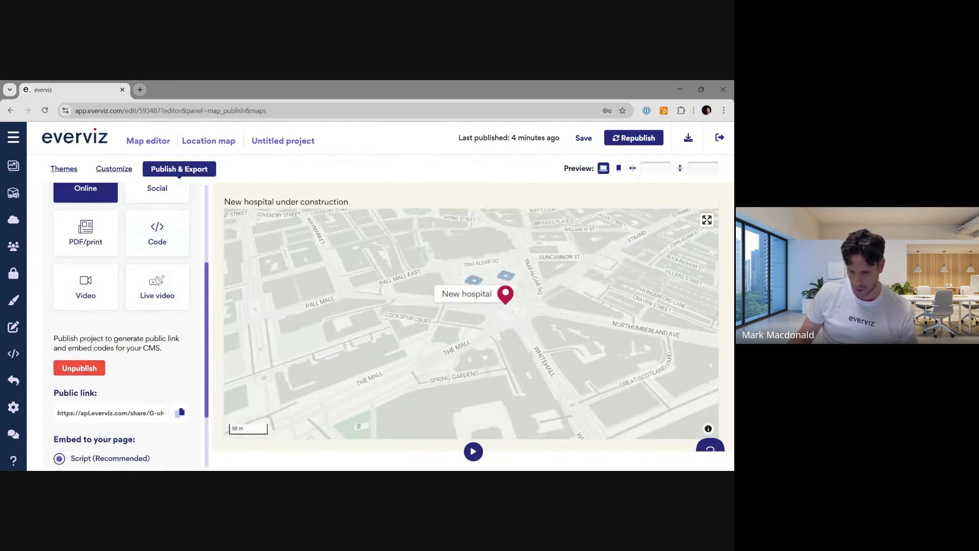
{"action": "left_click", "coordinate": [82, 285]}
{"action": "scroll", "coordinate": [164, 369], "scroll_direction": "down", "scroll_amount": 1}
{"action": "left_click", "coordinate": [169, 362]}
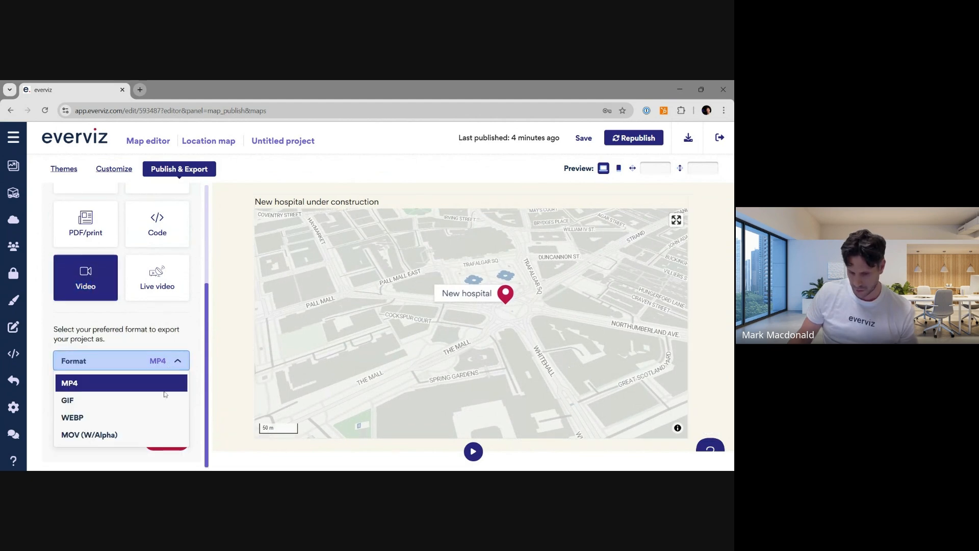
{"action": "left_click", "coordinate": [170, 345]}
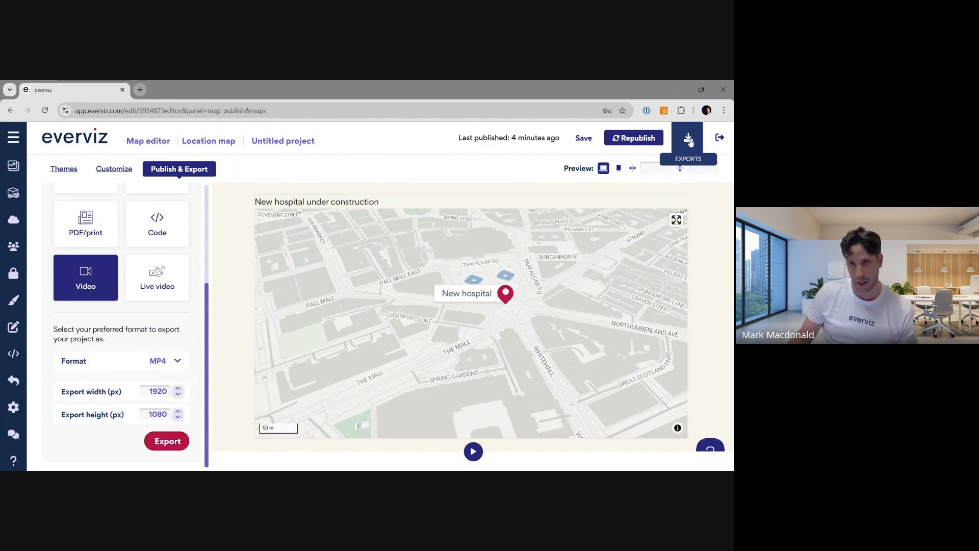
{"action": "left_click", "coordinate": [180, 363]}
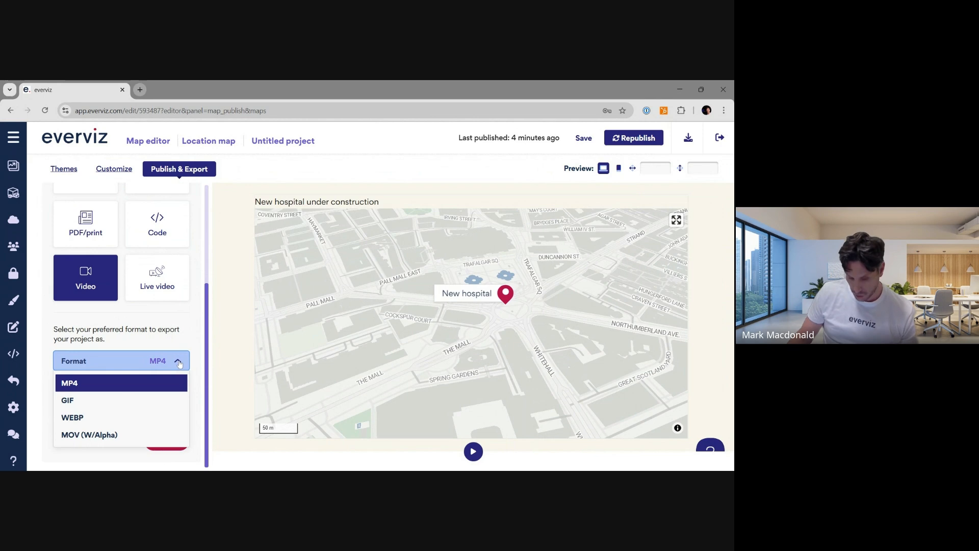
{"action": "left_click", "coordinate": [151, 435]}
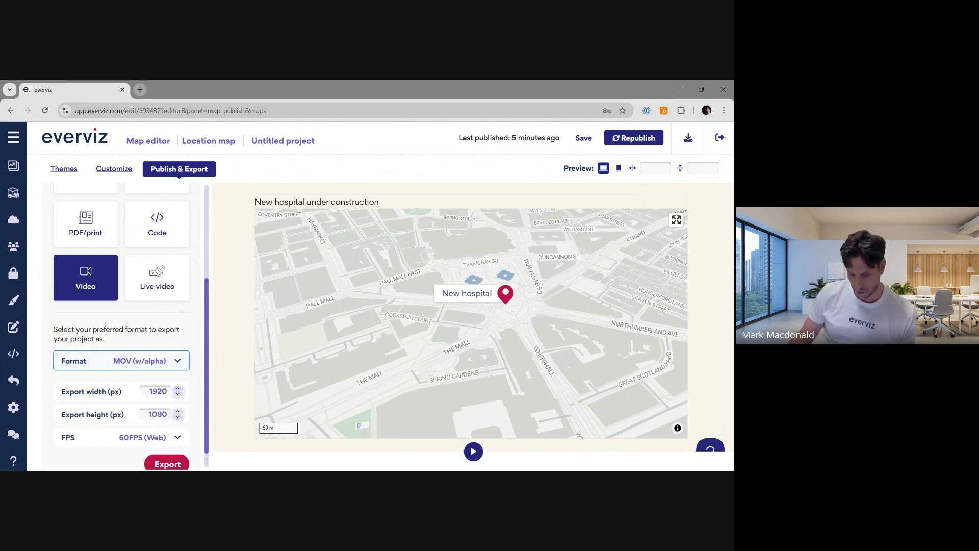
- Review the video frame-rate options, then return to map customization
{"action": "left_click", "coordinate": [151, 437]}
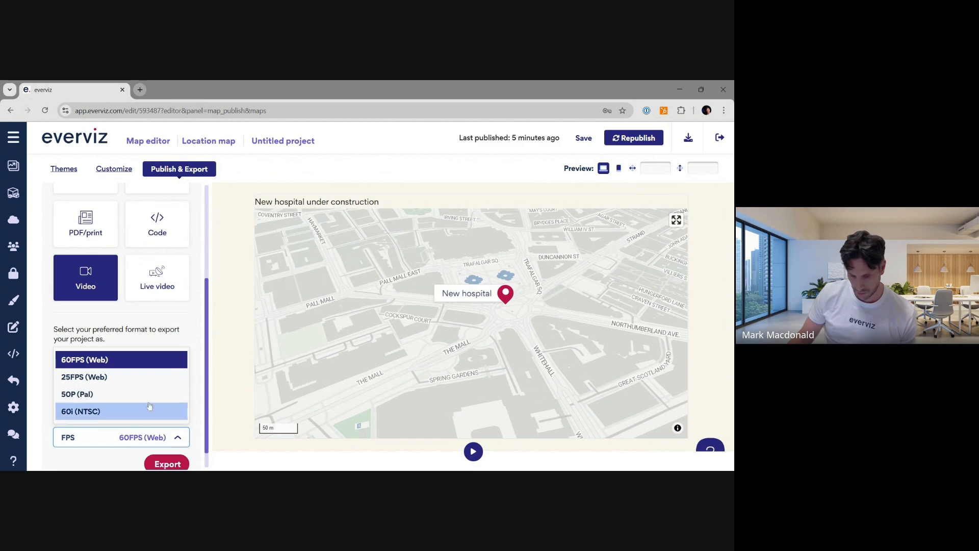
{"action": "left_click", "coordinate": [163, 325]}
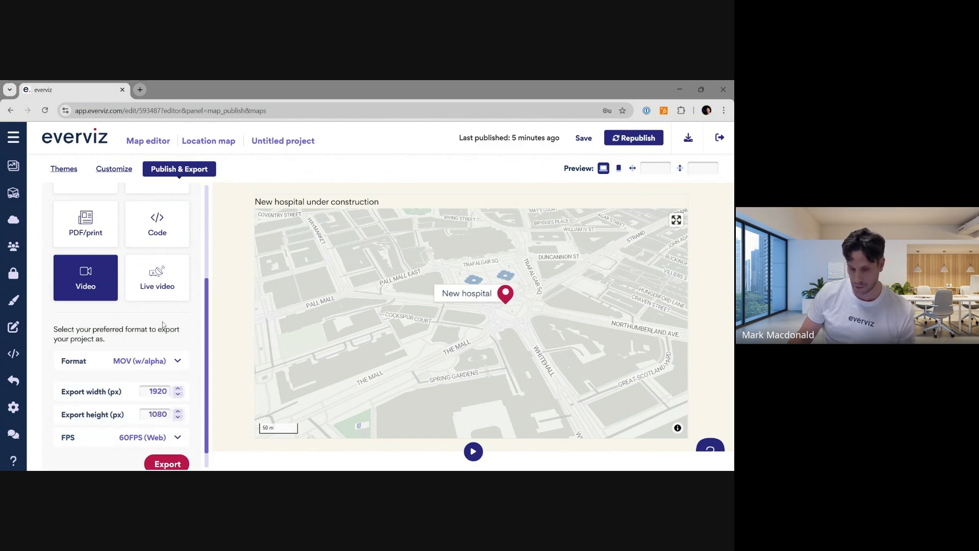
{"action": "scroll", "coordinate": [180, 295], "scroll_direction": "up", "scroll_amount": 3}
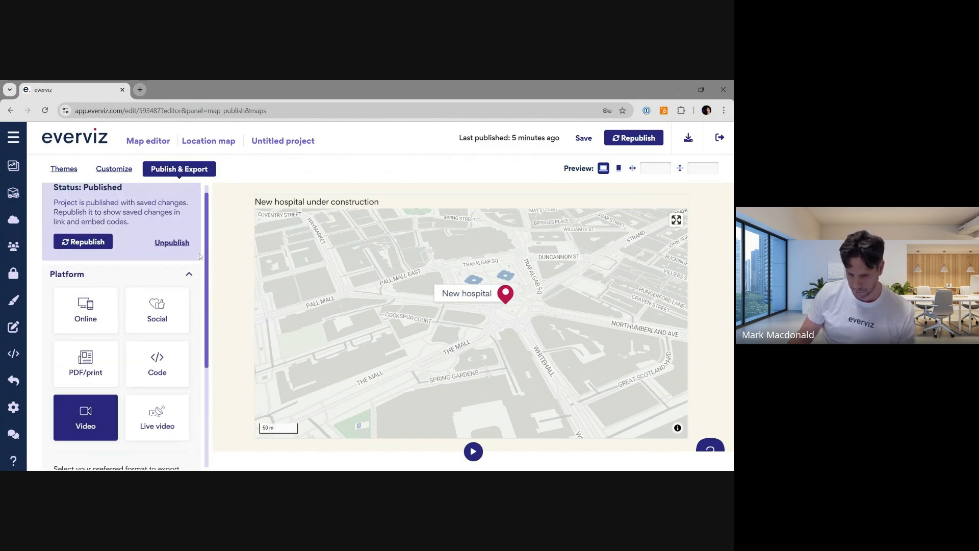
{"action": "left_click", "coordinate": [131, 168]}
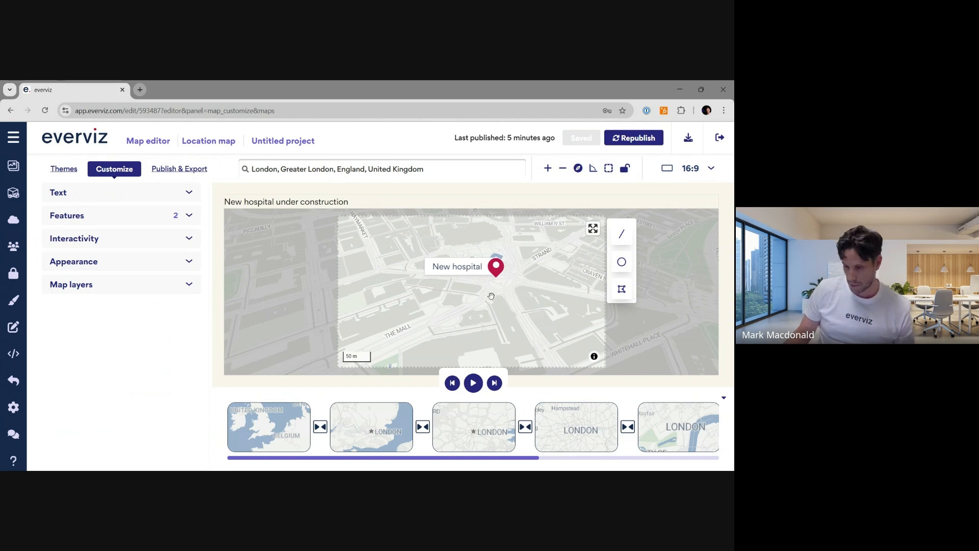
- Reset the map's rotation and tilt, then review the publish panel's link and embed options
{"action": "left_click", "coordinate": [579, 170]}
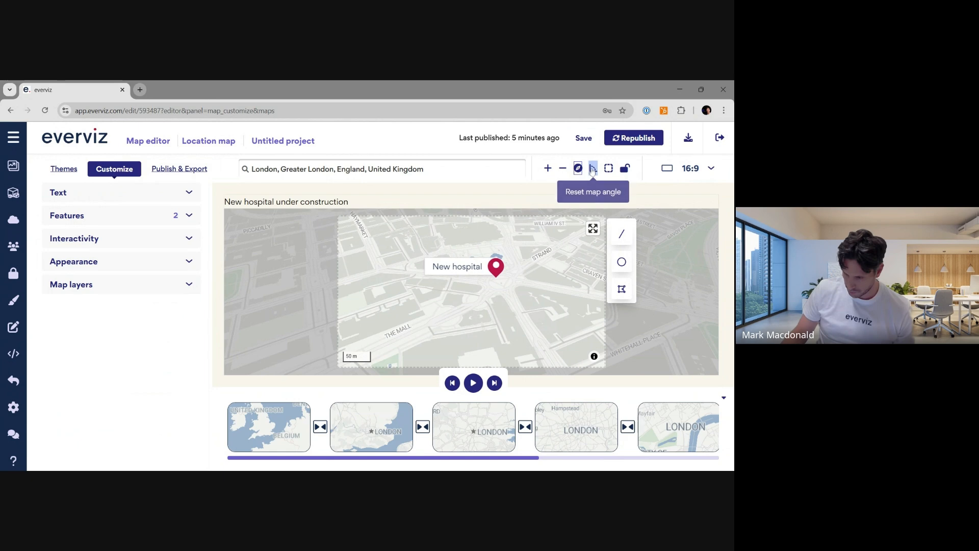
{"action": "left_click", "coordinate": [594, 168]}
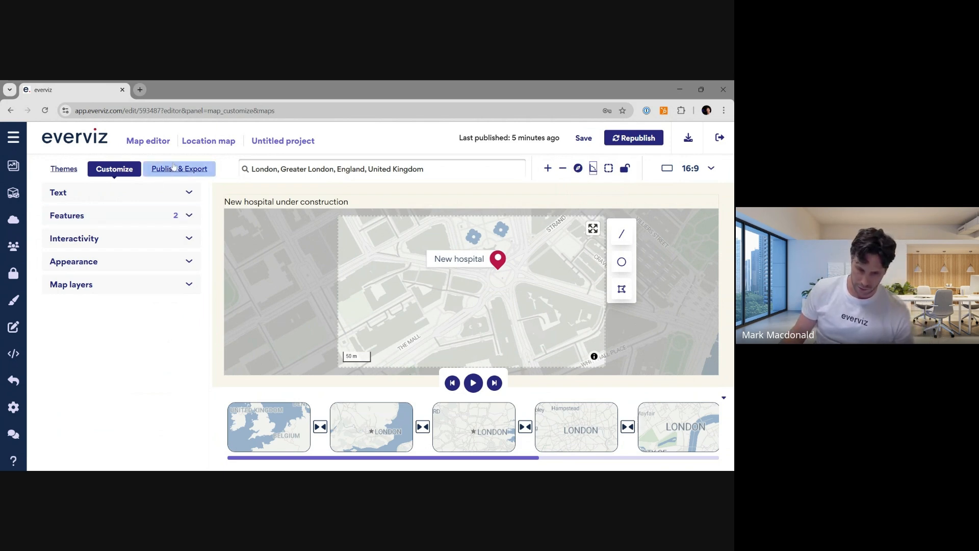
{"action": "left_click", "coordinate": [175, 169]}
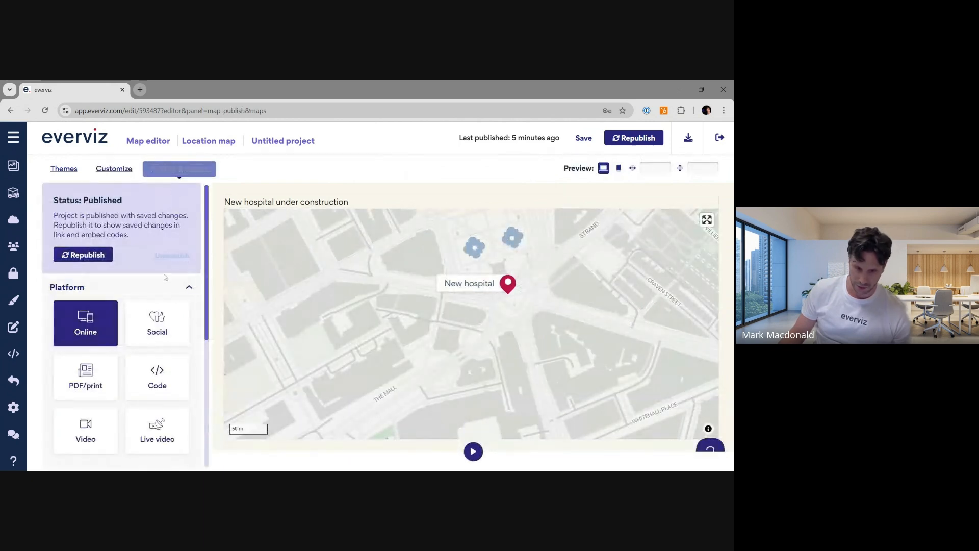
{"action": "scroll", "coordinate": [144, 372], "scroll_direction": "down", "scroll_amount": 4}
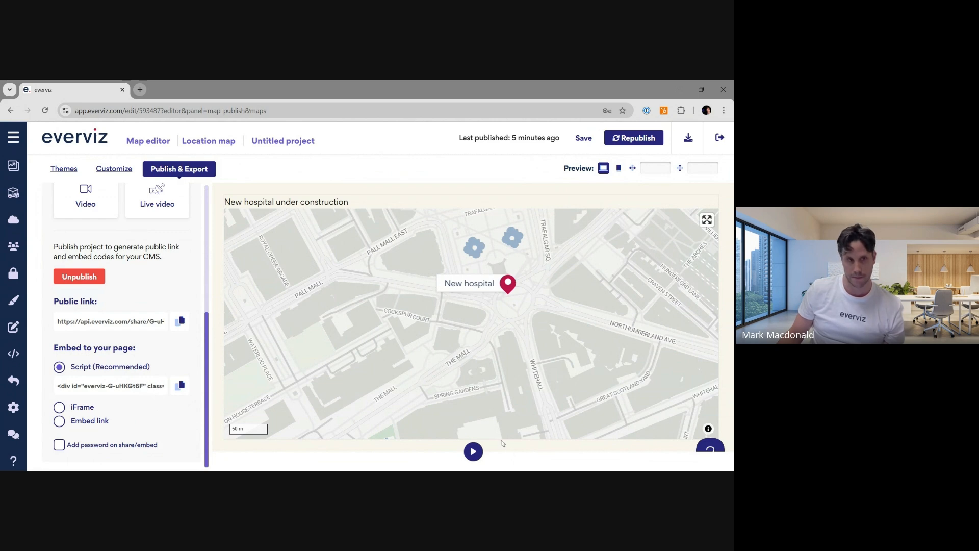
{"action": "scroll", "coordinate": [187, 363], "scroll_direction": "up", "scroll_amount": 5}
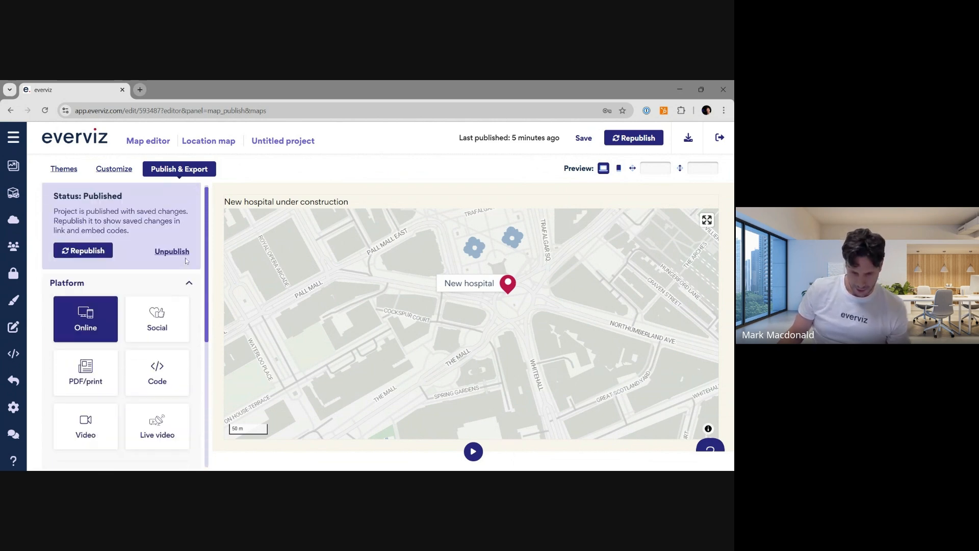
{"action": "left_click", "coordinate": [124, 169]}
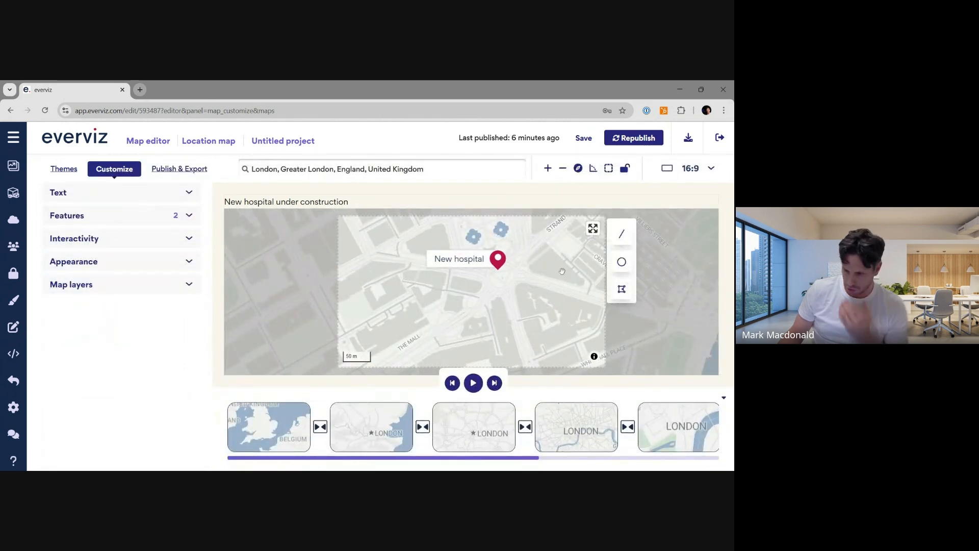
- Draw a line route running north past the hospital marker towards the Strand
{"action": "scroll", "coordinate": [561, 278], "scroll_direction": "down", "scroll_amount": 3}
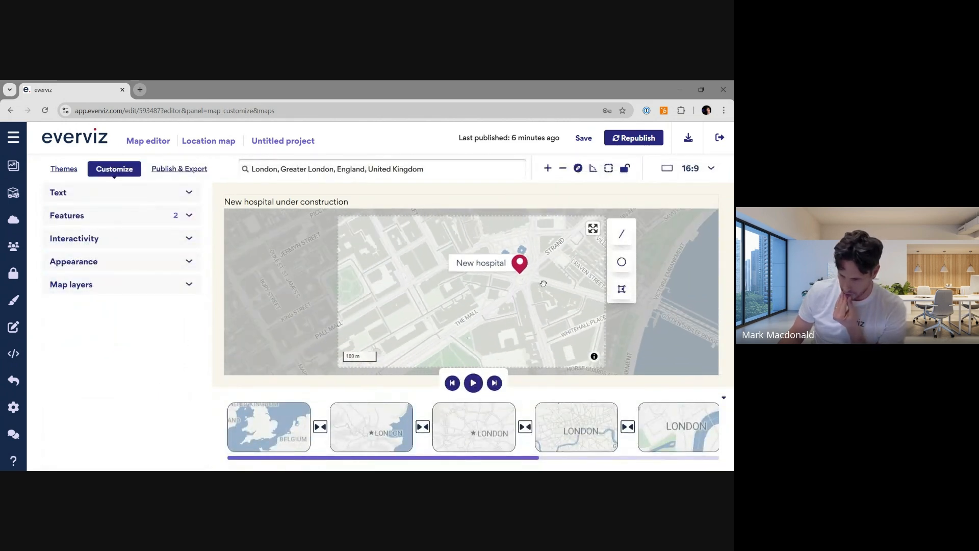
{"action": "left_click_drag", "start_coordinate": [536, 291], "coordinate": [517, 293]}
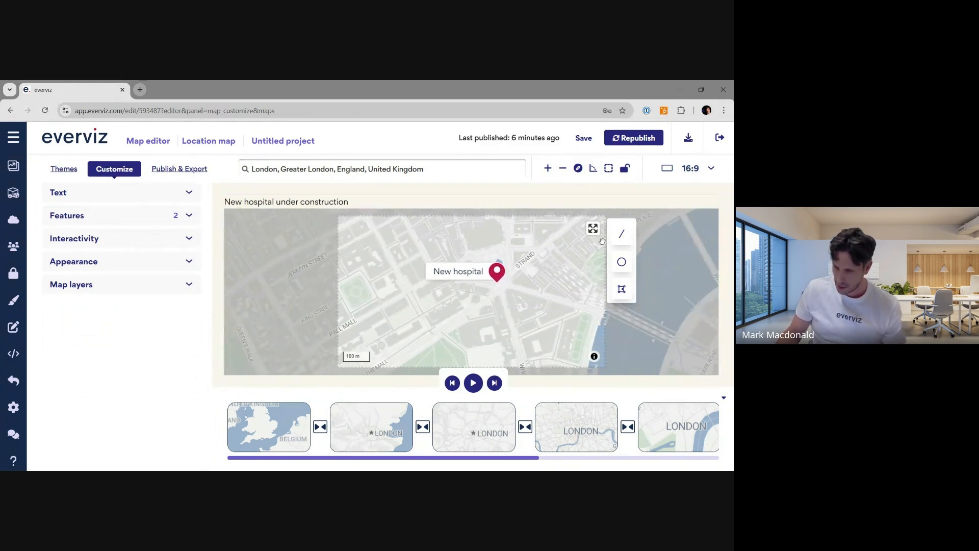
{"action": "left_click", "coordinate": [622, 235]}
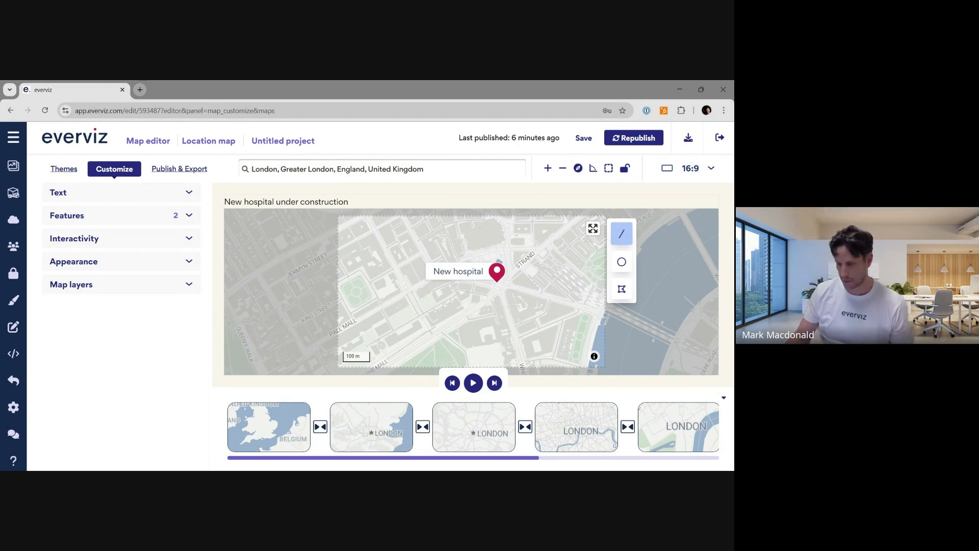
{"action": "left_click_drag", "start_coordinate": [561, 298], "coordinate": [514, 306]}
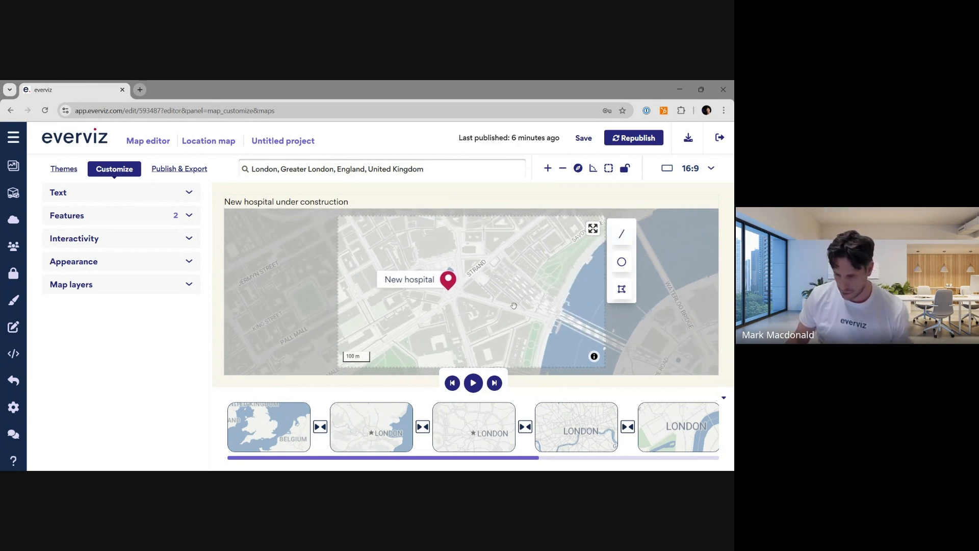
{"action": "left_click", "coordinate": [621, 236]}
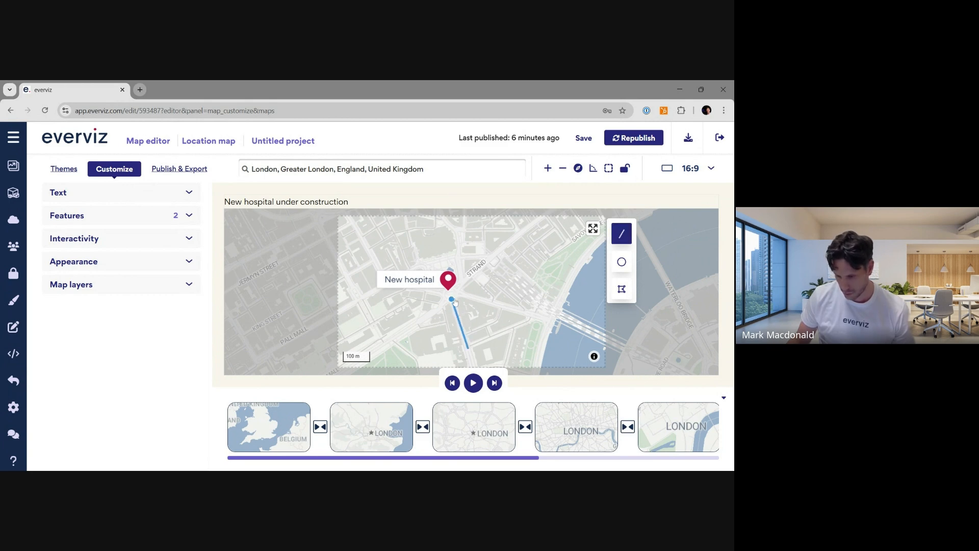
{"action": "left_click", "coordinate": [453, 300]}
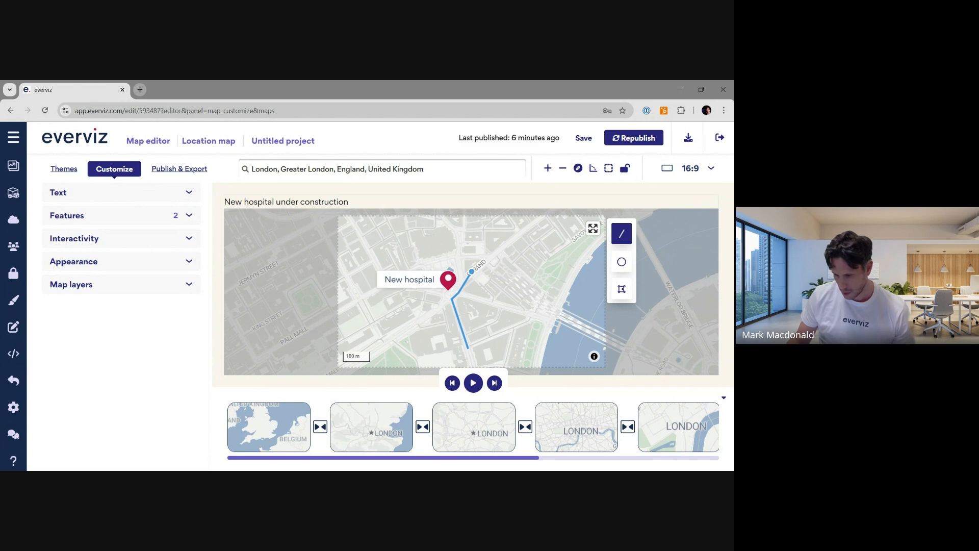
{"action": "double_click", "coordinate": [513, 239]}
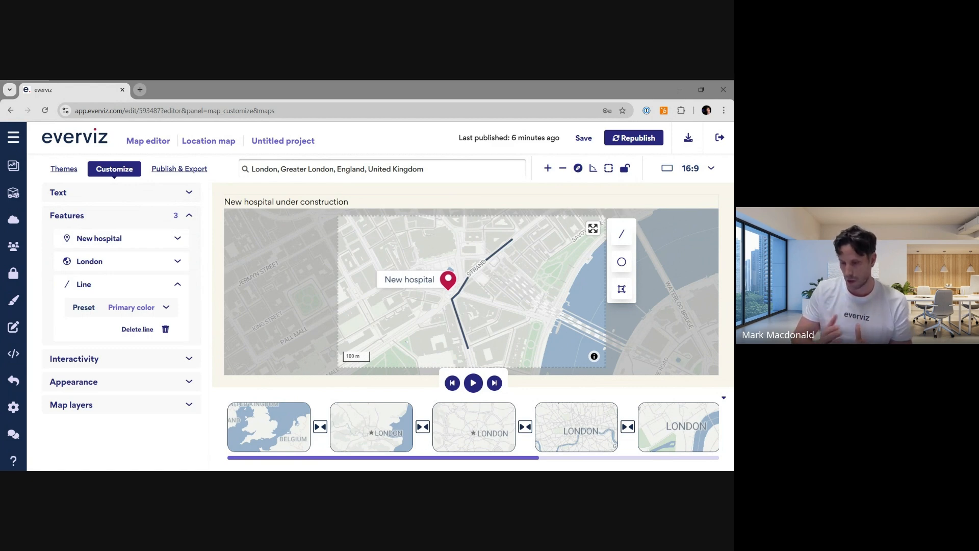
- Inspect the transition options between the second and third keyframes
{"action": "left_click", "coordinate": [423, 427]}
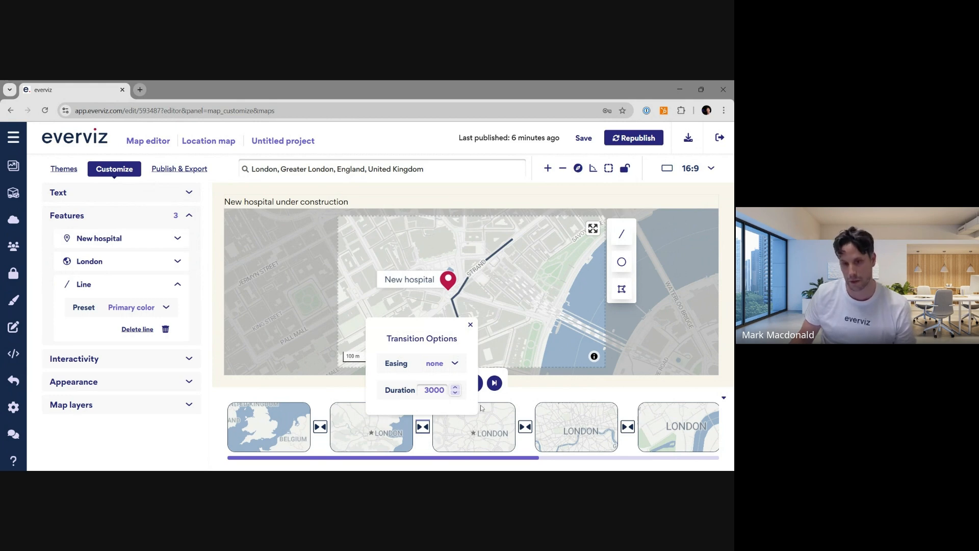
{"action": "left_click", "coordinate": [539, 399]}
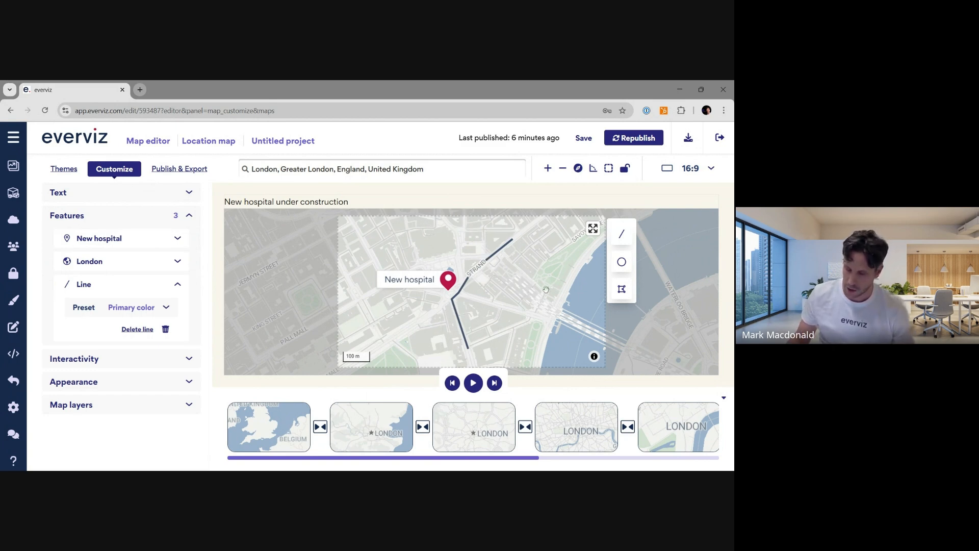
- Draw and enlarge a circle area north-west of the hospital marker
{"action": "scroll", "coordinate": [546, 289], "scroll_direction": "down", "scroll_amount": 1}
{"action": "scroll", "coordinate": [546, 290], "scroll_direction": "down", "scroll_amount": 1}
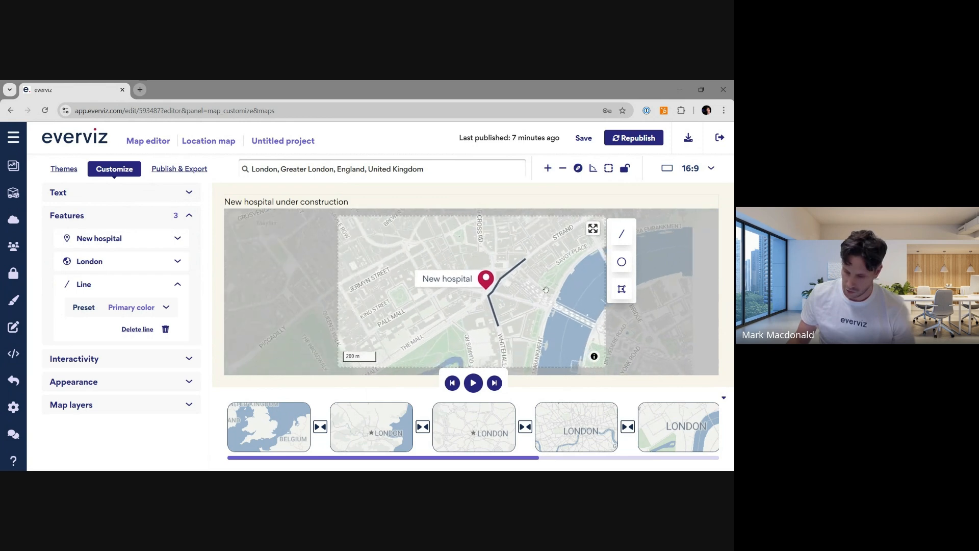
{"action": "left_click", "coordinate": [622, 261]}
{"action": "left_click_drag", "start_coordinate": [417, 241], "coordinate": [442, 242]}
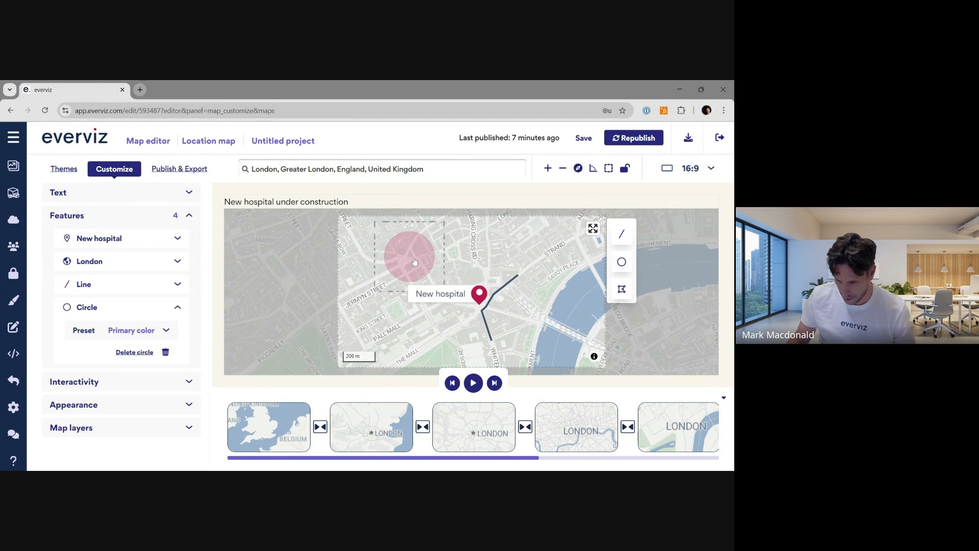
{"action": "left_click", "coordinate": [421, 256]}
{"action": "left_click_drag", "start_coordinate": [435, 256], "coordinate": [445, 256]}
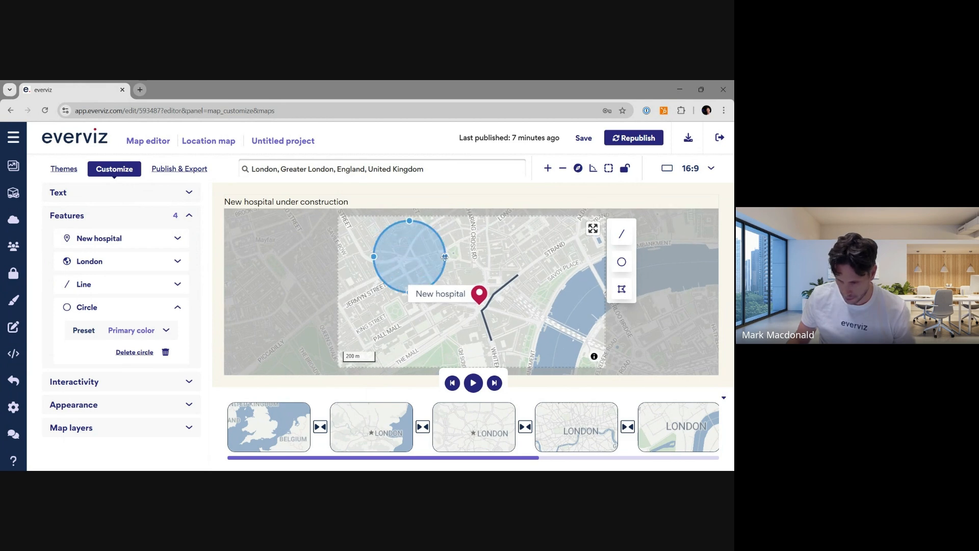
{"action": "left_click", "coordinate": [477, 253]}
- Draw a triangular polygon area north-east of the hospital marker near the Strand
{"action": "left_click", "coordinate": [622, 289]}
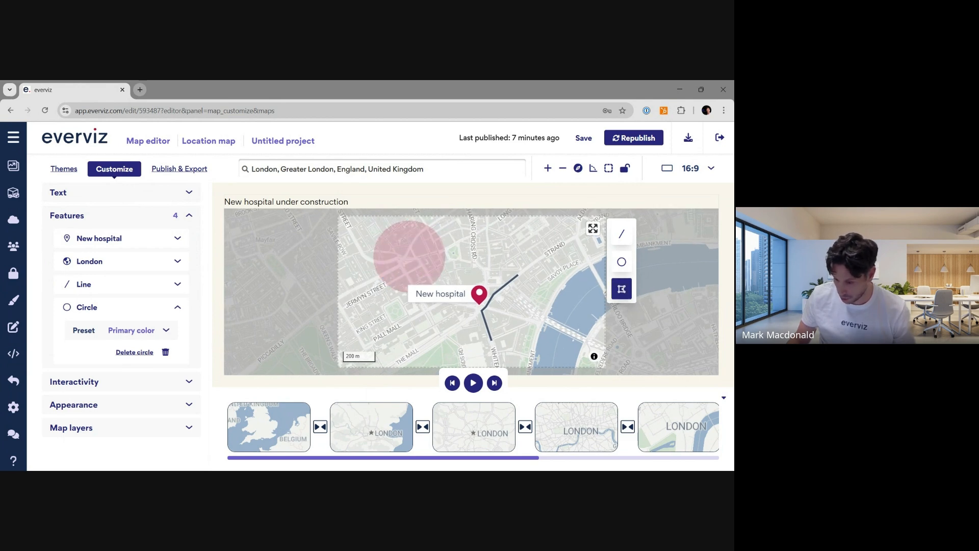
{"action": "left_click", "coordinate": [499, 249]}
{"action": "left_click", "coordinate": [499, 249]}
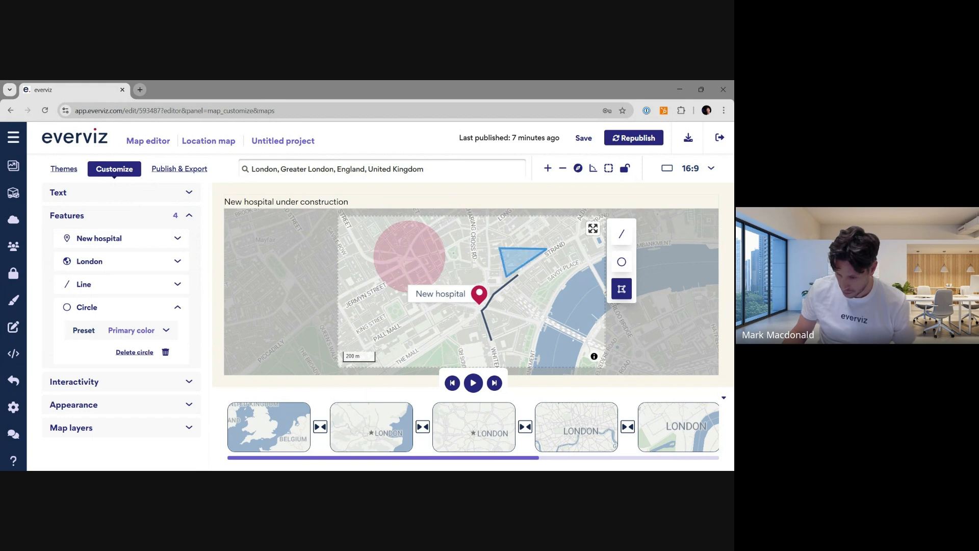
- Complete the triangular polygon area with its final vertices near the Strand
{"action": "left_click", "coordinate": [507, 276]}
{"action": "double_click", "coordinate": [544, 290]}
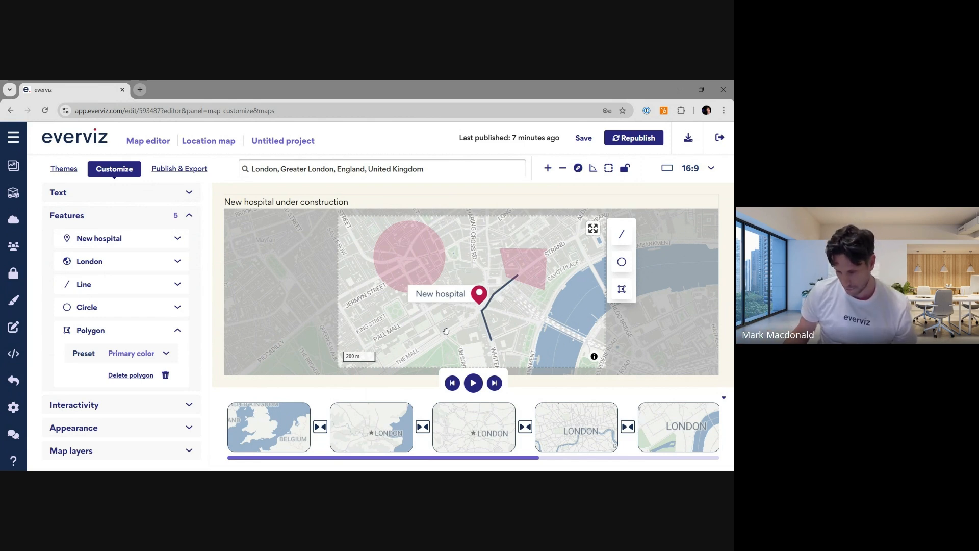
{"action": "scroll", "coordinate": [446, 331], "scroll_direction": "down", "scroll_amount": 3}
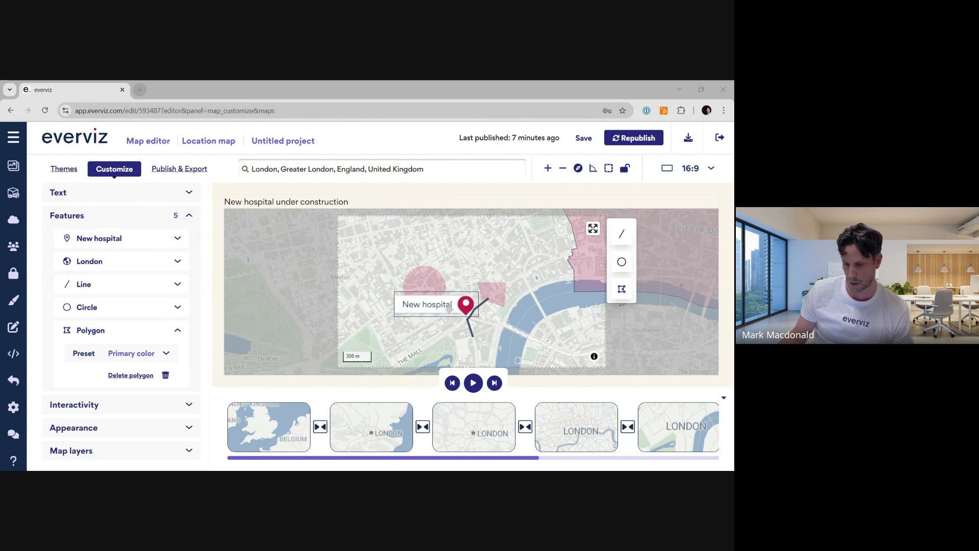
- Examine the drawn annotations while zooming the map out to Britain and back in to London
{"action": "left_click_drag", "start_coordinate": [452, 313], "coordinate": [456, 258]}
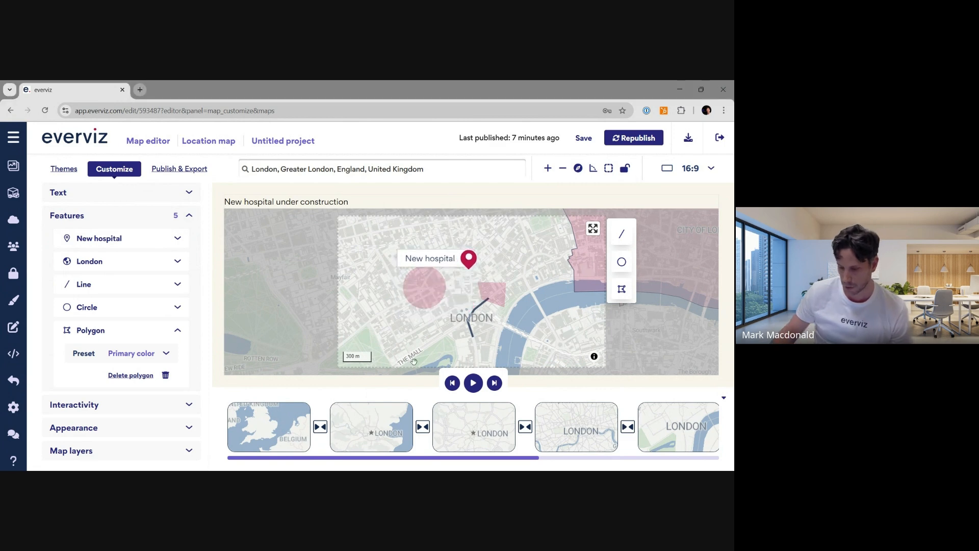
{"action": "mouse_move", "coordinate": [469, 414]}
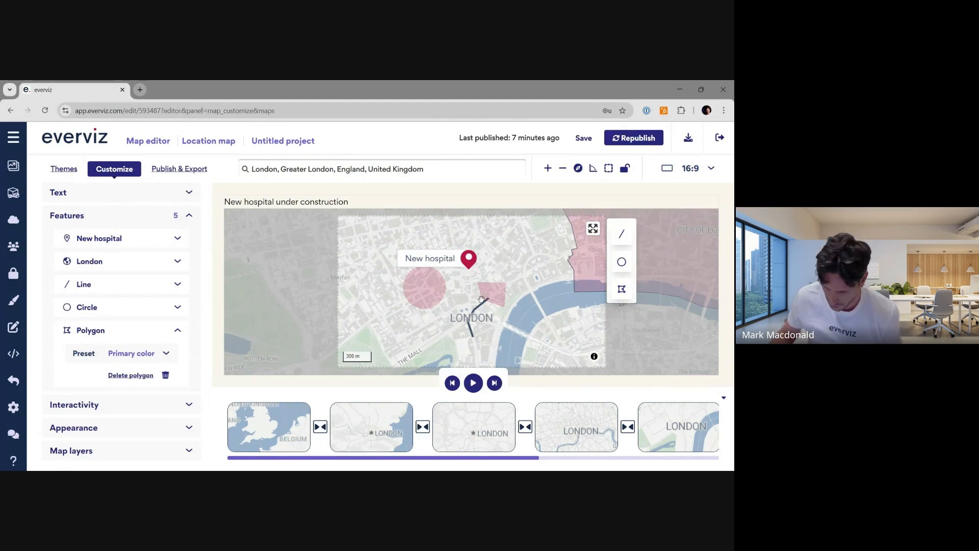
{"action": "scroll", "coordinate": [470, 299], "scroll_direction": "down", "scroll_amount": 4}
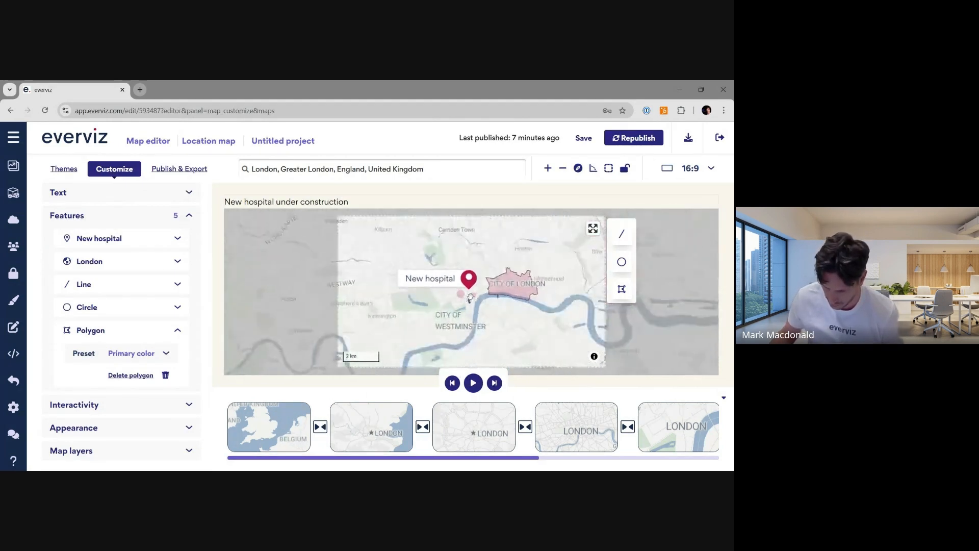
{"action": "scroll", "coordinate": [477, 303], "scroll_direction": "down", "scroll_amount": 4}
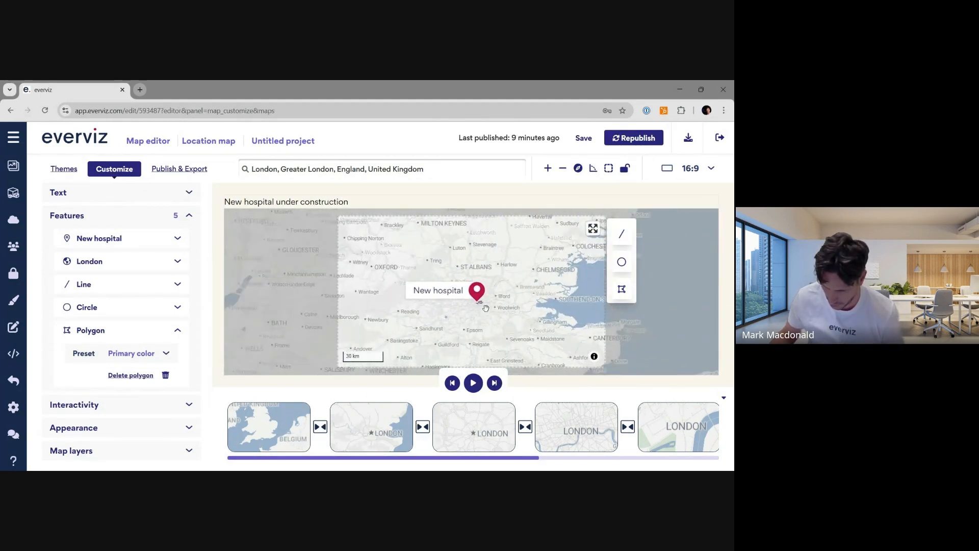
{"action": "scroll", "coordinate": [492, 312], "scroll_direction": "down", "scroll_amount": 2}
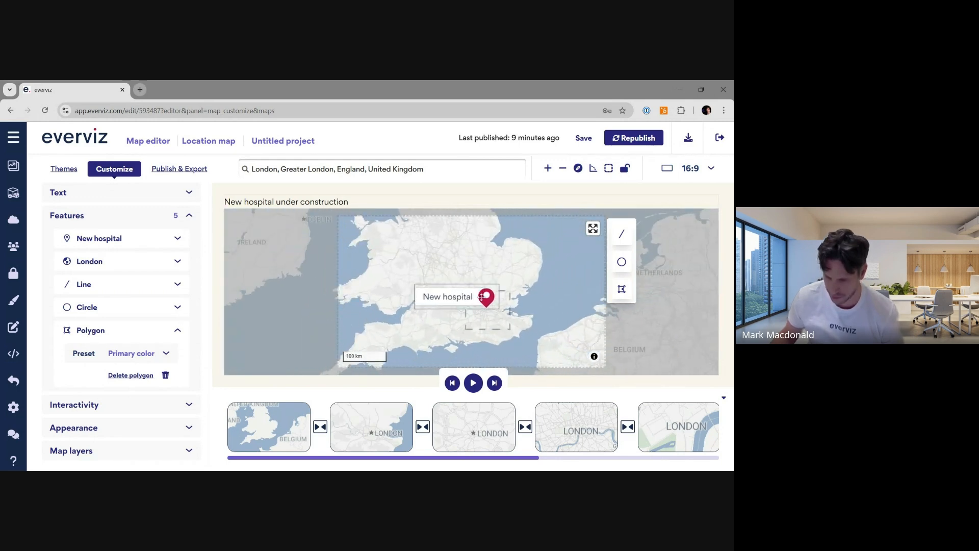
{"action": "scroll", "coordinate": [482, 296], "scroll_direction": "down", "scroll_amount": 1}
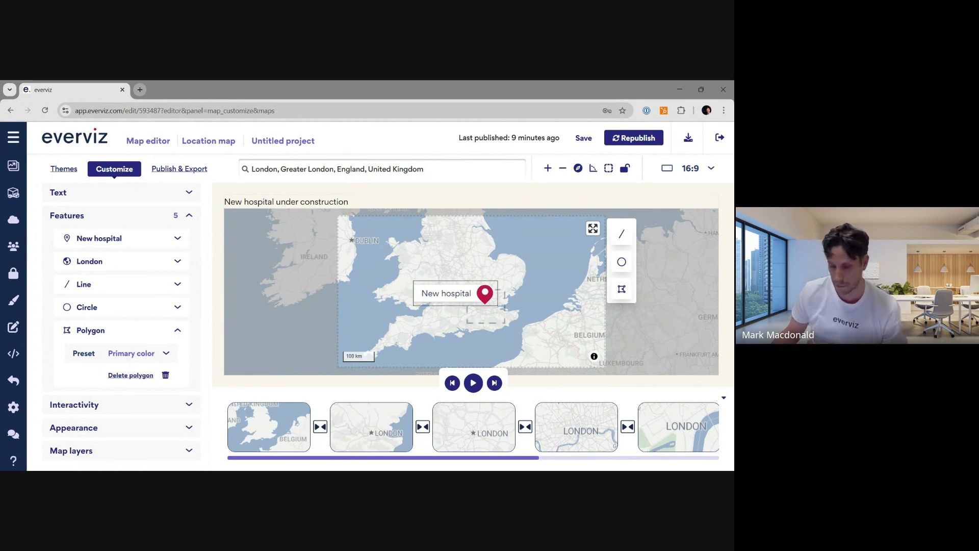
{"action": "scroll", "coordinate": [491, 307], "scroll_direction": "up", "scroll_amount": 10}
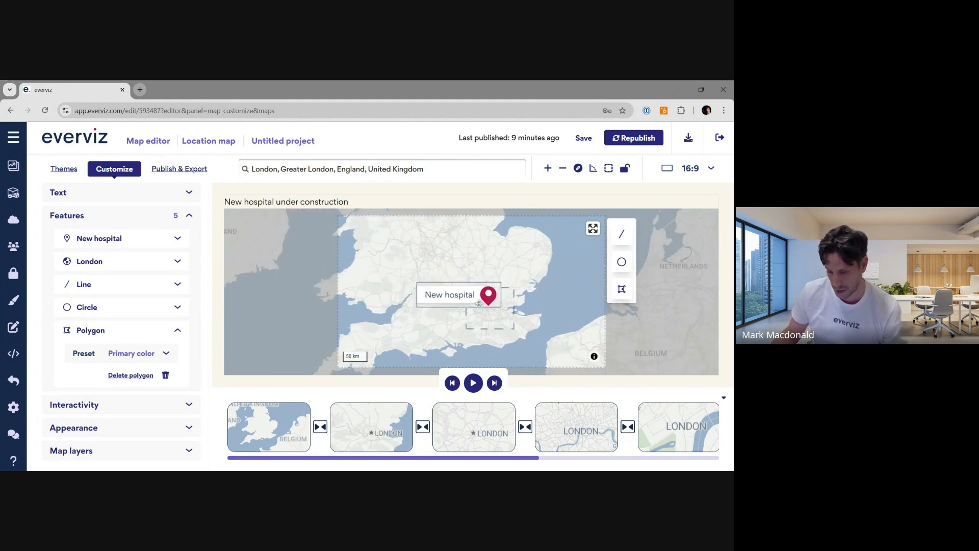
{"action": "scroll", "coordinate": [495, 309], "scroll_direction": "up", "scroll_amount": 3}
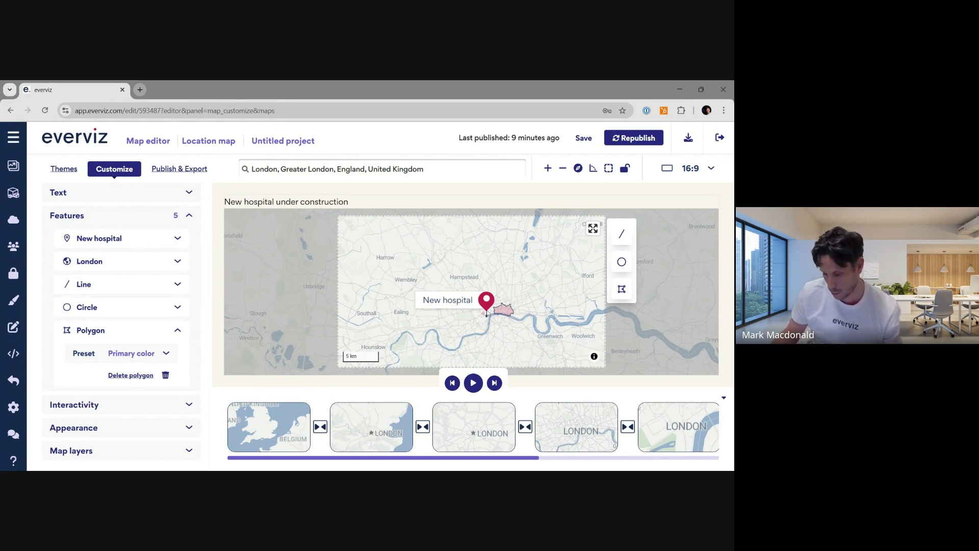
{"action": "scroll", "coordinate": [493, 315], "scroll_direction": "up", "scroll_amount": 3}
{"action": "scroll", "coordinate": [493, 315], "scroll_direction": "up", "scroll_amount": 1}
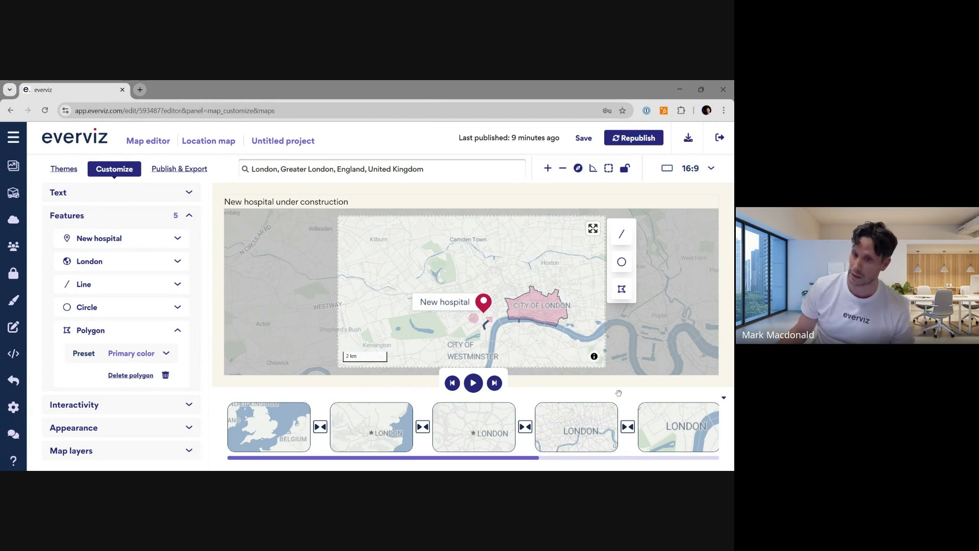
- Review the City of London area and the hospital's surroundings at close zoom levels
{"action": "left_click", "coordinate": [556, 306]}
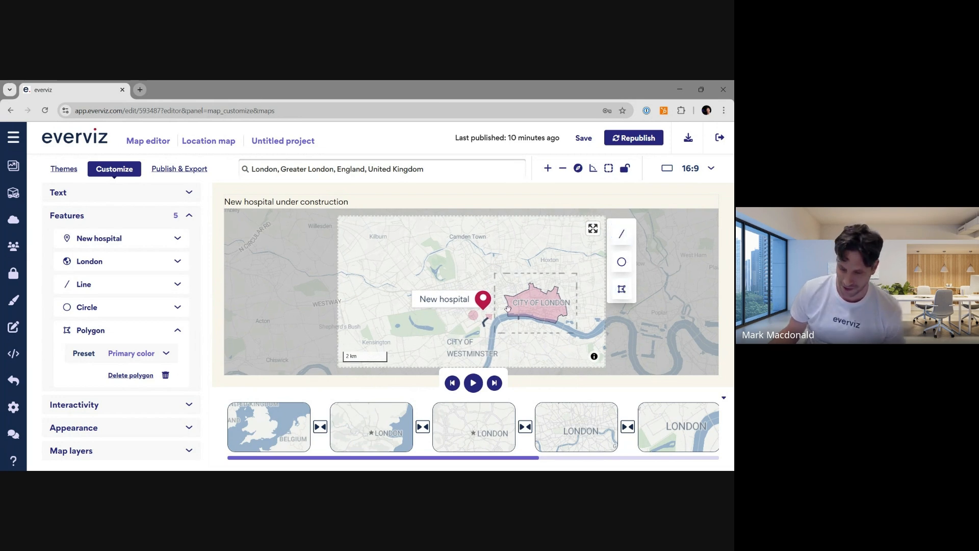
{"action": "left_click_drag", "start_coordinate": [474, 259], "coordinate": [468, 250]}
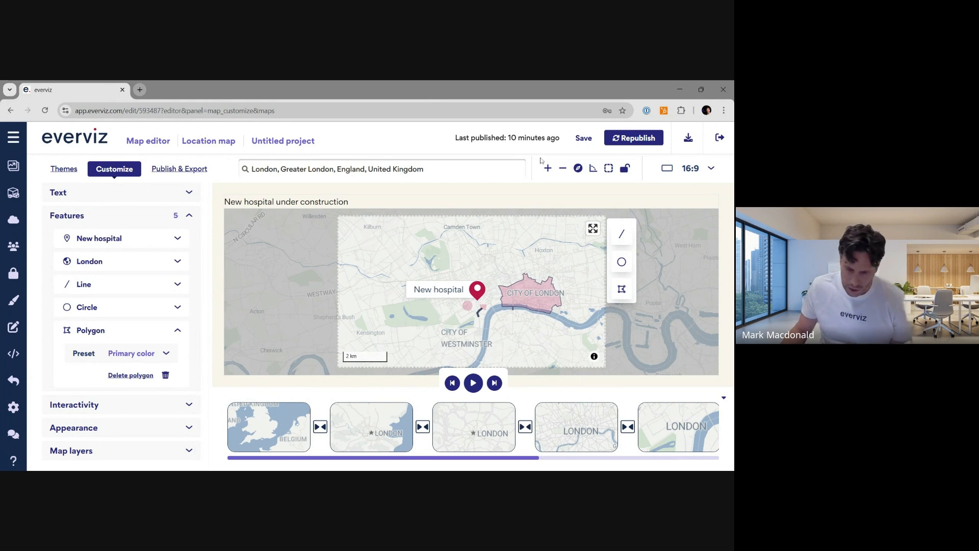
{"action": "scroll", "coordinate": [480, 285], "scroll_direction": "up", "scroll_amount": 3}
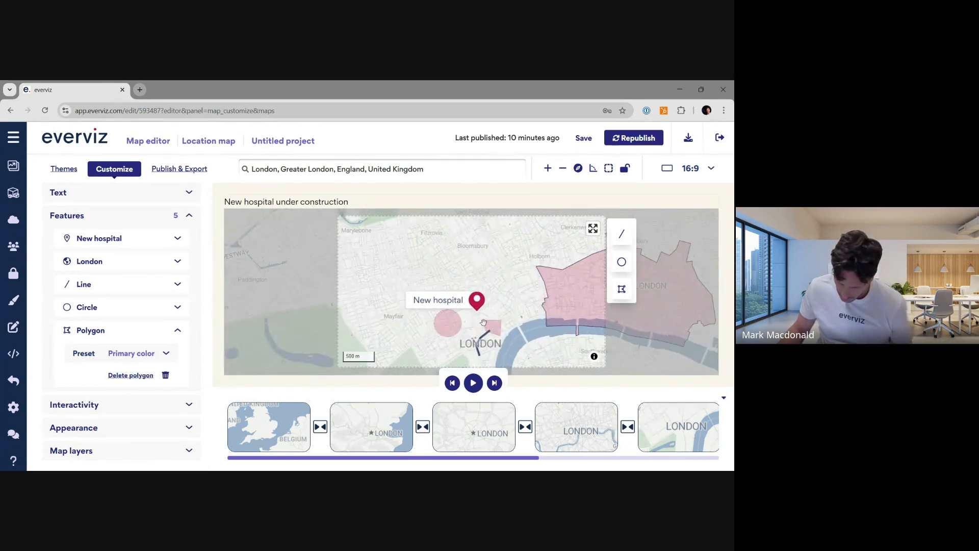
{"action": "scroll", "coordinate": [484, 323], "scroll_direction": "up", "scroll_amount": 5}
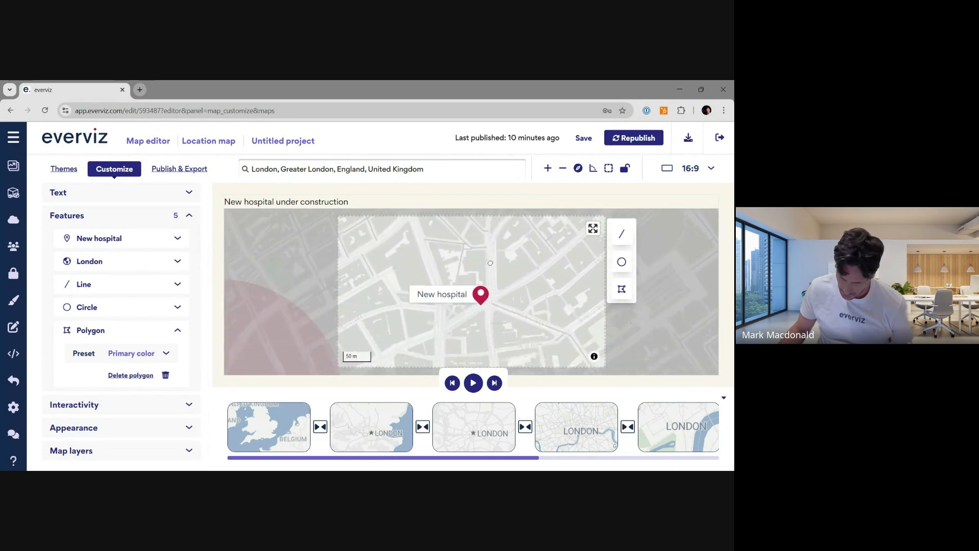
{"action": "left_click_drag", "start_coordinate": [490, 263], "coordinate": [488, 245]}
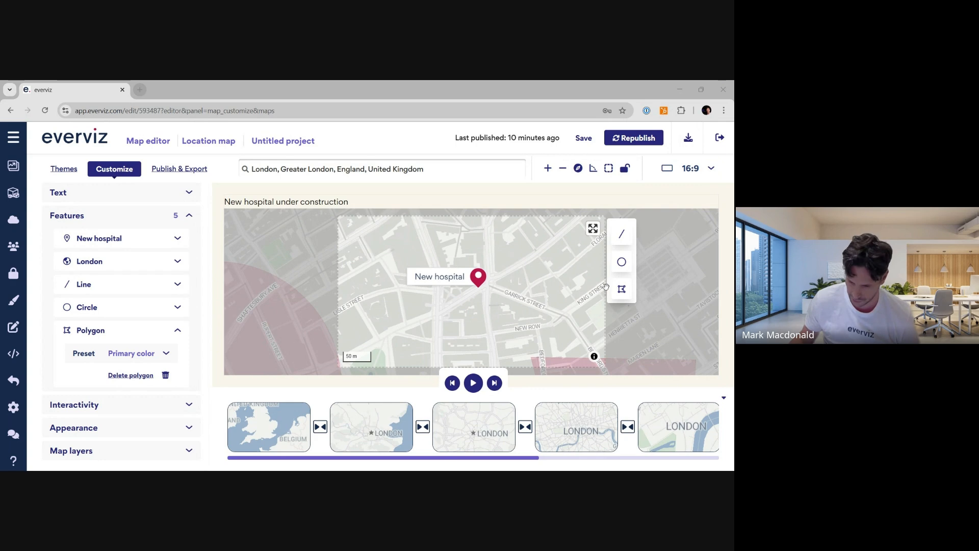
{"action": "scroll", "coordinate": [464, 288], "scroll_direction": "down", "scroll_amount": 2}
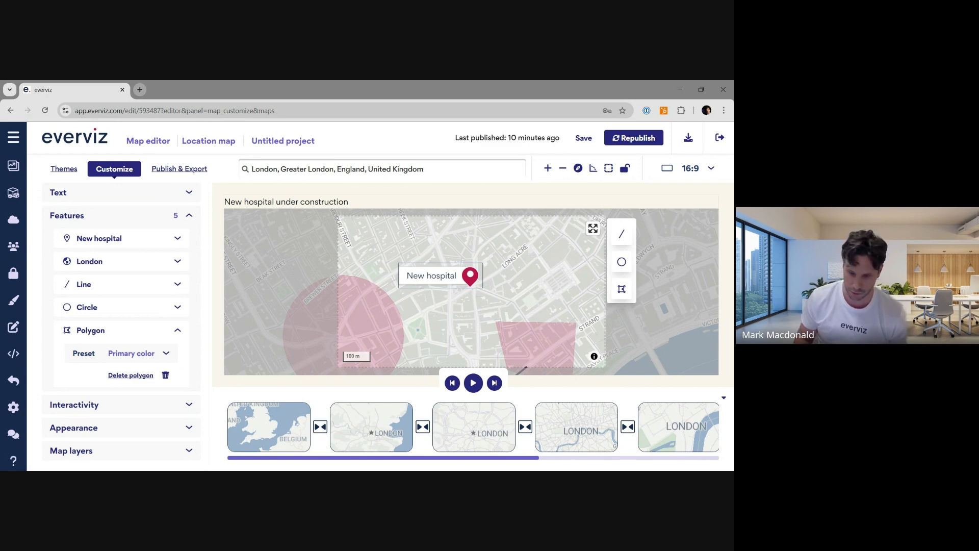
{"action": "scroll", "coordinate": [417, 270], "scroll_direction": "down", "scroll_amount": 3}
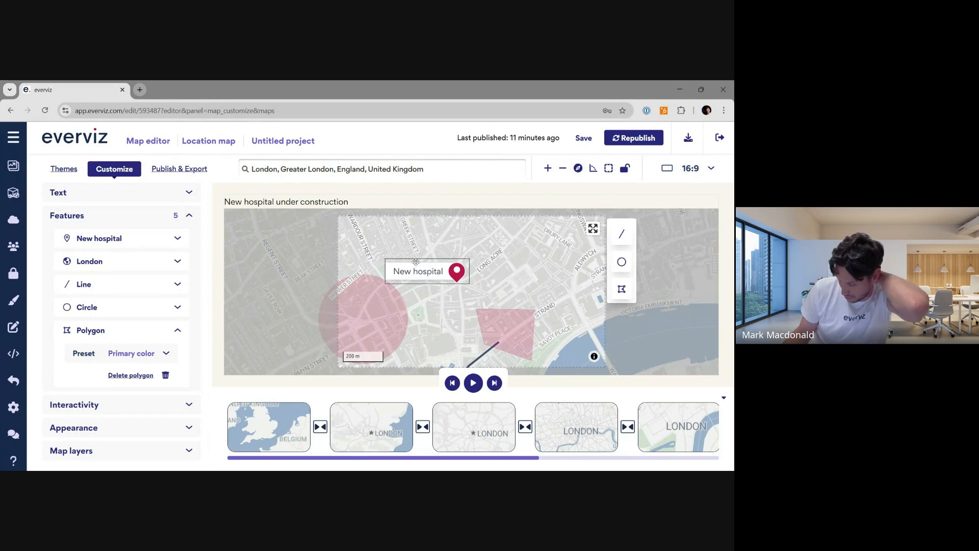
{"action": "scroll", "coordinate": [424, 294], "scroll_direction": "down", "scroll_amount": 1}
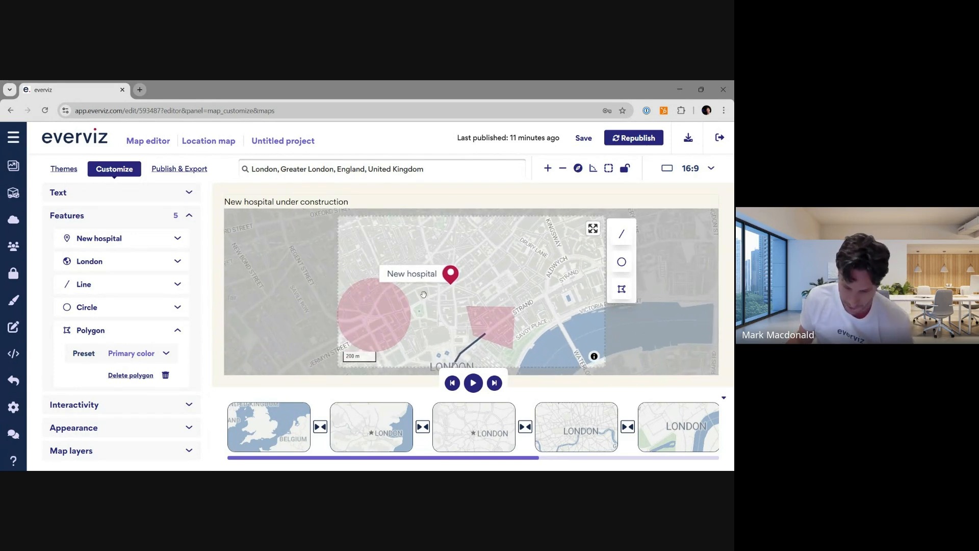
{"action": "scroll", "coordinate": [431, 297], "scroll_direction": "down", "scroll_amount": 2}
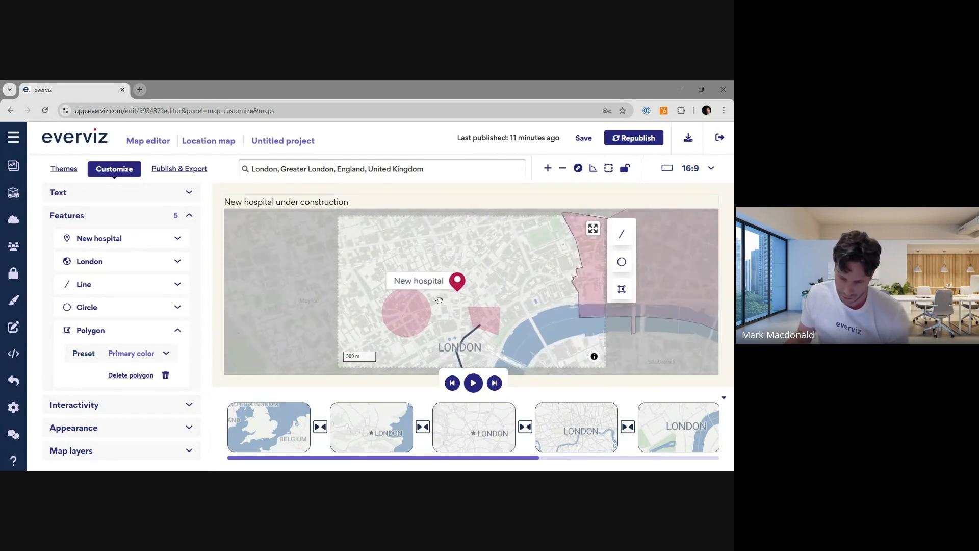
{"action": "scroll", "coordinate": [442, 303], "scroll_direction": "down", "scroll_amount": 2}
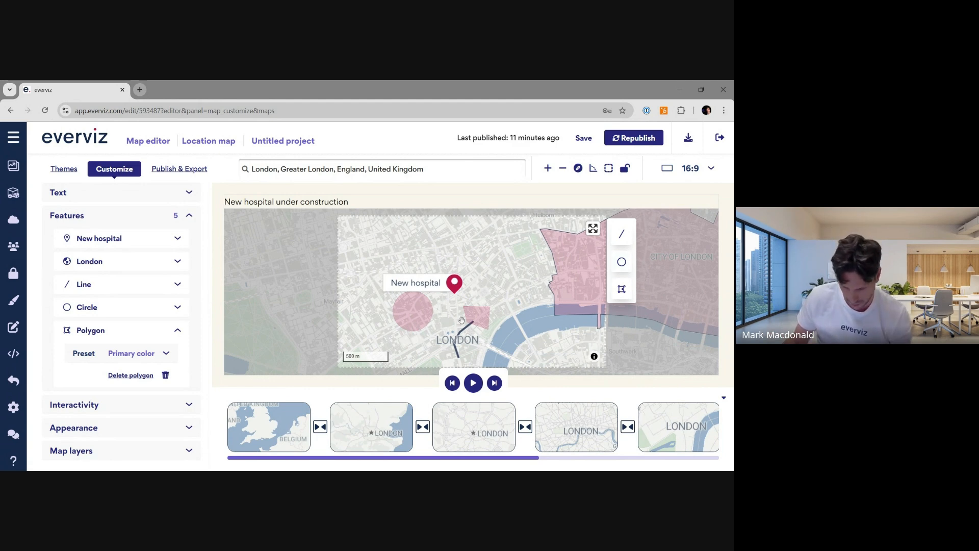
{"action": "scroll", "coordinate": [453, 280], "scroll_direction": "up", "scroll_amount": 3}
{"action": "scroll", "coordinate": [462, 300], "scroll_direction": "up", "scroll_amount": 4}
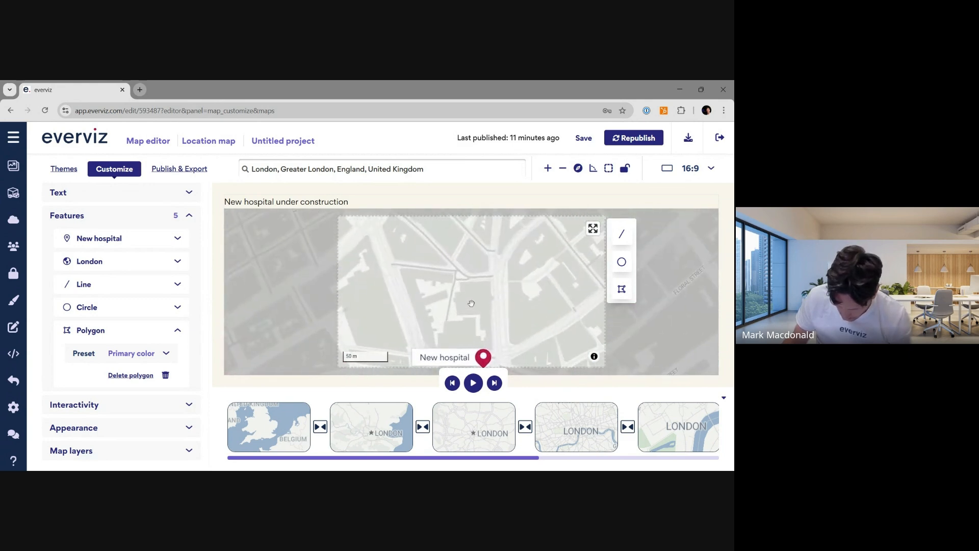
{"action": "left_click_drag", "start_coordinate": [485, 273], "coordinate": [434, 232]}
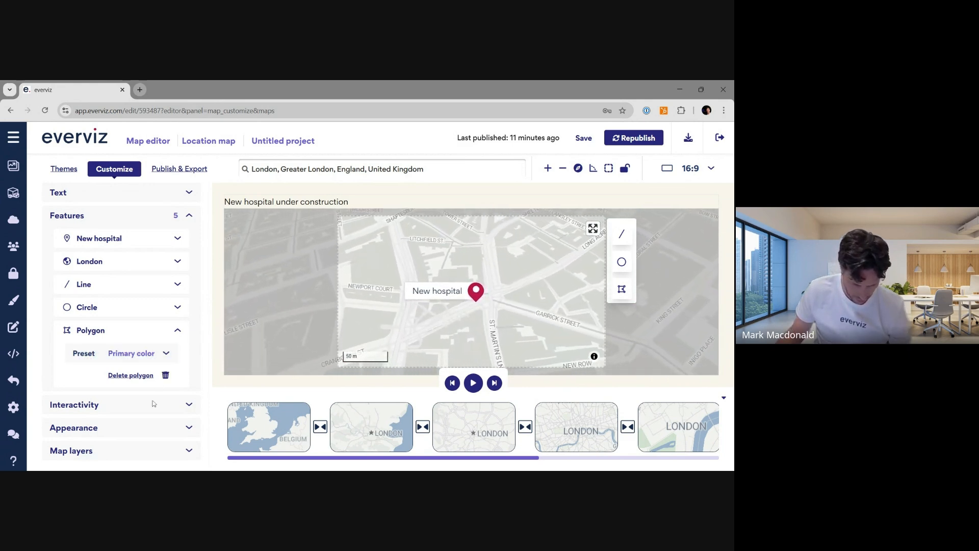
- Turn on the 3D Buildings map layer and tilt the map into a perspective view
{"action": "left_click", "coordinate": [156, 450]}
{"action": "left_click", "coordinate": [178, 307]}
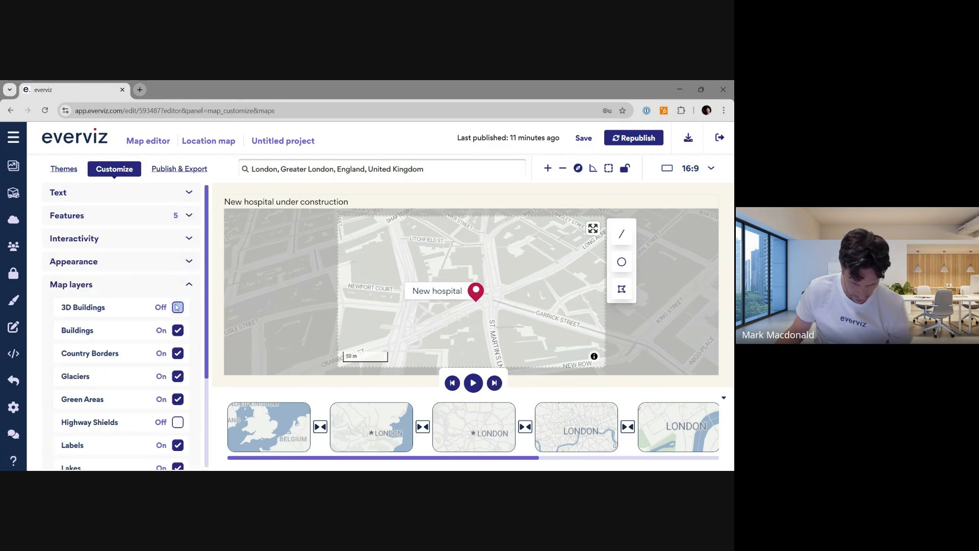
{"action": "scroll", "coordinate": [416, 297], "scroll_direction": "down", "scroll_amount": 3}
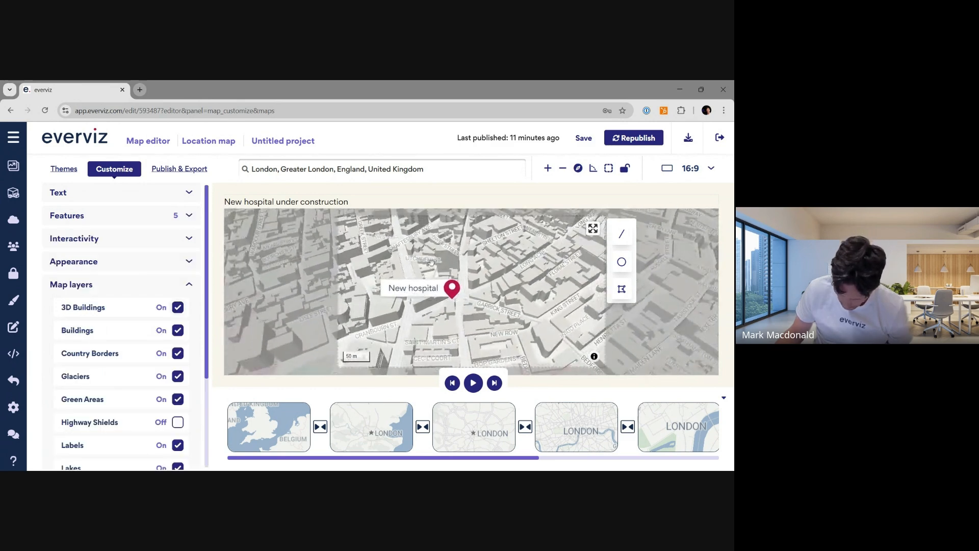
{"action": "left_click_drag", "start_coordinate": [419, 247], "coordinate": [422, 229]}
{"action": "mouse_move", "coordinate": [476, 263]}
{"action": "left_mouse_down"}
{"action": "mouse_move", "coordinate": [448, 298]}
{"action": "mouse_move", "coordinate": [498, 278]}
{"action": "left_mouse_up"}
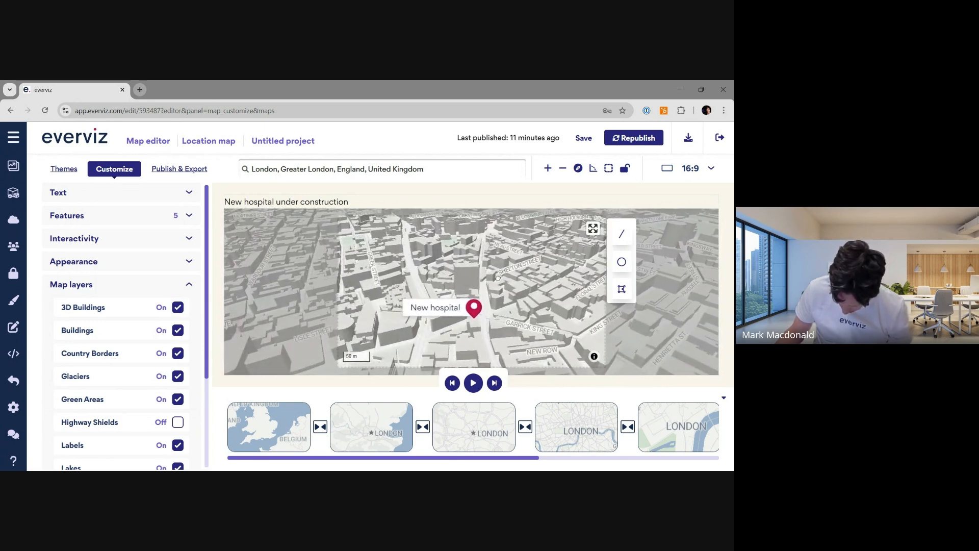
{"action": "scroll", "coordinate": [151, 348], "scroll_direction": "down", "scroll_amount": 3}
{"action": "scroll", "coordinate": [152, 348], "scroll_direction": "up", "scroll_amount": 3}
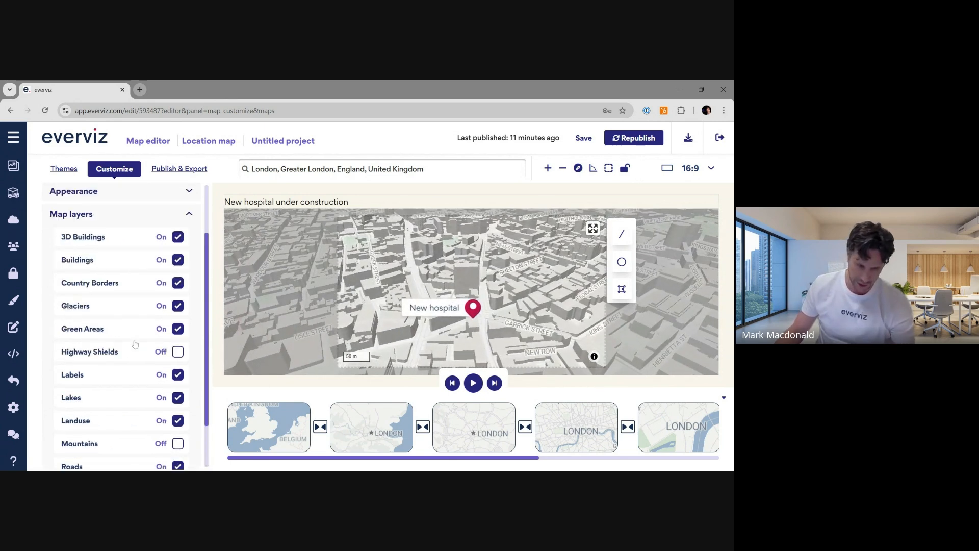
{"action": "scroll", "coordinate": [135, 346], "scroll_direction": "down", "scroll_amount": 2}
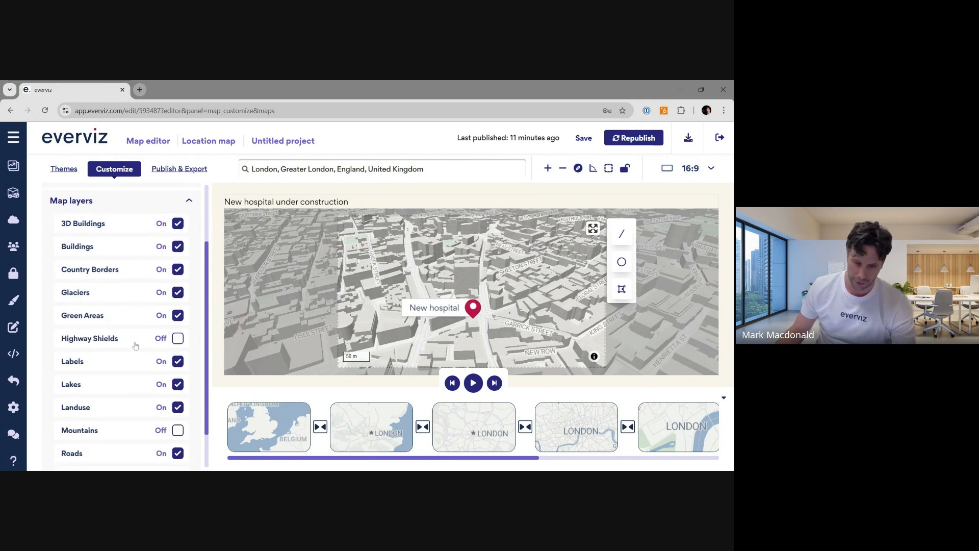
{"action": "scroll", "coordinate": [135, 352], "scroll_direction": "up", "scroll_amount": 3}
{"action": "scroll", "coordinate": [135, 353], "scroll_direction": "down", "scroll_amount": 3}
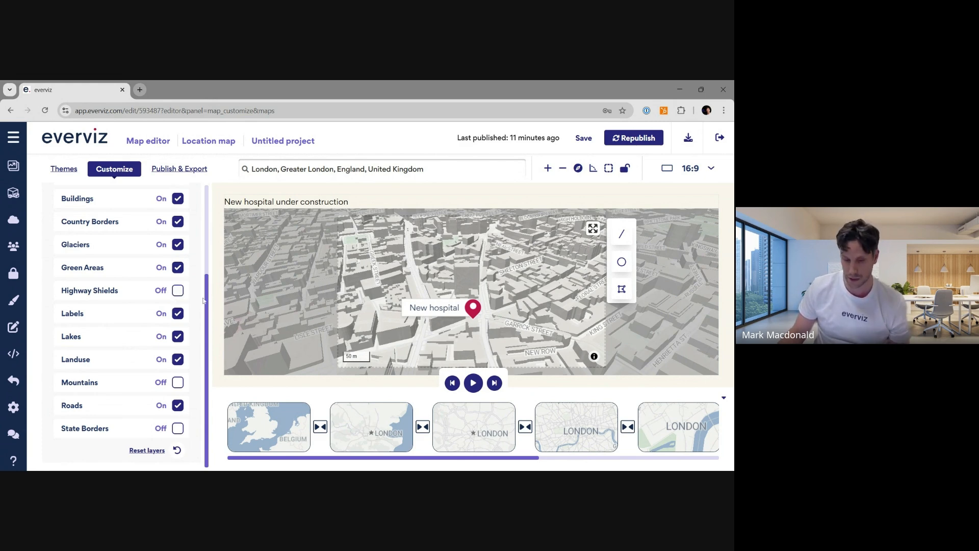
{"action": "scroll", "coordinate": [204, 301], "scroll_direction": "up", "scroll_amount": 5}
- Turn on the minimap in the appearance settings
{"action": "left_click", "coordinate": [154, 261]}
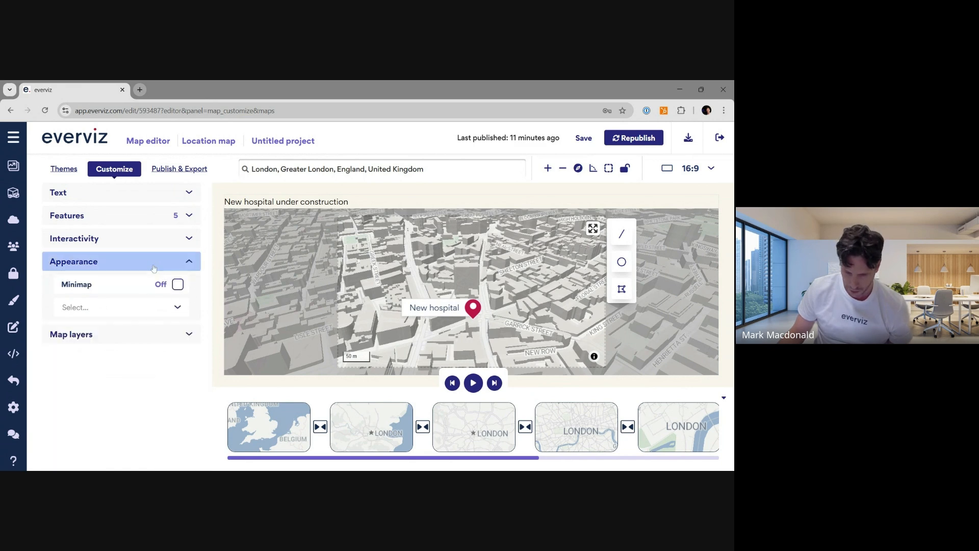
{"action": "left_click", "coordinate": [177, 285]}
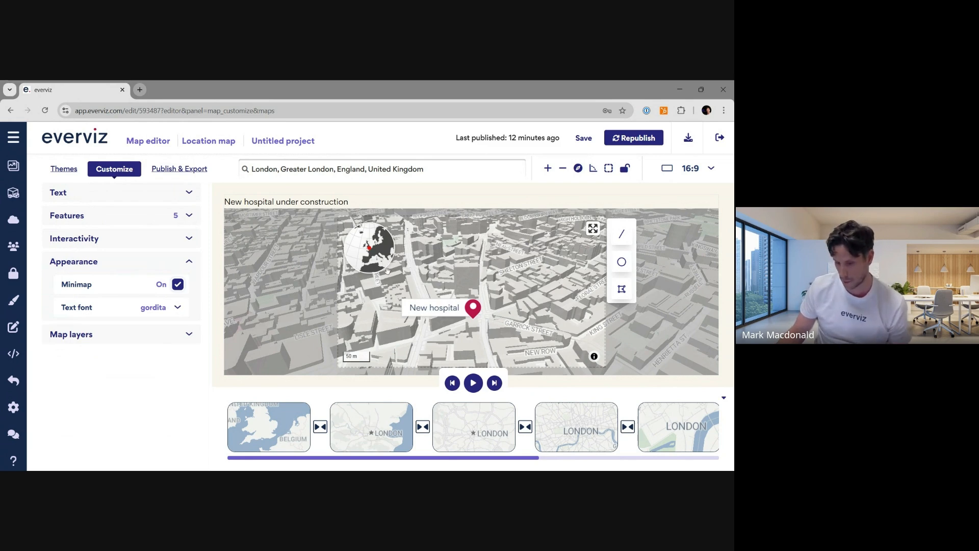
{"action": "scroll", "coordinate": [382, 266], "scroll_direction": "down", "scroll_amount": 3}
{"action": "scroll", "coordinate": [382, 264], "scroll_direction": "down", "scroll_amount": 2}
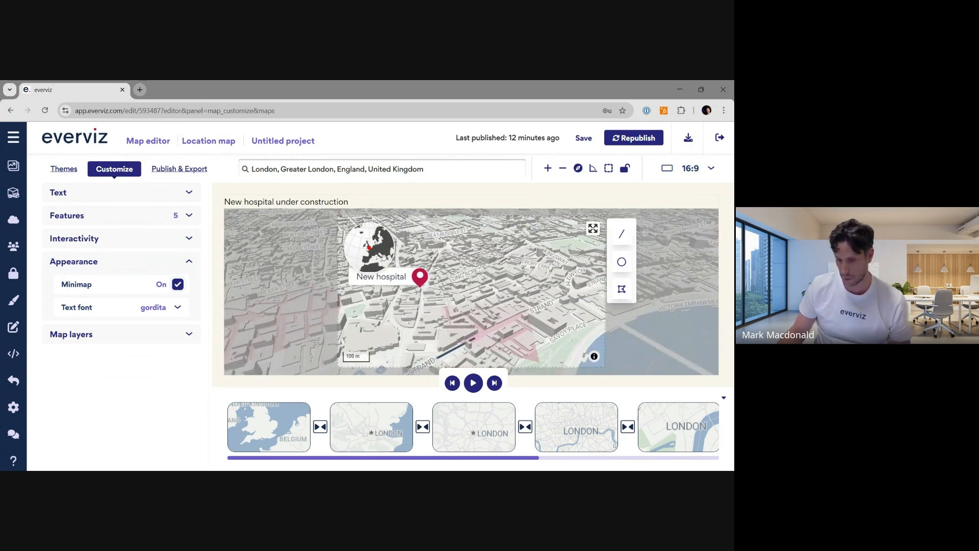
{"action": "scroll", "coordinate": [388, 261], "scroll_direction": "up", "scroll_amount": 3}
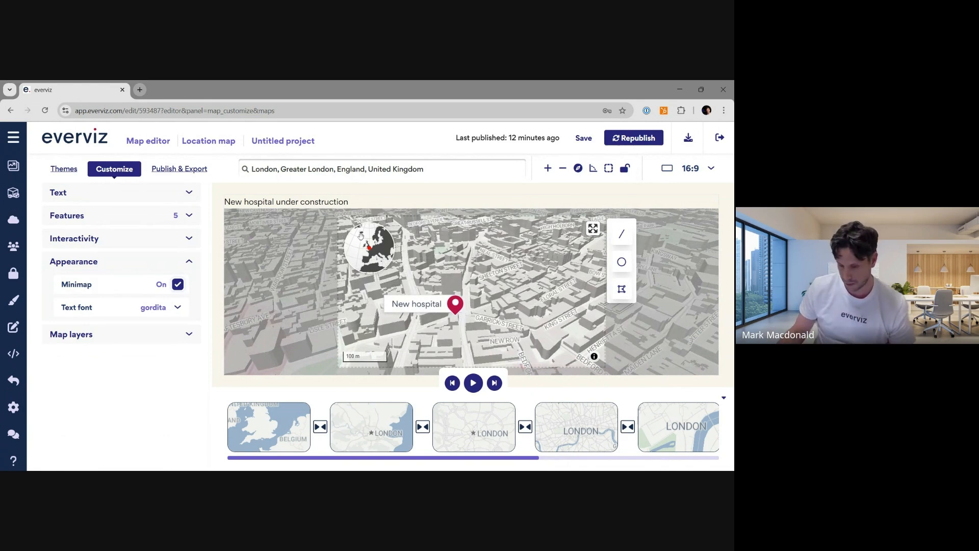
- Enable the Map Navigation control in the interactivity settings
{"action": "left_click", "coordinate": [187, 245]}
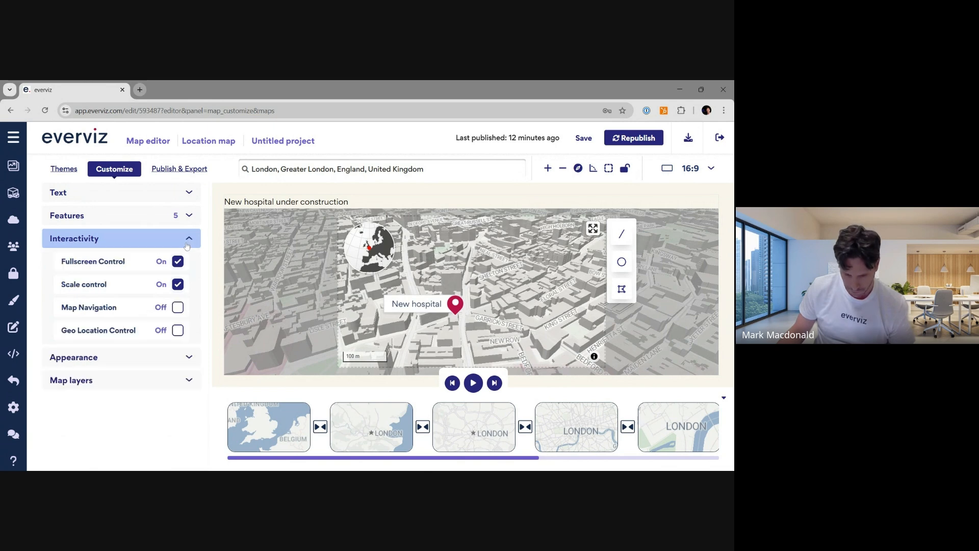
{"action": "left_click", "coordinate": [178, 307]}
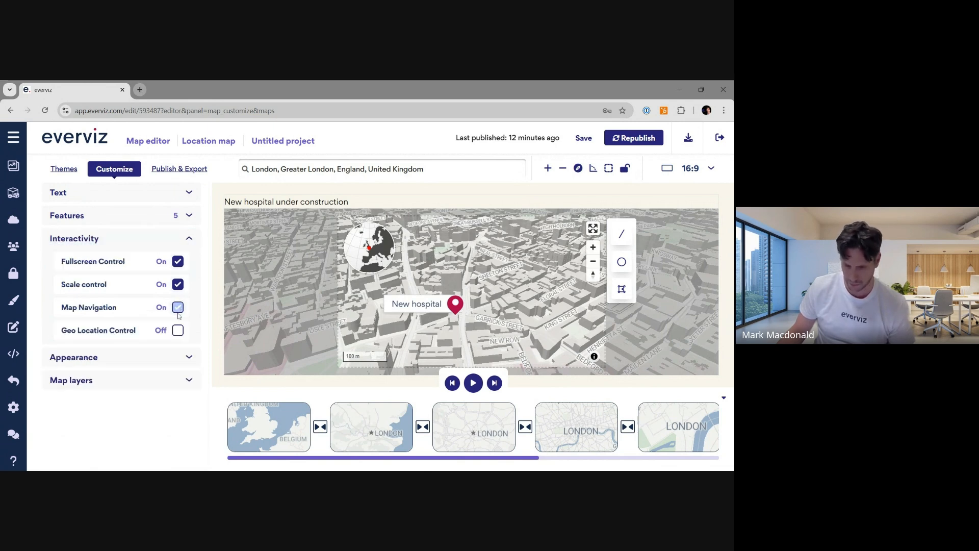
- Enable the Geo Location Control in the interactivity settings and zoom the map preview out
{"action": "left_click", "coordinate": [177, 330]}
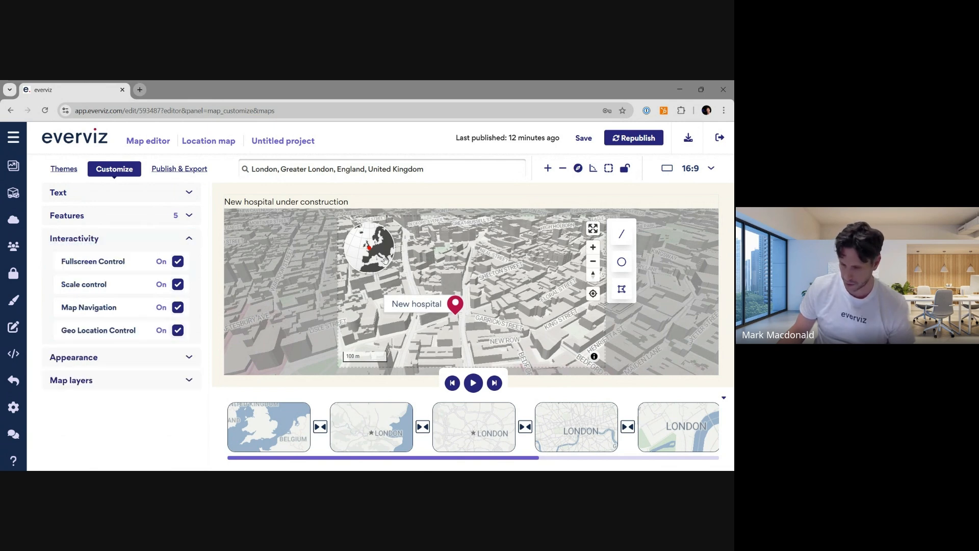
{"action": "left_click", "coordinate": [593, 261]}
{"action": "left_click", "coordinate": [593, 261]}
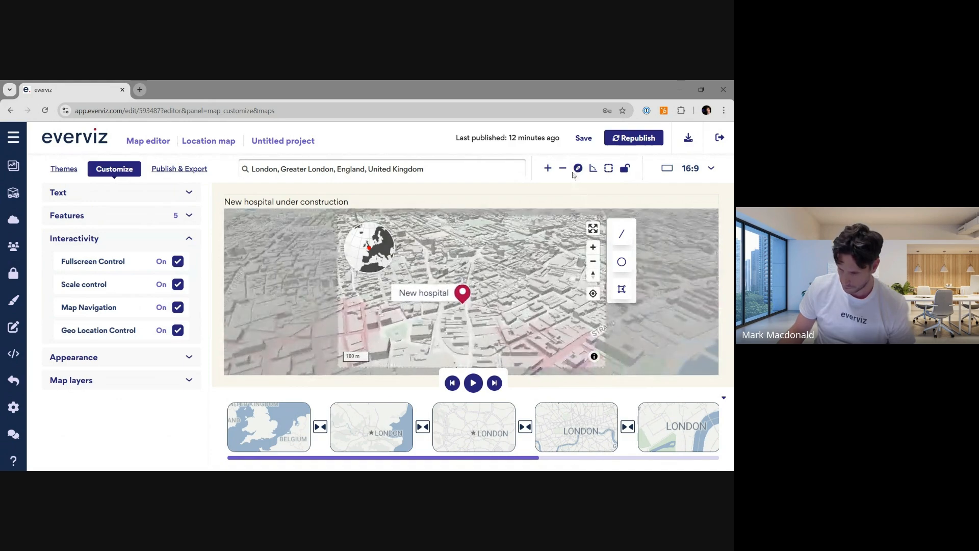
- Reset the map's bearing and tilt angle back to a flat top-down view and zoom out once more
{"action": "left_click", "coordinate": [578, 168]}
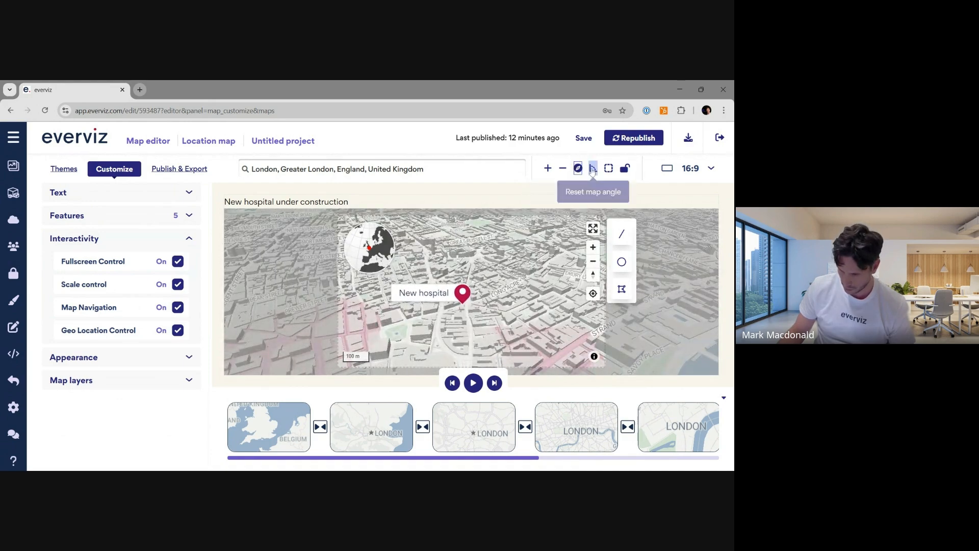
{"action": "left_click", "coordinate": [593, 169]}
{"action": "left_click", "coordinate": [593, 261]}
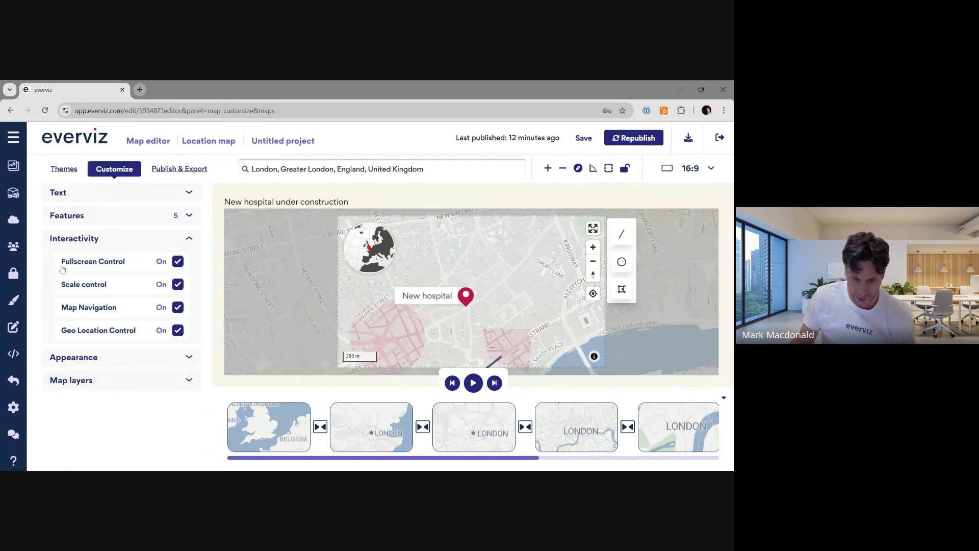
- Open the publish and export options and copy the recommended script embed code for the map
{"action": "left_click", "coordinate": [64, 169]}
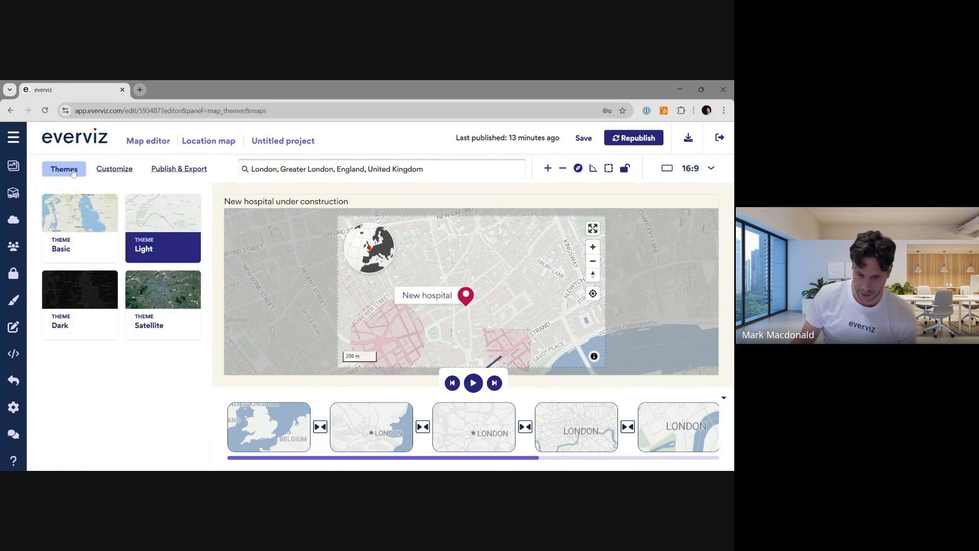
{"action": "left_click", "coordinate": [114, 169]}
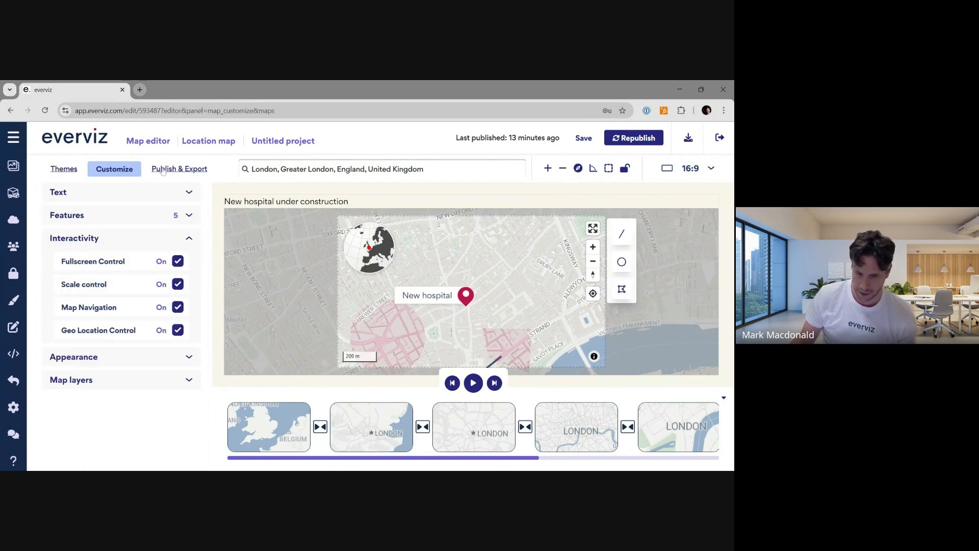
{"action": "left_click", "coordinate": [163, 169]}
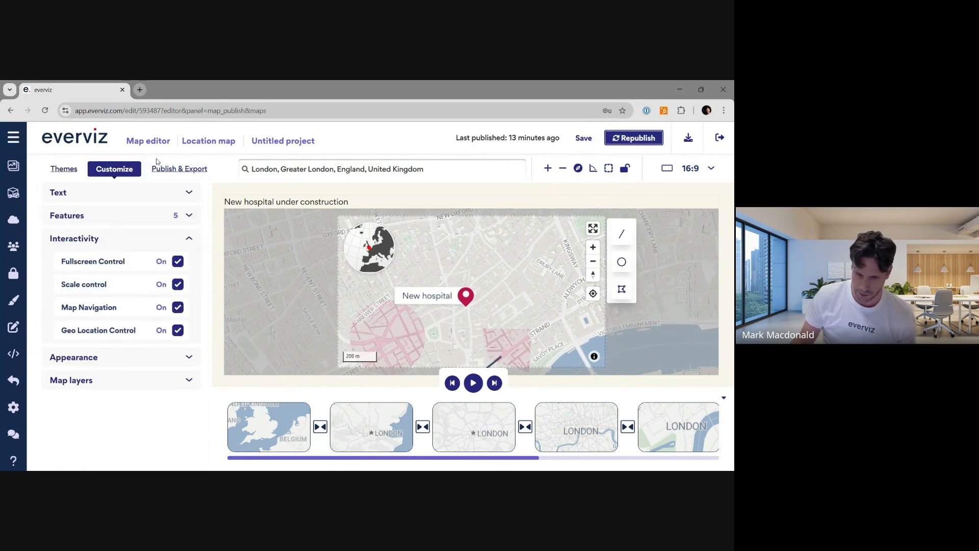
{"action": "scroll", "coordinate": [147, 340], "scroll_direction": "down", "scroll_amount": 5}
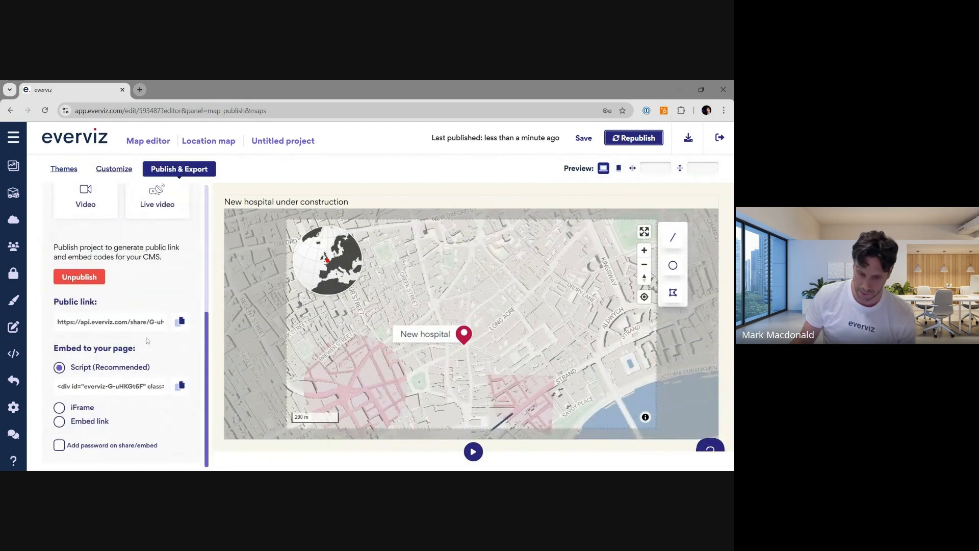
{"action": "left_click", "coordinate": [176, 384]}
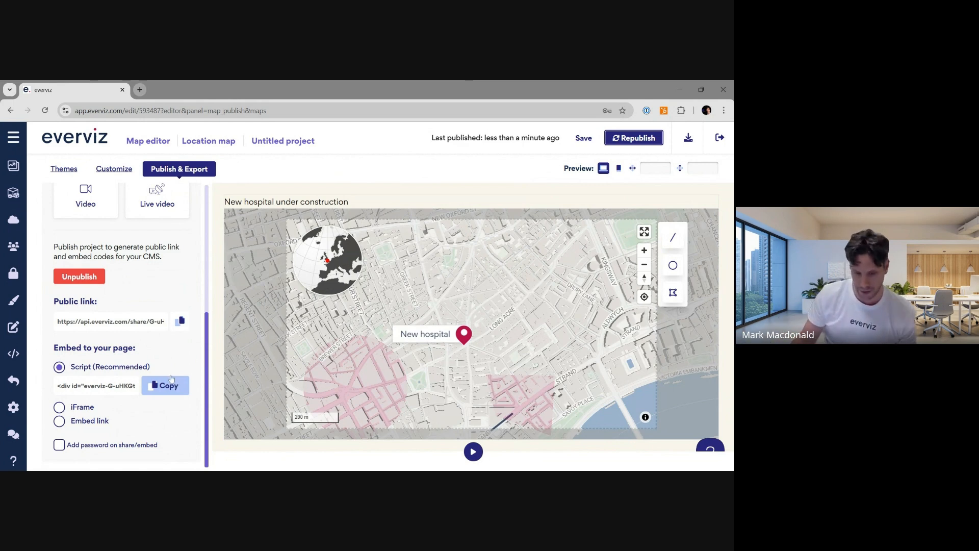
{"action": "scroll", "coordinate": [177, 377], "scroll_direction": "up", "scroll_amount": 3}
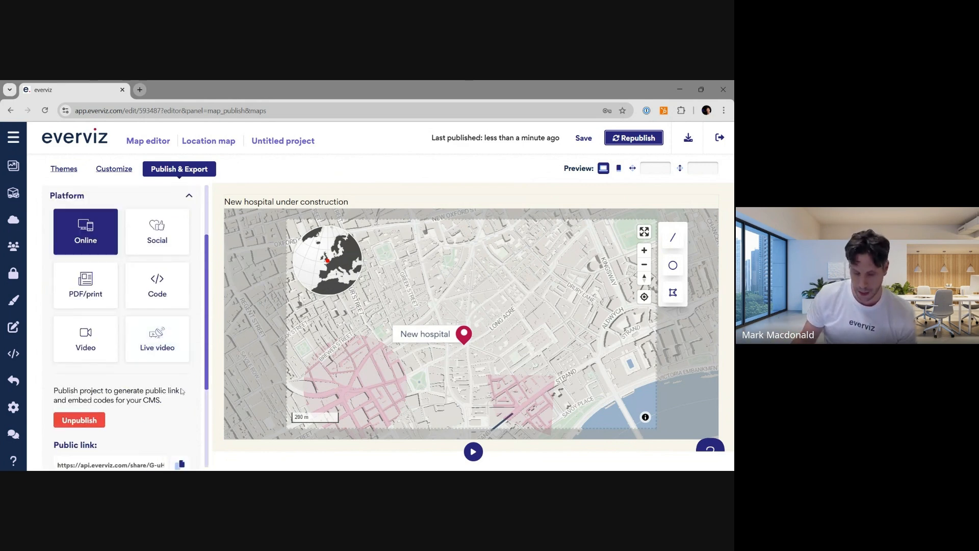
{"action": "scroll", "coordinate": [179, 390], "scroll_direction": "down", "scroll_amount": 3}
{"action": "scroll", "coordinate": [142, 239], "scroll_direction": "up", "scroll_amount": 5}
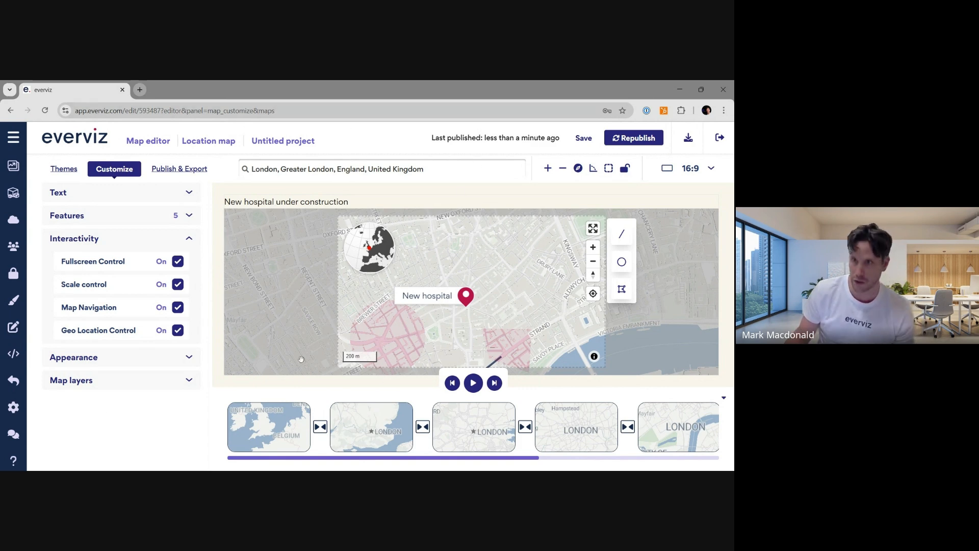
- Return to the projects page and start a new map project, choosing the Point map type
{"action": "left_click", "coordinate": [60, 141]}
{"action": "left_click", "coordinate": [407, 179]}
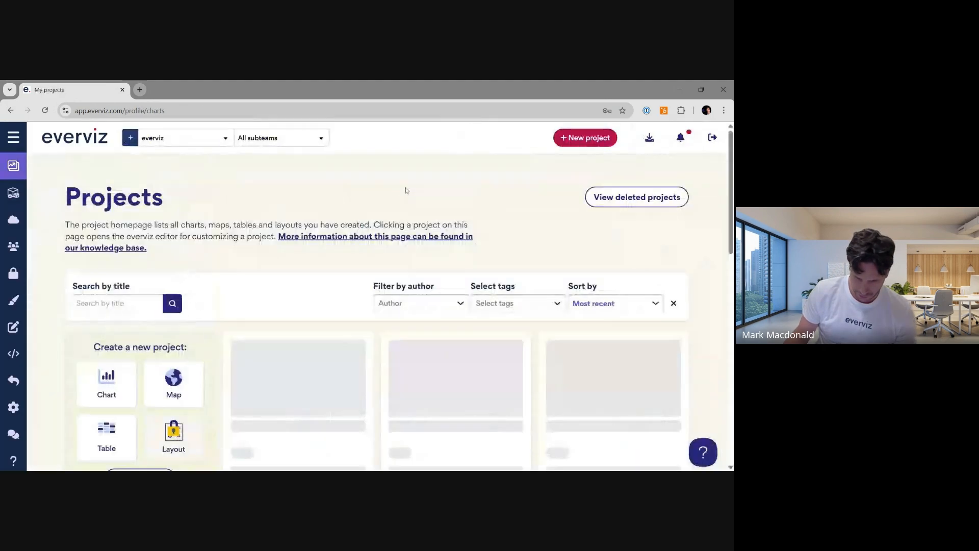
{"action": "scroll", "coordinate": [406, 190], "scroll_direction": "down", "scroll_amount": 1}
{"action": "left_click", "coordinate": [173, 334]}
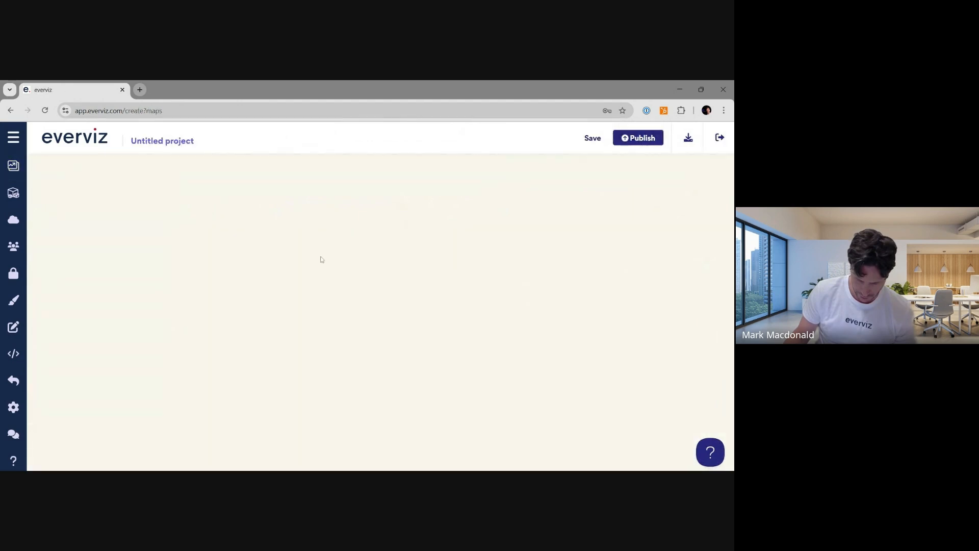
{"action": "scroll", "coordinate": [323, 258], "scroll_direction": "down", "scroll_amount": 4}
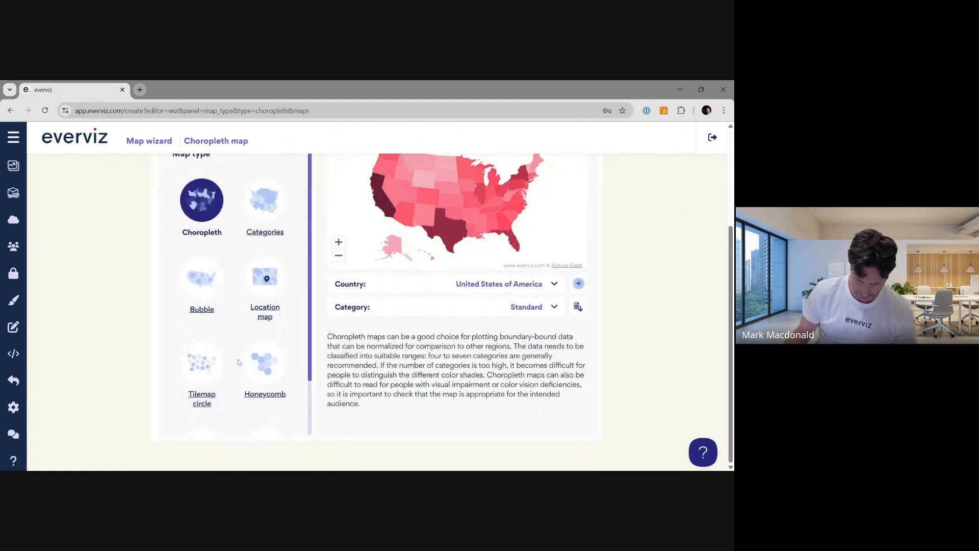
{"action": "left_click", "coordinate": [265, 384]}
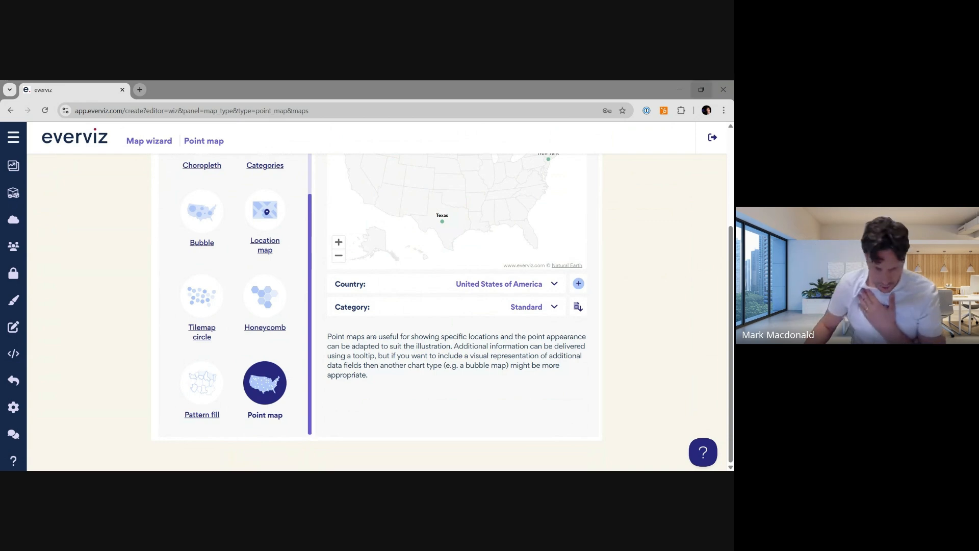
- Step through the map wizard to the final stage and continue the point map in the editor
{"action": "scroll", "coordinate": [376, 306], "scroll_direction": "up", "scroll_amount": 1}
{"action": "scroll", "coordinate": [697, 192], "scroll_direction": "up", "scroll_amount": 3}
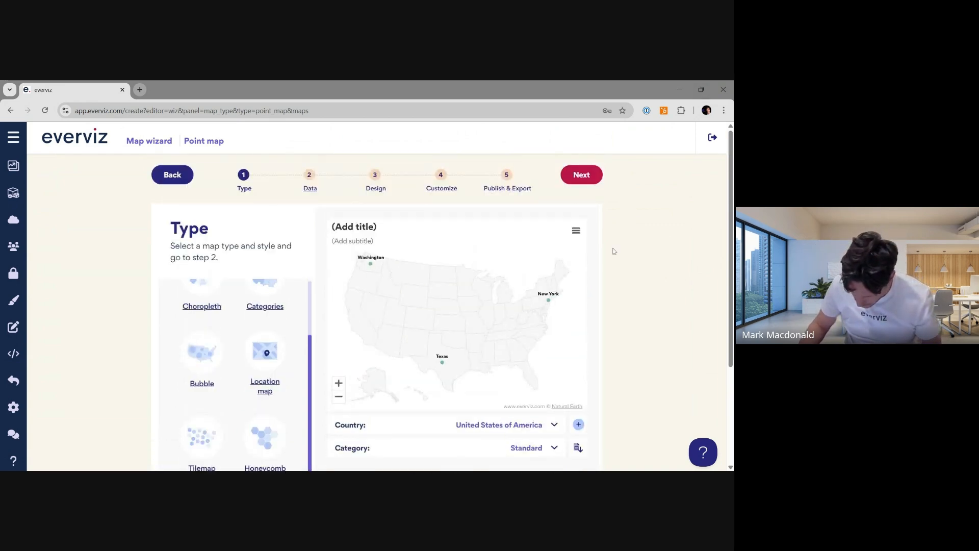
{"action": "left_click", "coordinate": [586, 176]}
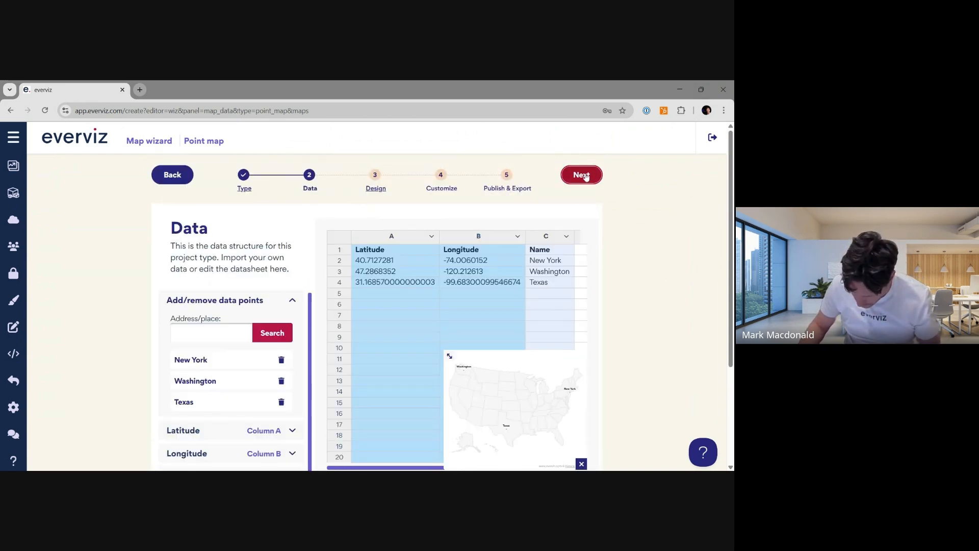
{"action": "left_click", "coordinate": [586, 176]}
{"action": "left_click", "coordinate": [585, 174]}
{"action": "left_click", "coordinate": [585, 175]}
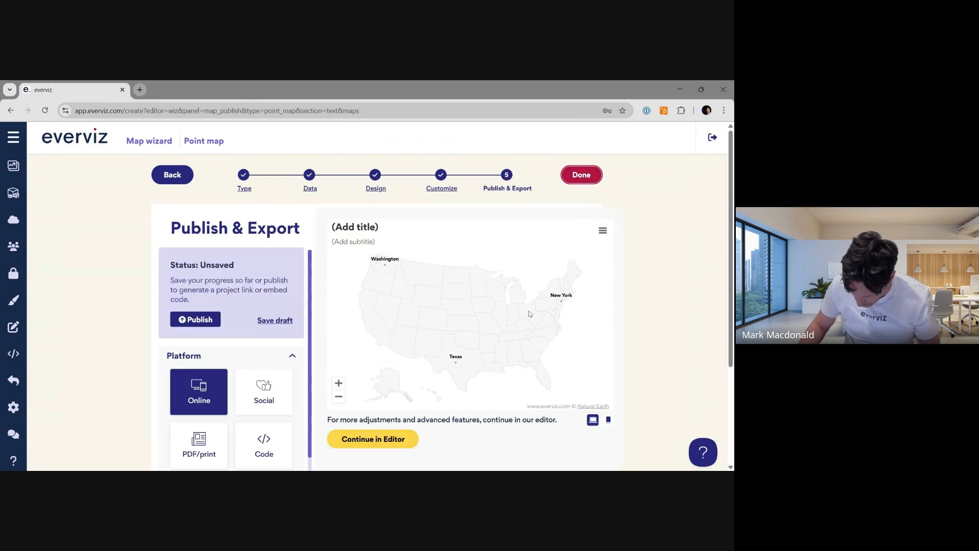
{"action": "left_click", "coordinate": [392, 433]}
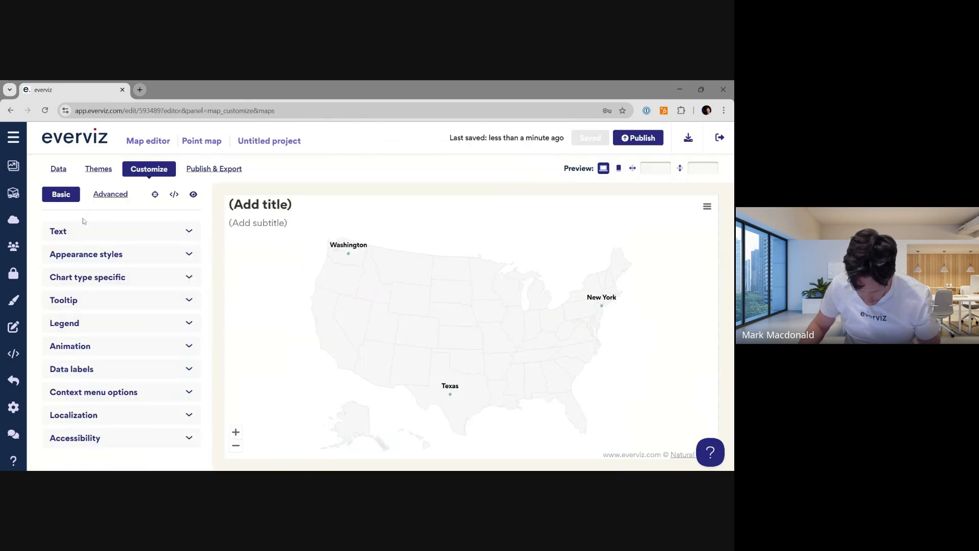
- Inspect the point map's sample data sheet, then return to the projects list
{"action": "left_click", "coordinate": [58, 169]}
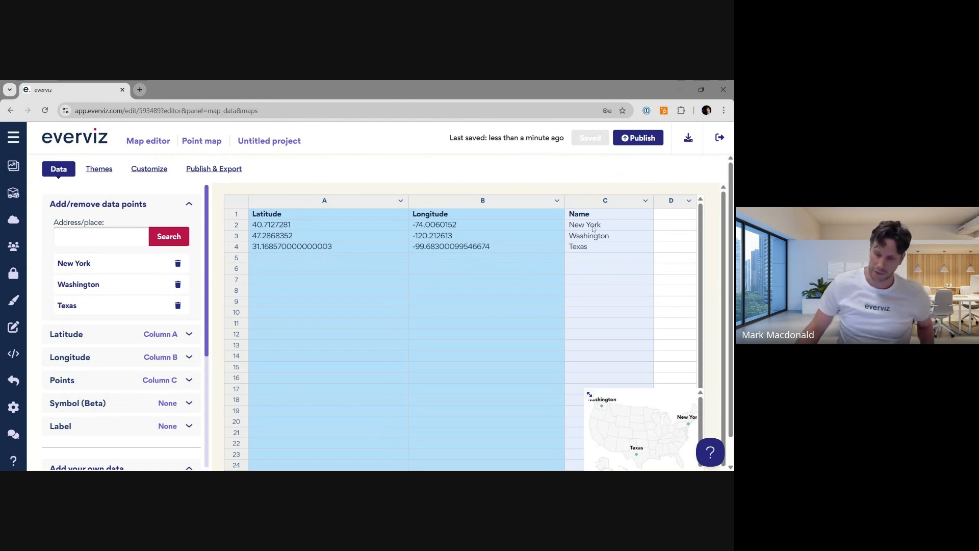
{"action": "left_click", "coordinate": [594, 228]}
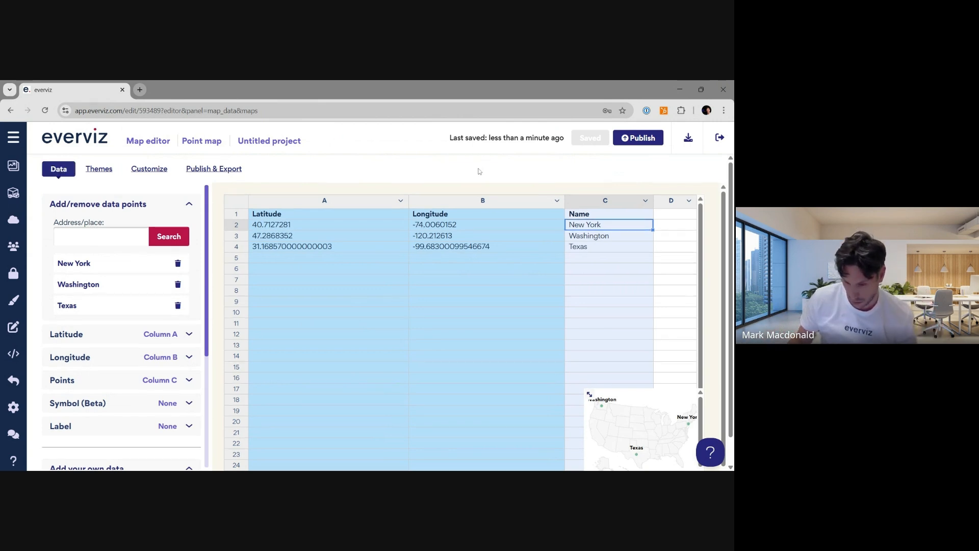
{"action": "left_click", "coordinate": [91, 143]}
{"action": "scroll", "coordinate": [229, 338], "scroll_direction": "down", "scroll_amount": 3}
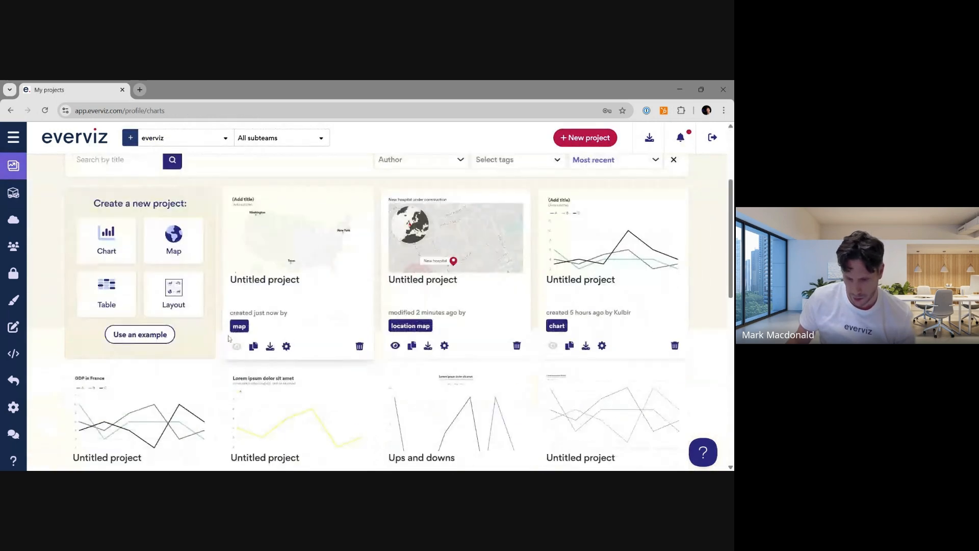
{"action": "scroll", "coordinate": [510, 204], "scroll_direction": "up", "scroll_amount": 1}
- Start a new project from the EBRD ready-made map template
{"action": "left_click", "coordinate": [585, 138]}
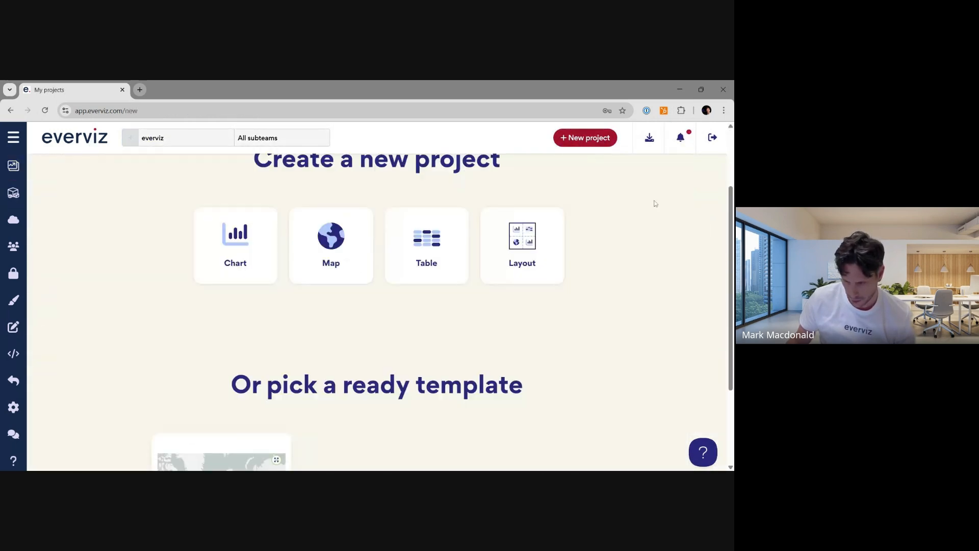
{"action": "scroll", "coordinate": [658, 311], "scroll_direction": "down", "scroll_amount": 3}
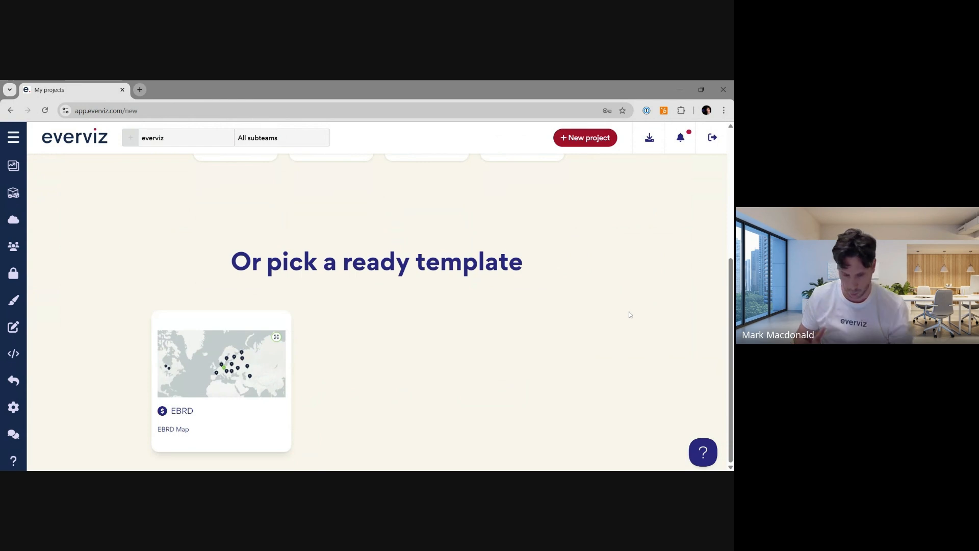
{"action": "left_click", "coordinate": [179, 369]}
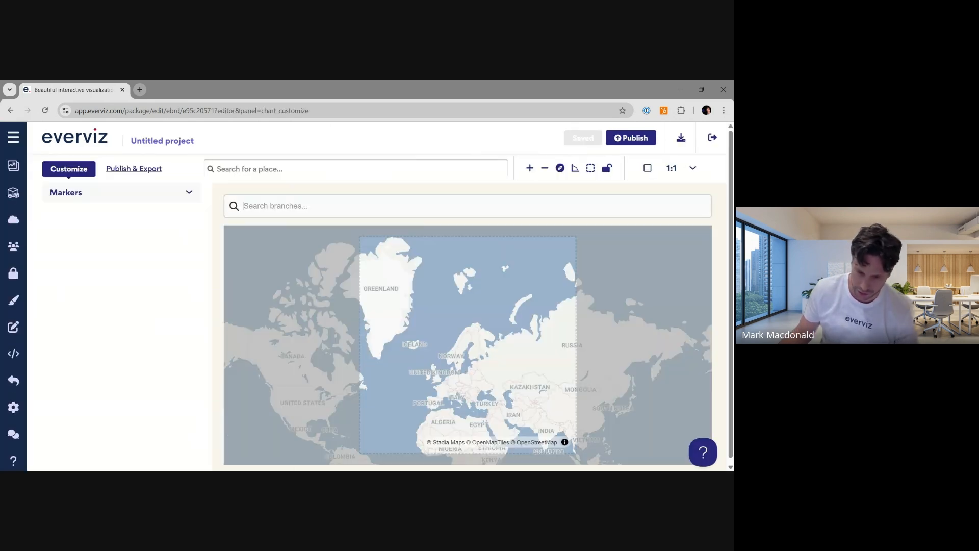
- Search the template for London and add London, Greater London, England as a marker
{"action": "left_click", "coordinate": [287, 171]}
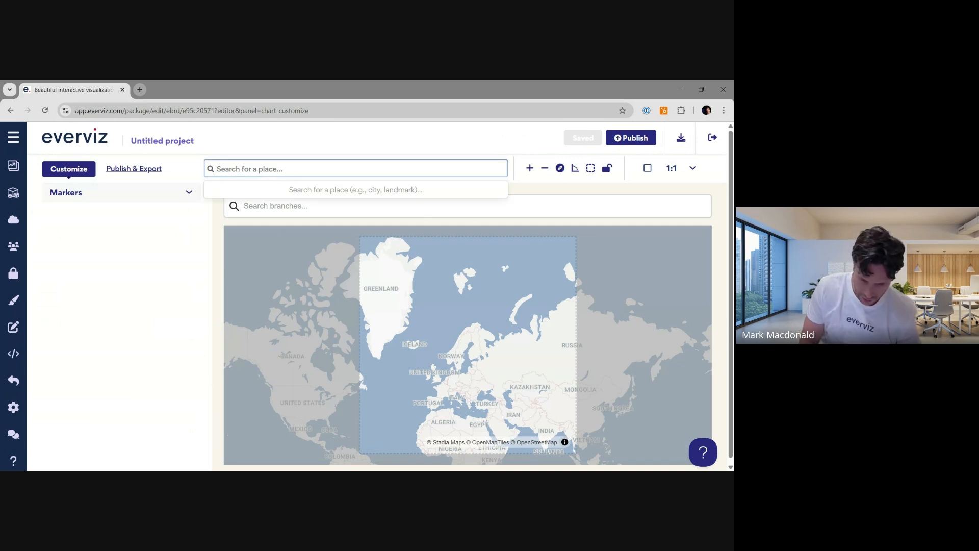
{"action": "type", "text": "london"}
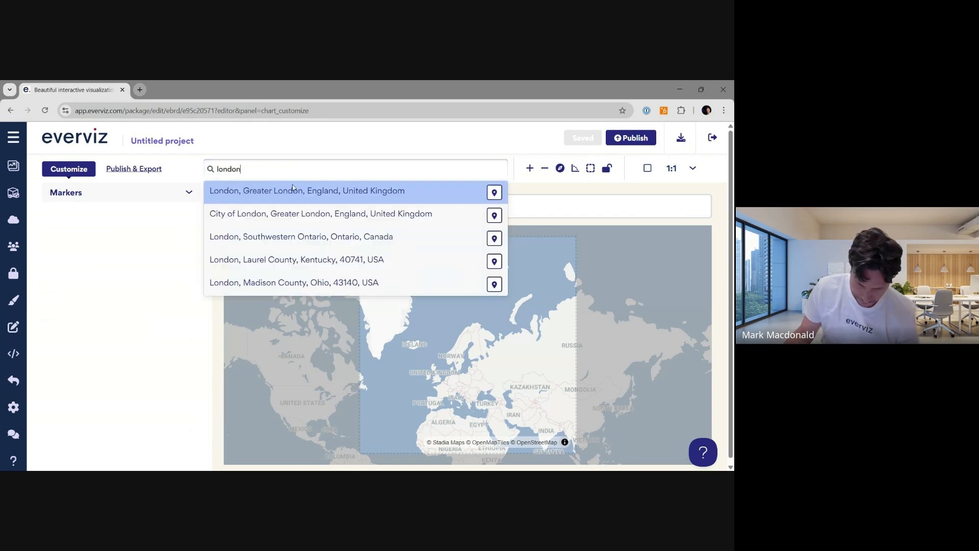
{"action": "left_click", "coordinate": [493, 194]}
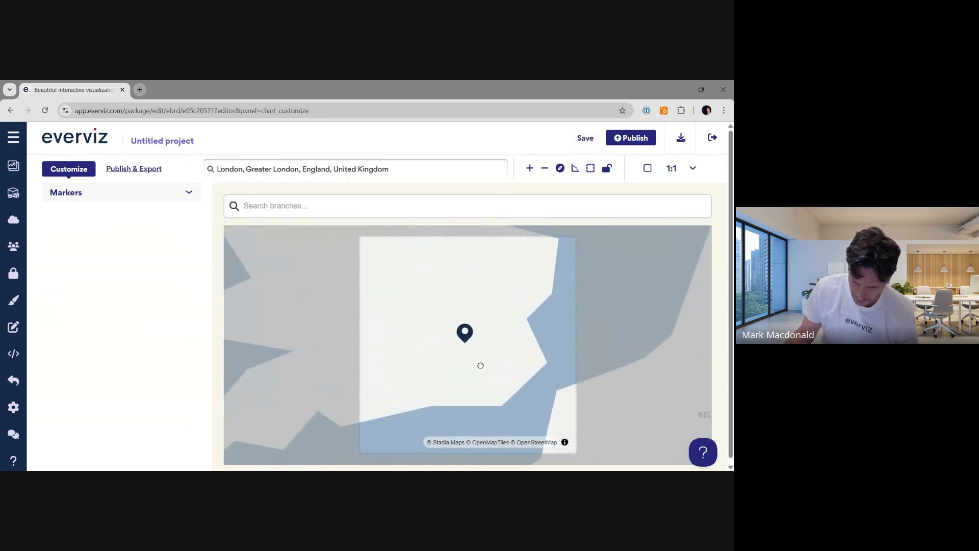
- Open the London marker's details and enter the description text Test
{"action": "left_click", "coordinate": [459, 327]}
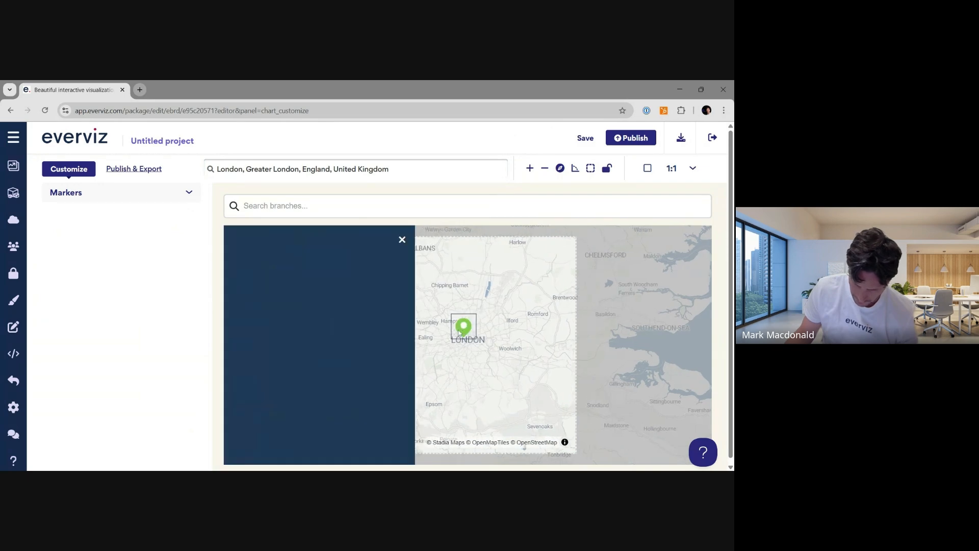
{"action": "left_click", "coordinate": [135, 197]}
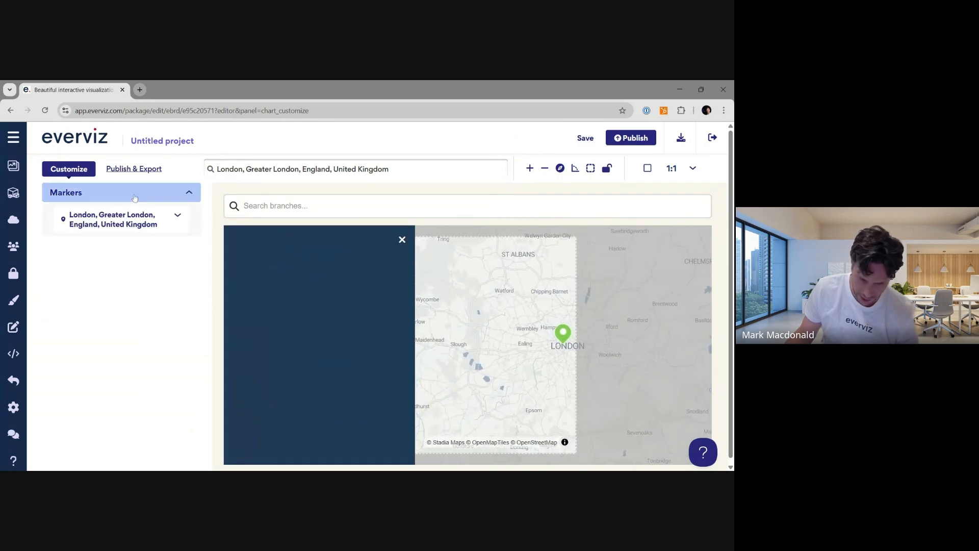
{"action": "left_click", "coordinate": [103, 223]}
{"action": "left_click", "coordinate": [100, 276]}
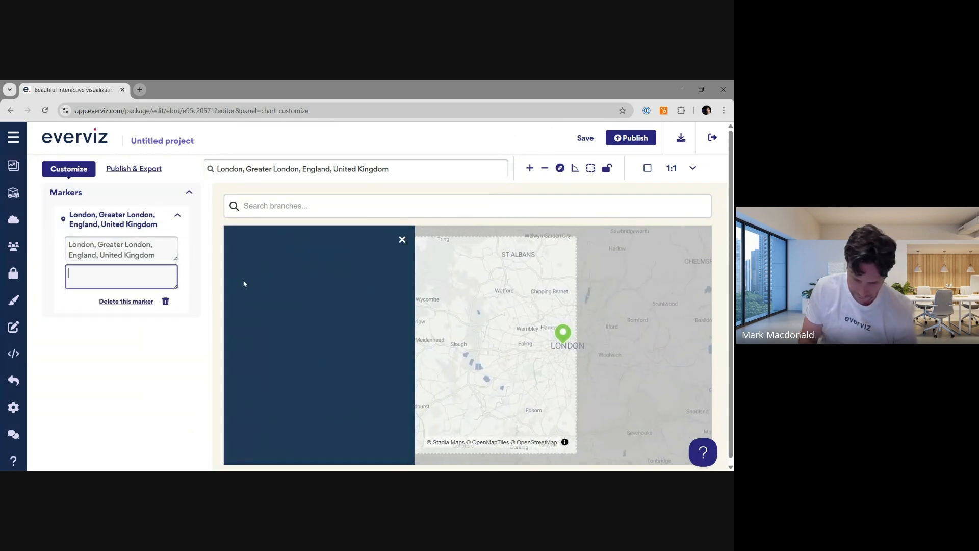
{"action": "type", "text": "Test"}
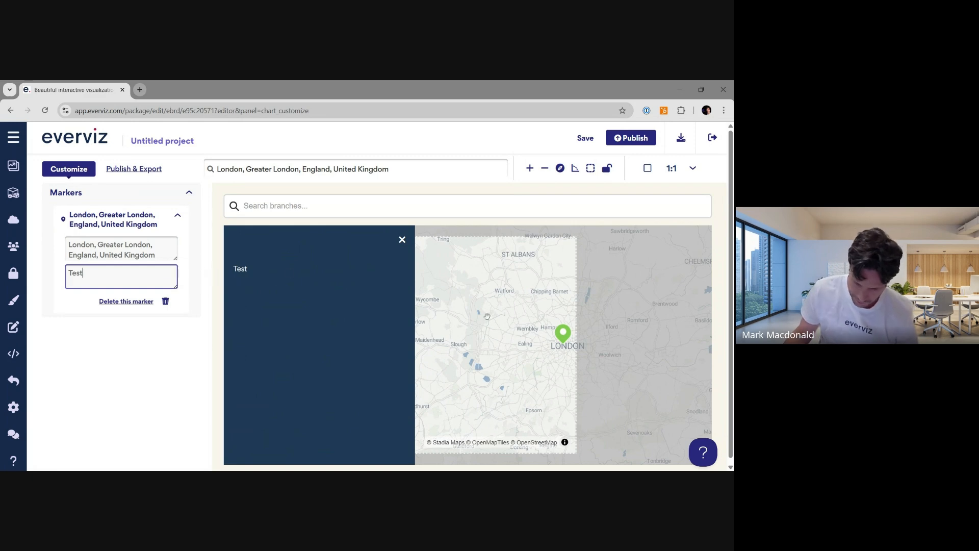
- Leave the map editor and return to the everviz projects list
{"action": "left_click", "coordinate": [85, 139]}
{"action": "scroll", "coordinate": [326, 293], "scroll_direction": "down", "scroll_amount": 1}
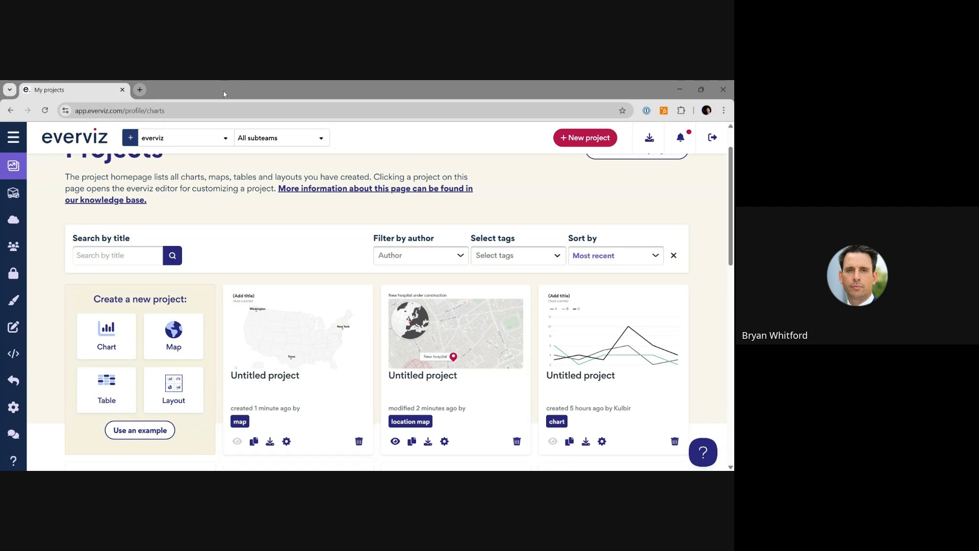
- Open a new browser tab, search for maputnik editor, and open the Maputnik Editor
{"action": "key", "text": "ctrl+t"}
{"action": "type", "text": "maps"}
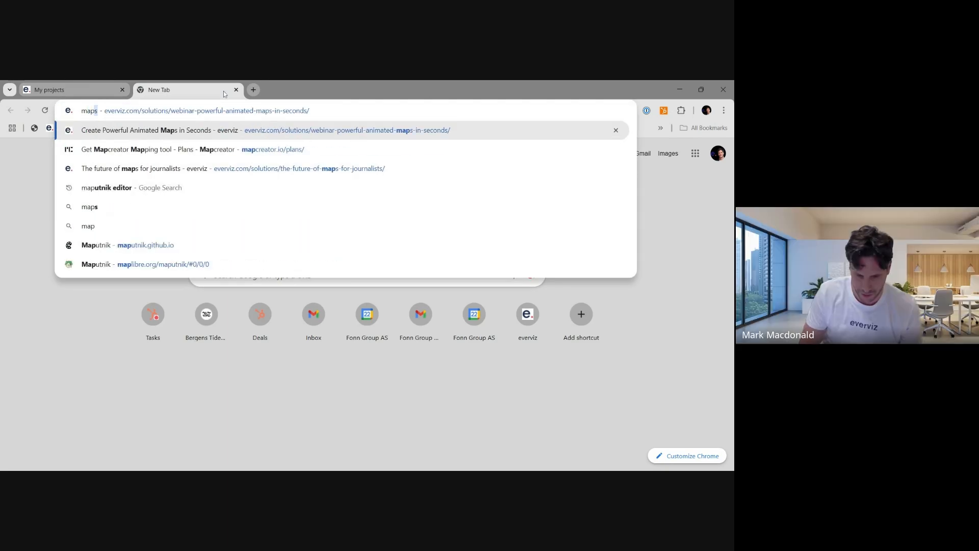
{"action": "type", "text": "utnik e"}
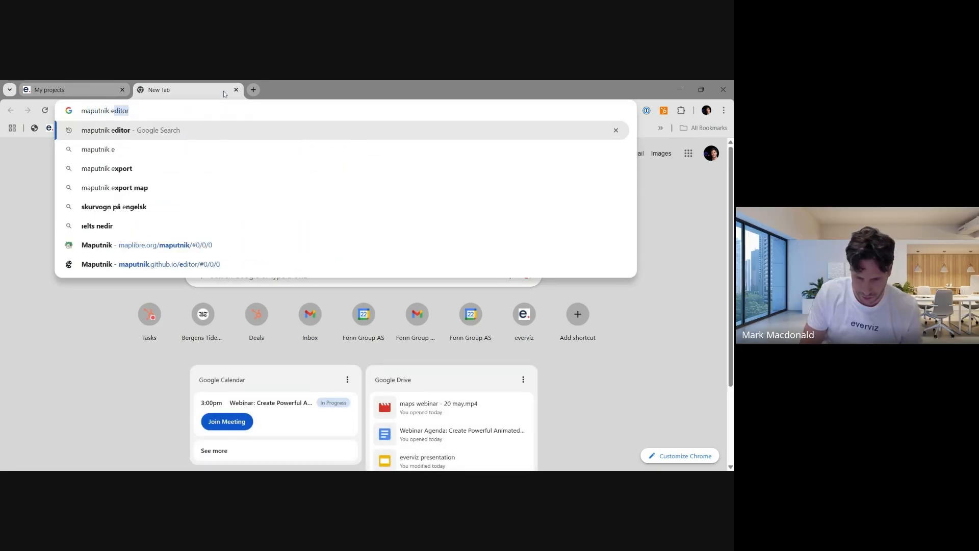
{"action": "key", "text": "Return"}
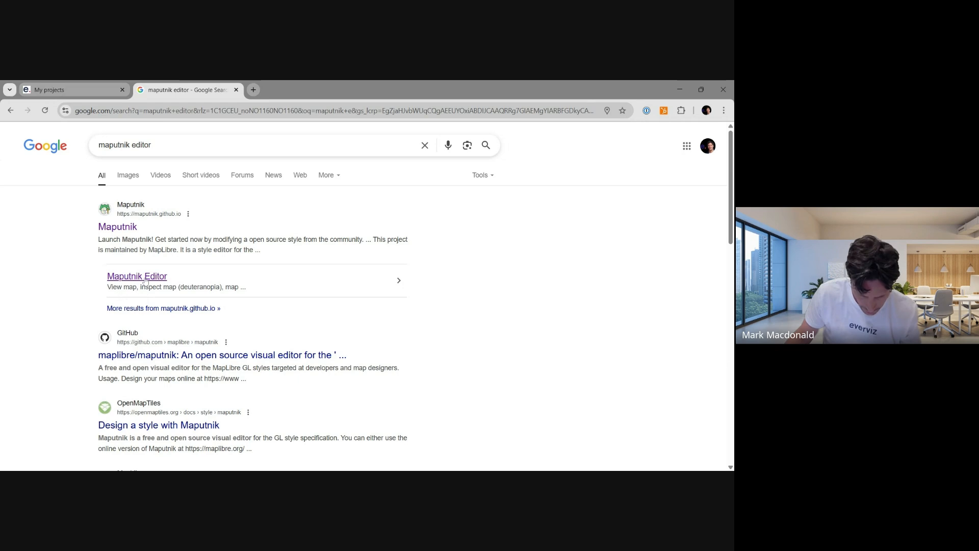
{"action": "left_click", "coordinate": [146, 278]}
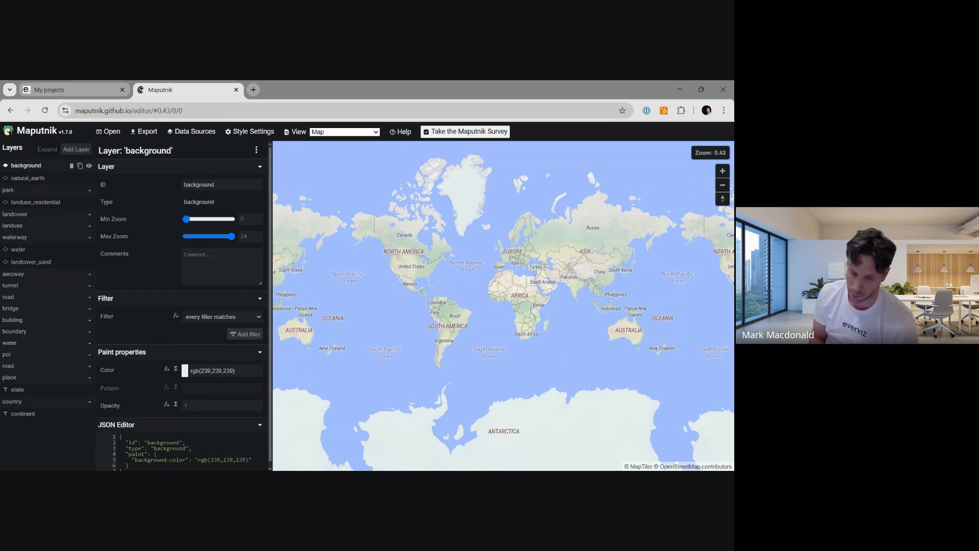
- Switch back to everviz and browse the company themes on the Themes page
{"action": "left_click", "coordinate": [77, 89]}
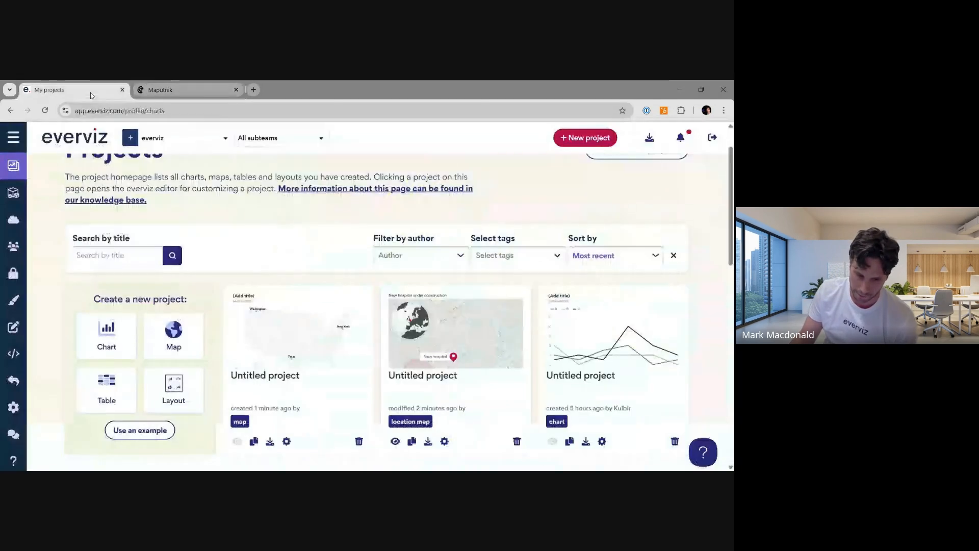
{"action": "scroll", "coordinate": [222, 300], "scroll_direction": "up", "scroll_amount": 2}
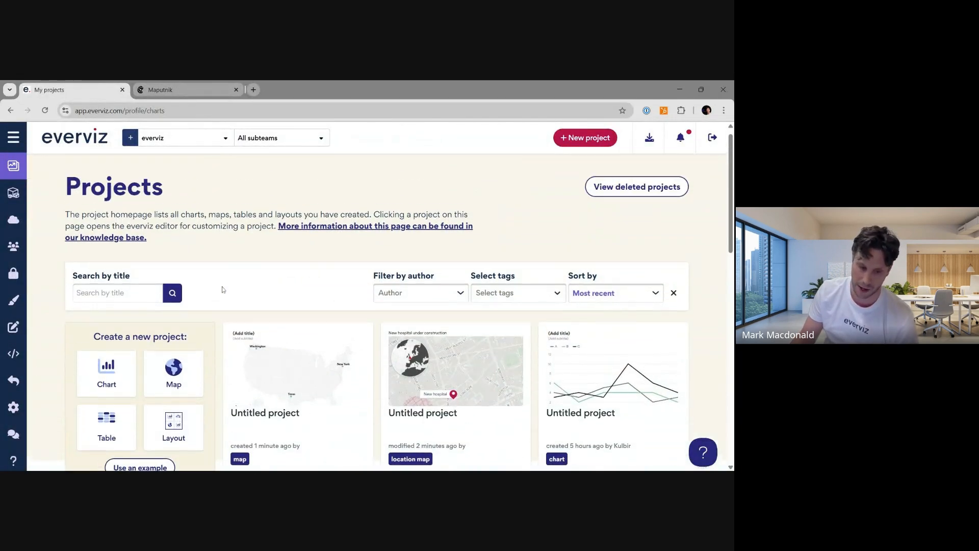
{"action": "left_click", "coordinate": [15, 301]}
{"action": "scroll", "coordinate": [306, 266], "scroll_direction": "down", "scroll_amount": 2}
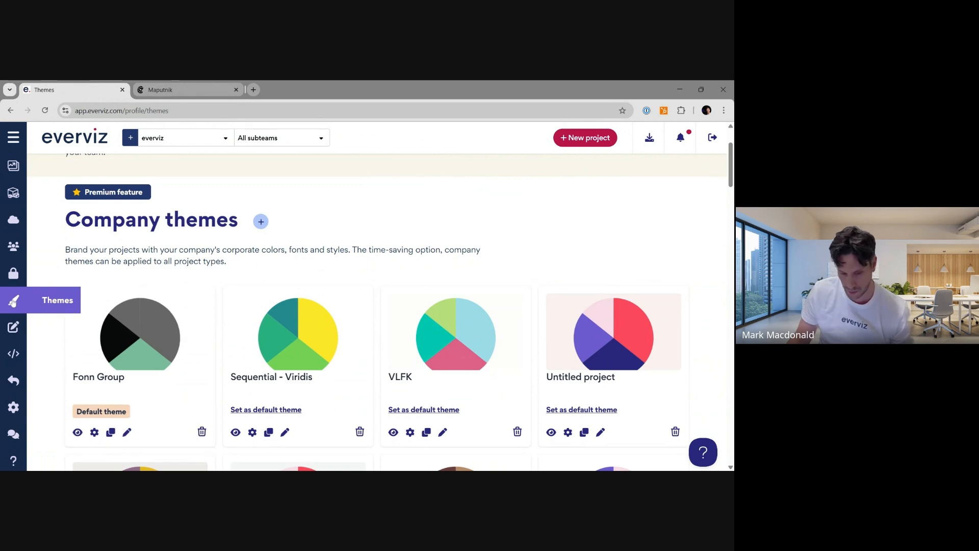
{"action": "scroll", "coordinate": [184, 329], "scroll_direction": "down", "scroll_amount": 3}
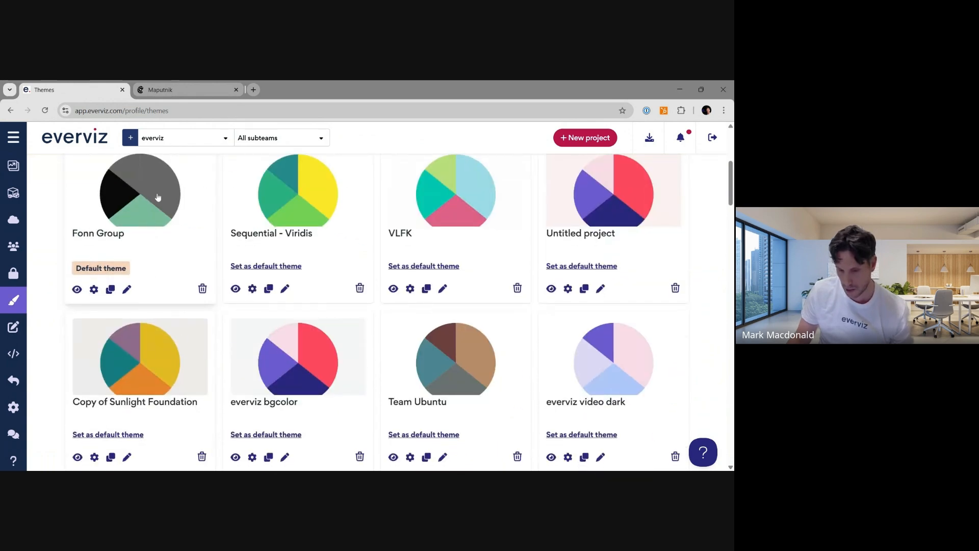
{"action": "scroll", "coordinate": [169, 238], "scroll_direction": "up", "scroll_amount": 3}
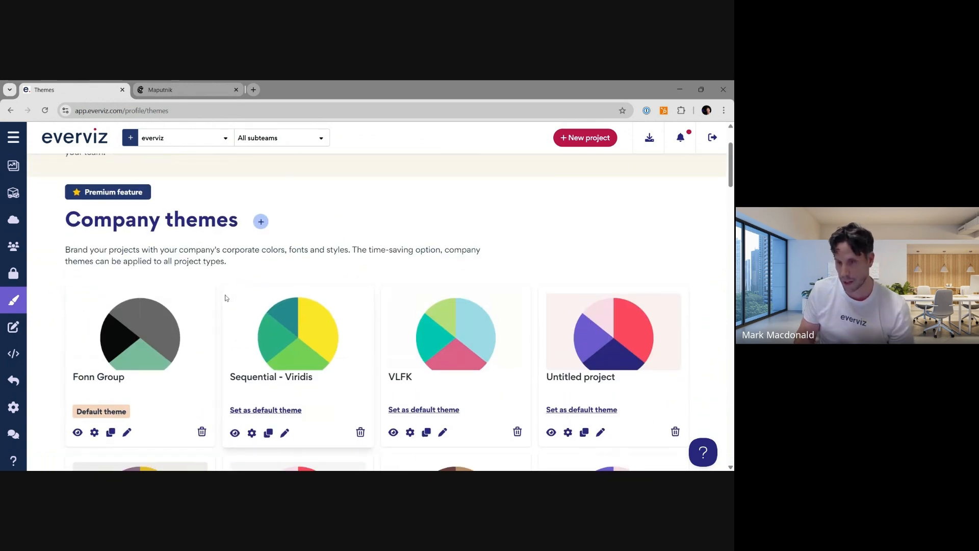
{"action": "scroll", "coordinate": [227, 298], "scroll_direction": "down", "scroll_amount": 3}
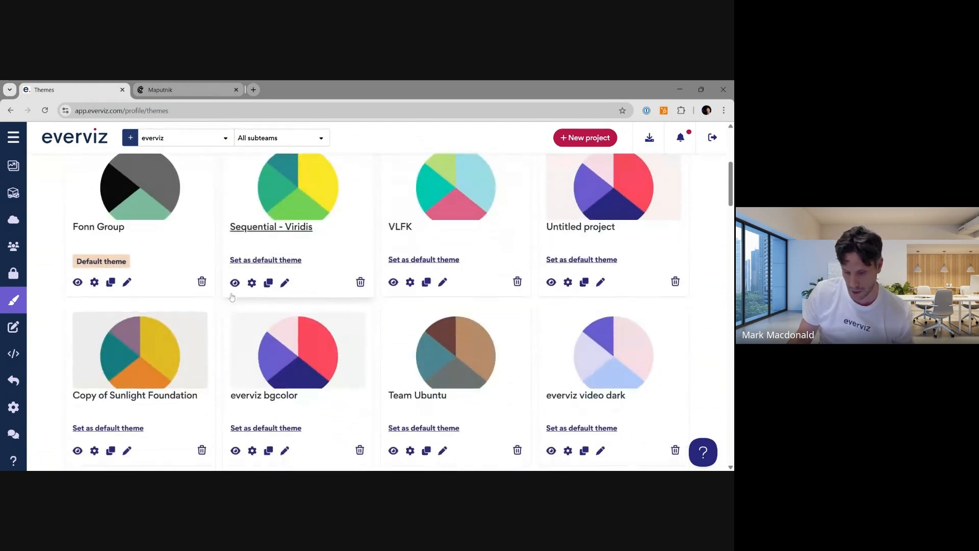
{"action": "scroll", "coordinate": [232, 298], "scroll_direction": "down", "scroll_amount": 6}
{"action": "scroll", "coordinate": [266, 322], "scroll_direction": "up", "scroll_amount": 9}
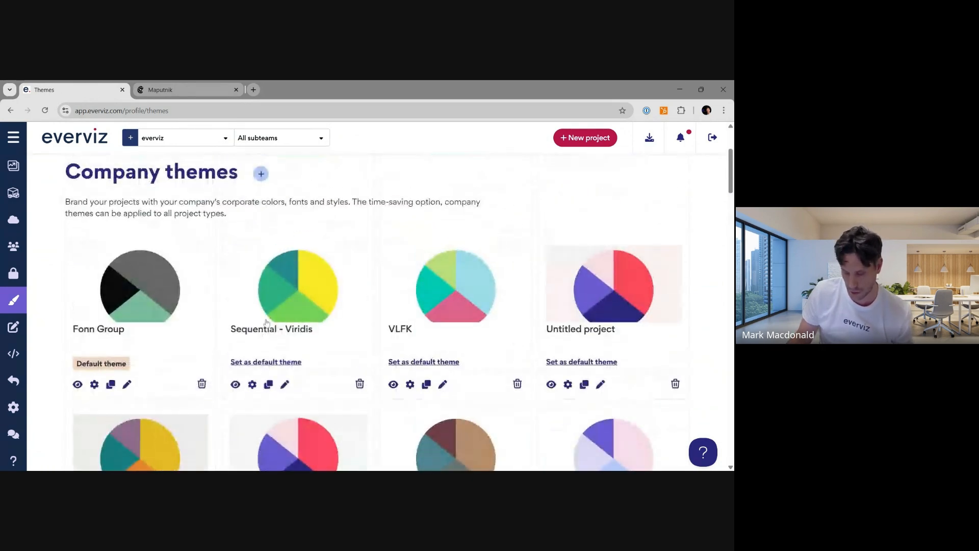
{"action": "scroll", "coordinate": [266, 322], "scroll_direction": "up", "scroll_amount": 3}
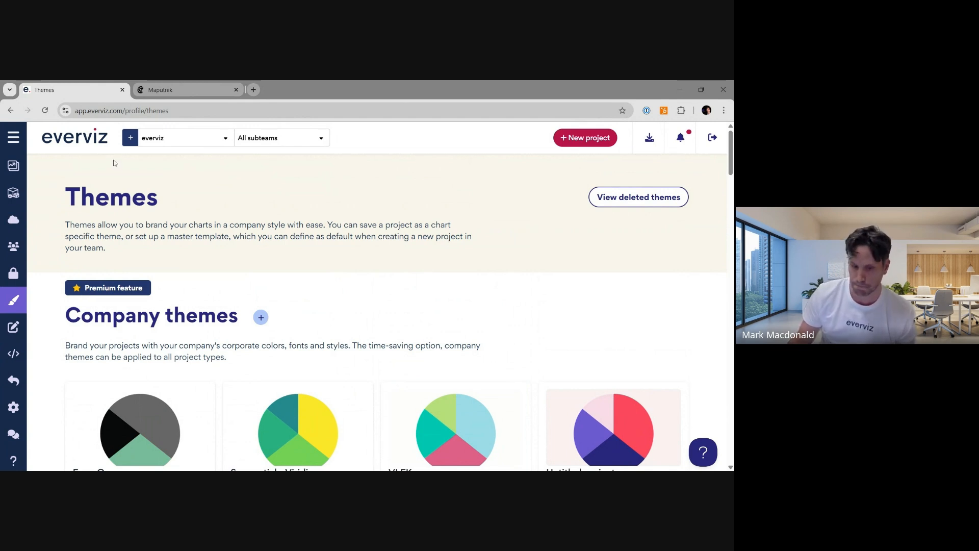
- Return to the projects list, glance at the Maputnik tab, then open the Customize editor settings page
{"action": "left_click", "coordinate": [13, 165]}
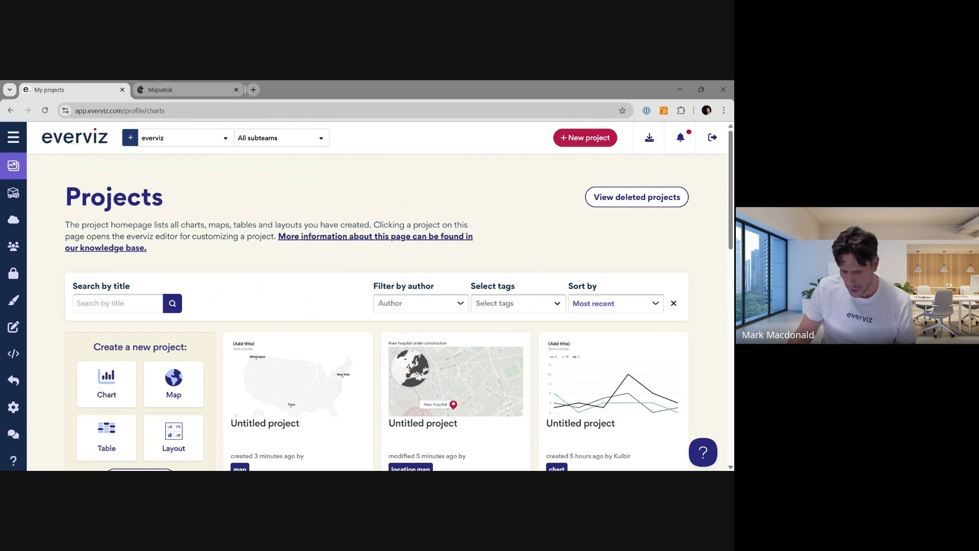
{"action": "left_click", "coordinate": [199, 89]}
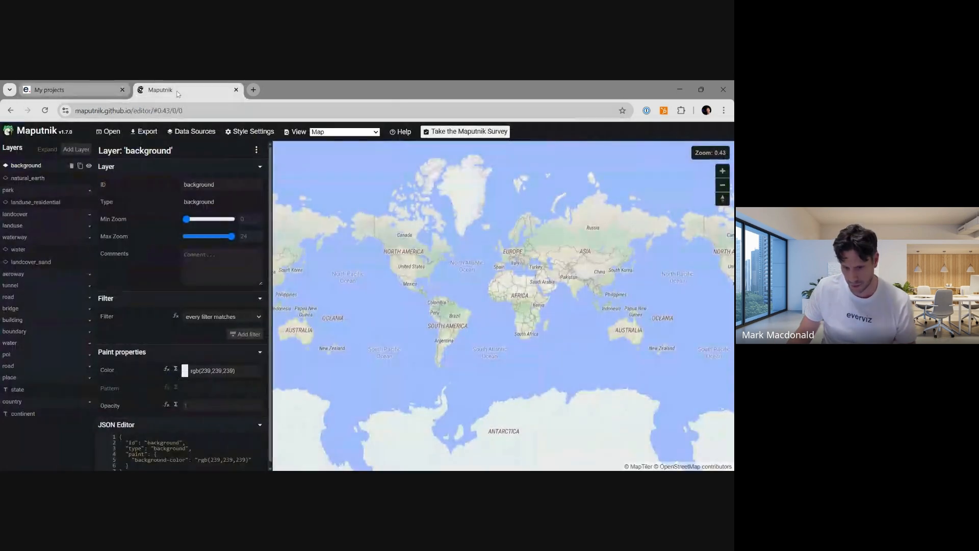
{"action": "left_click", "coordinate": [113, 90]}
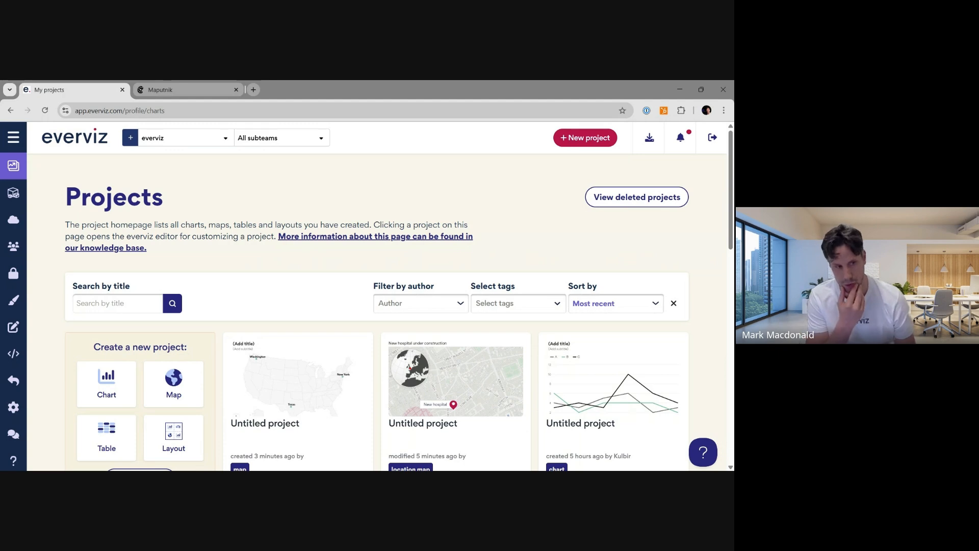
{"action": "left_click", "coordinate": [17, 333]}
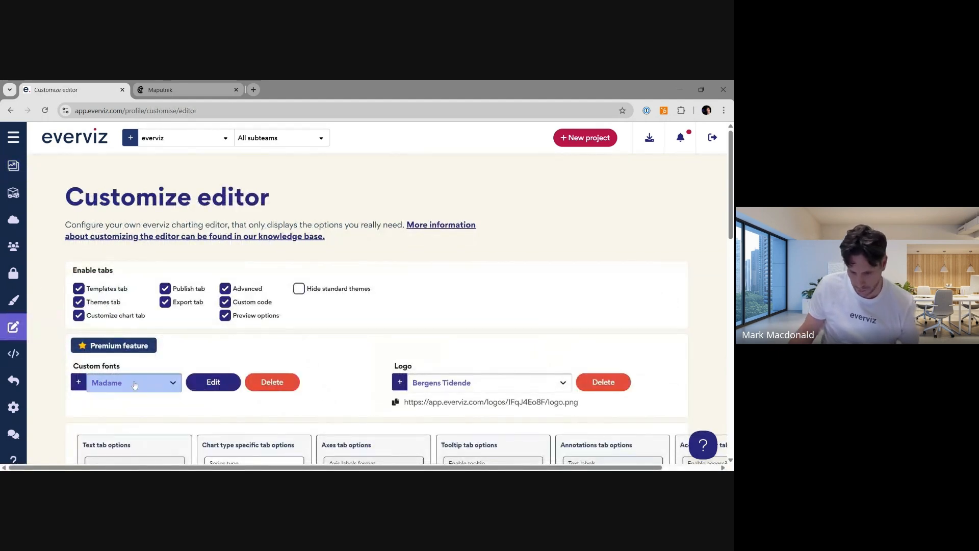